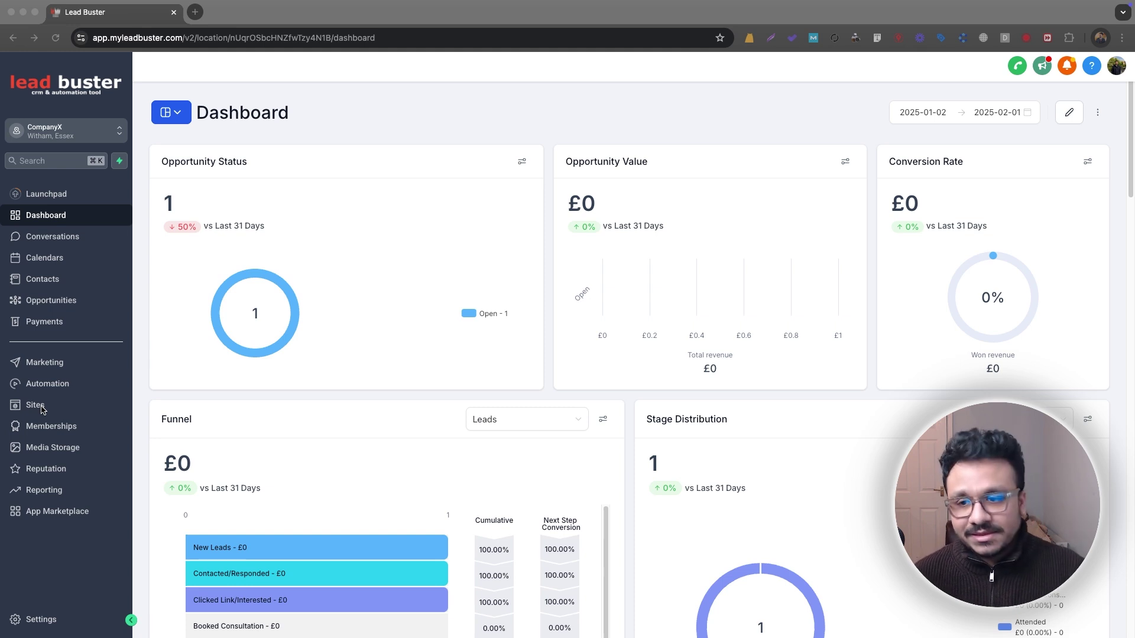
- Create a blank funnel named 'Prebuilt Template Funnel' from the Sites funnels list
click(41, 408)
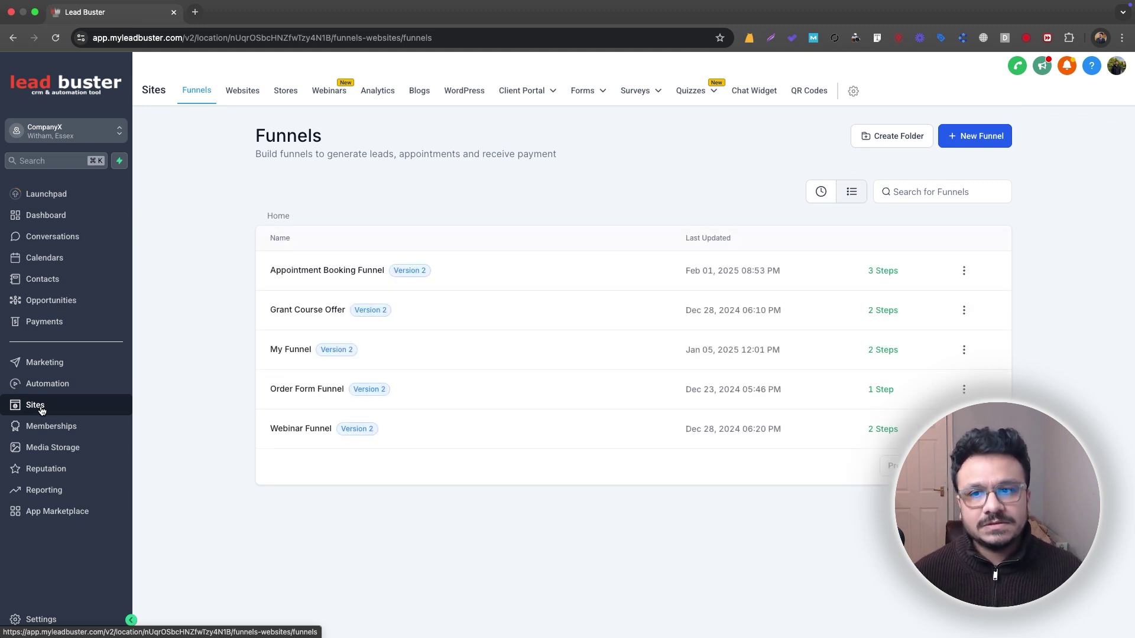
click(970, 136)
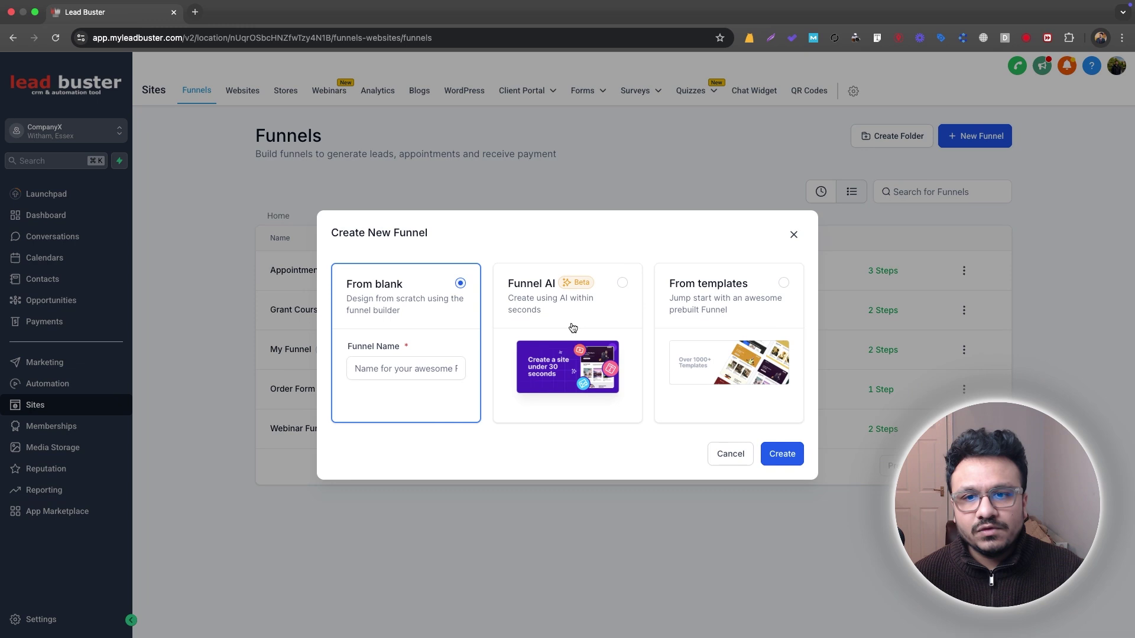
click(444, 363)
text(Prebu)
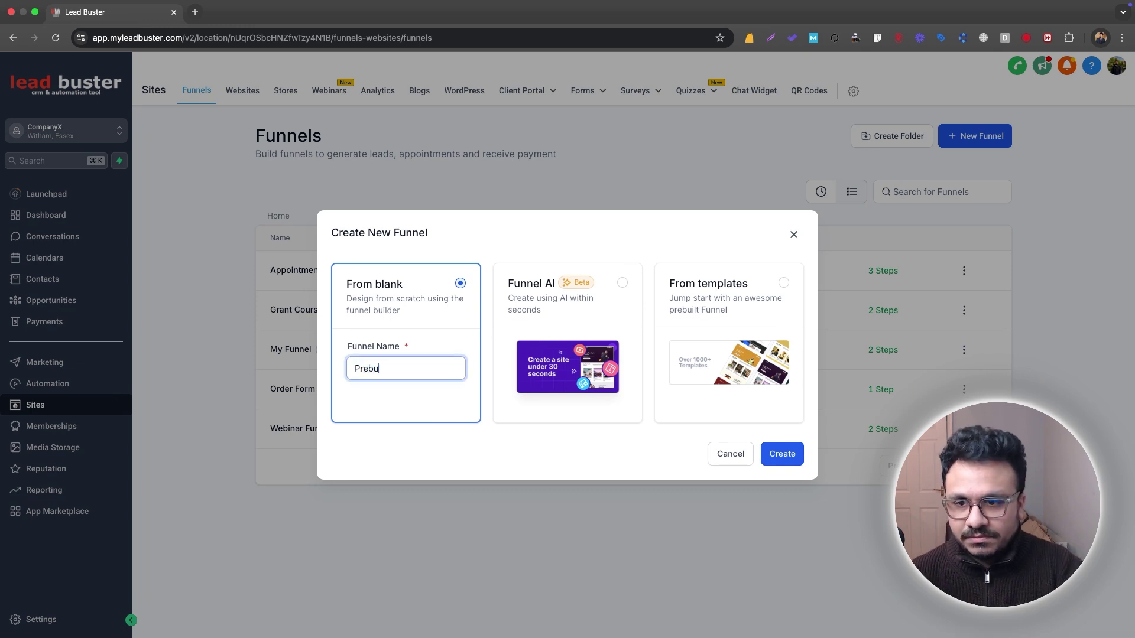
text(ilt Templat)
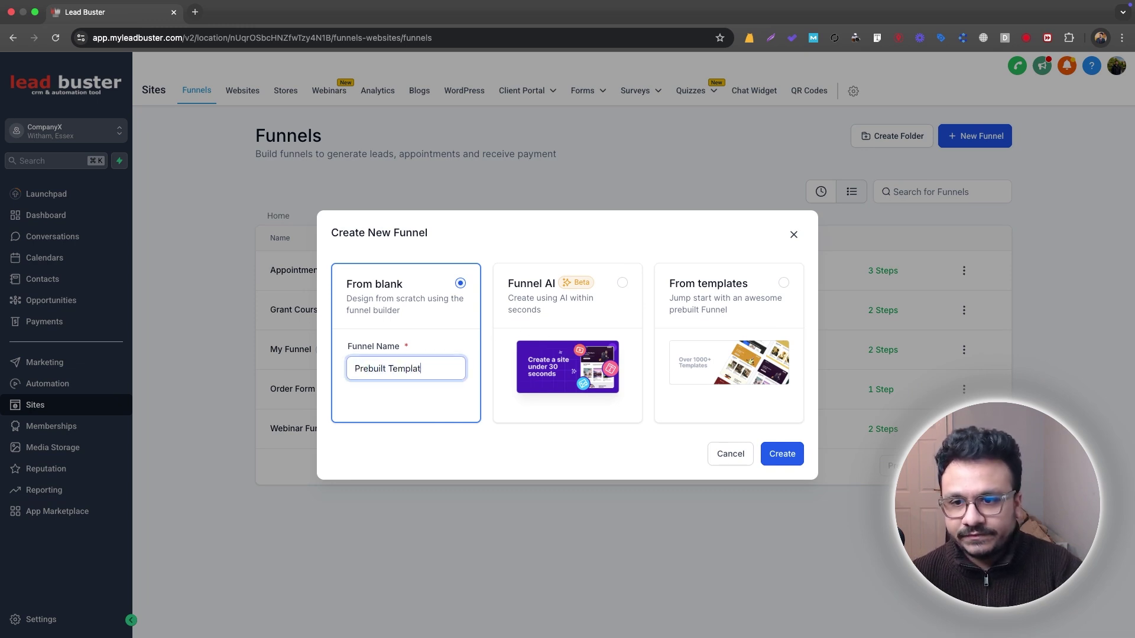
text(e Funnel)
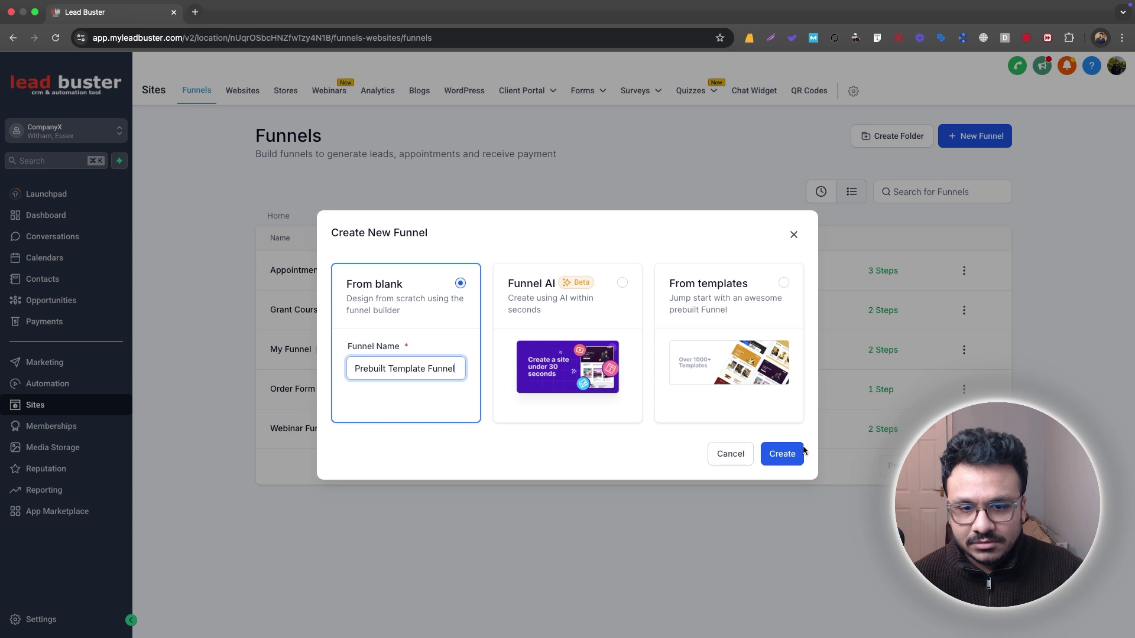
click(797, 456)
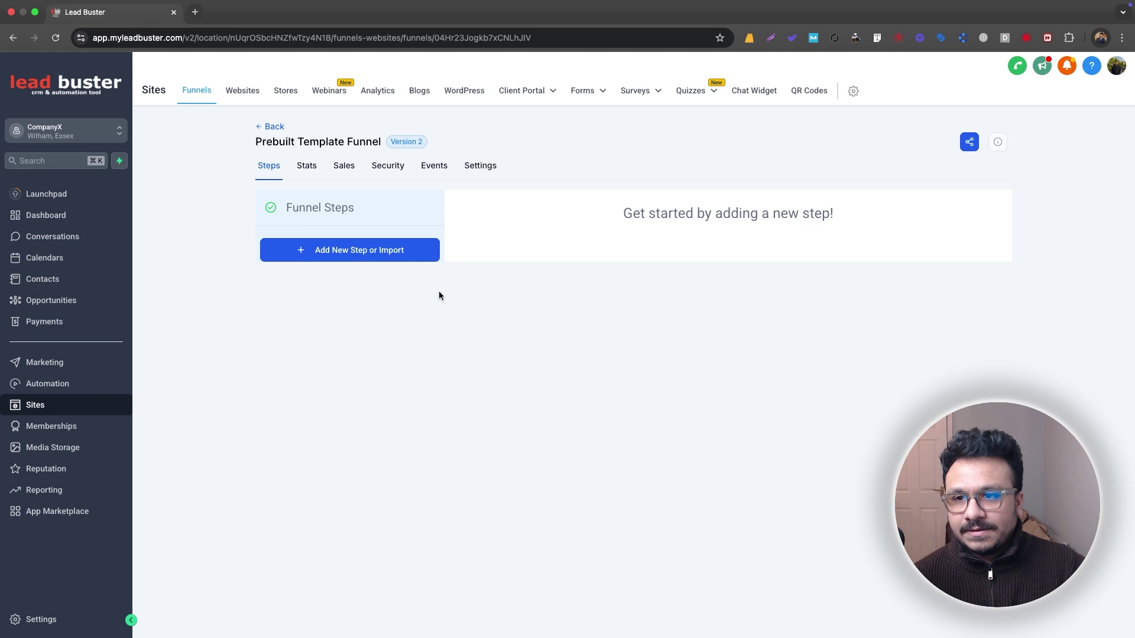
- Add a 'Landing Page' funnel step and open it in the page builder in a new tab
click(363, 250)
click(481, 294)
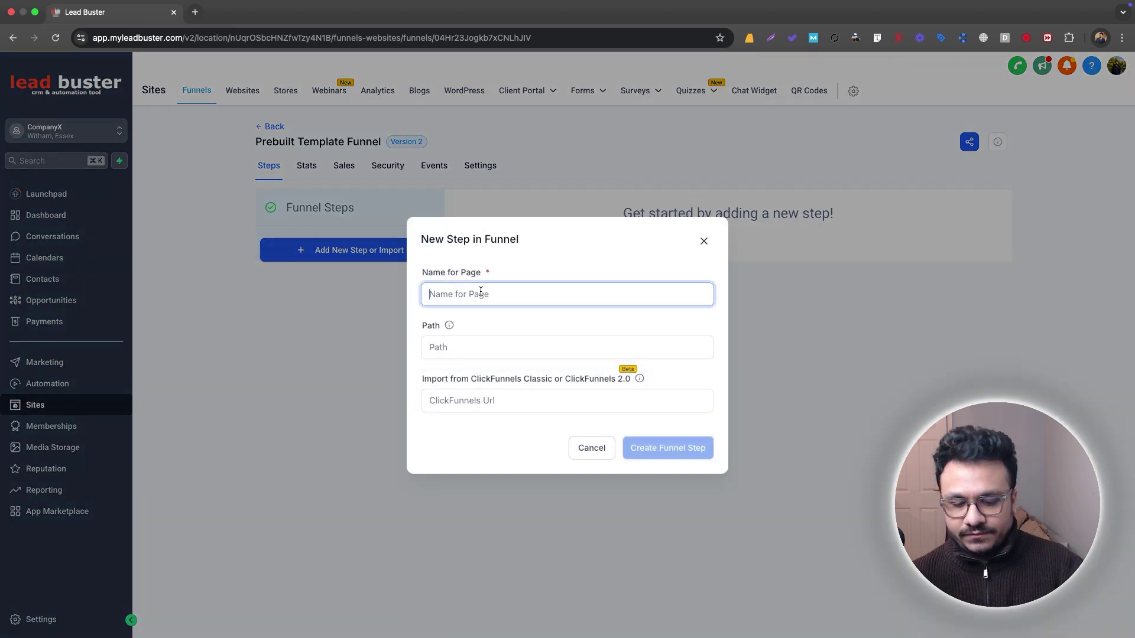
text(Landing Page)
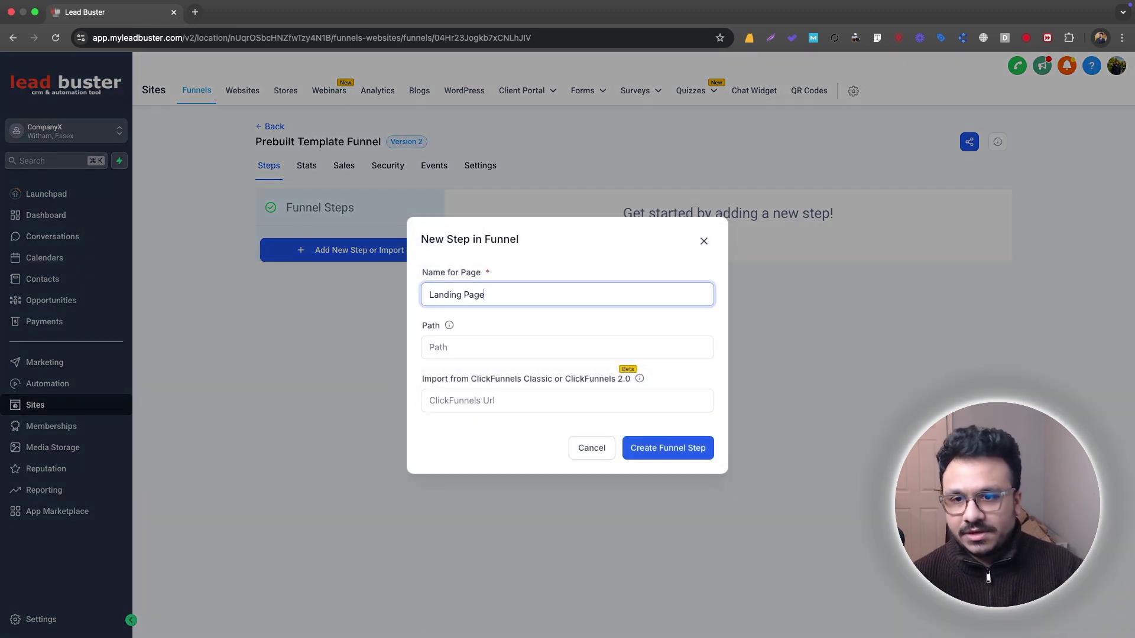
click(688, 455)
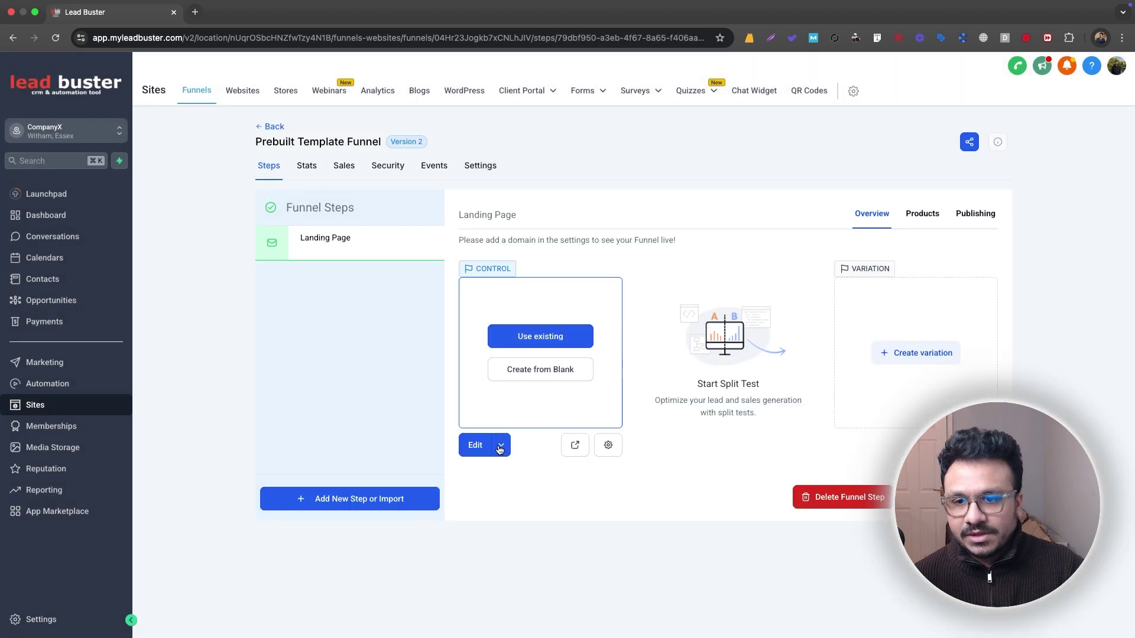
click(499, 446)
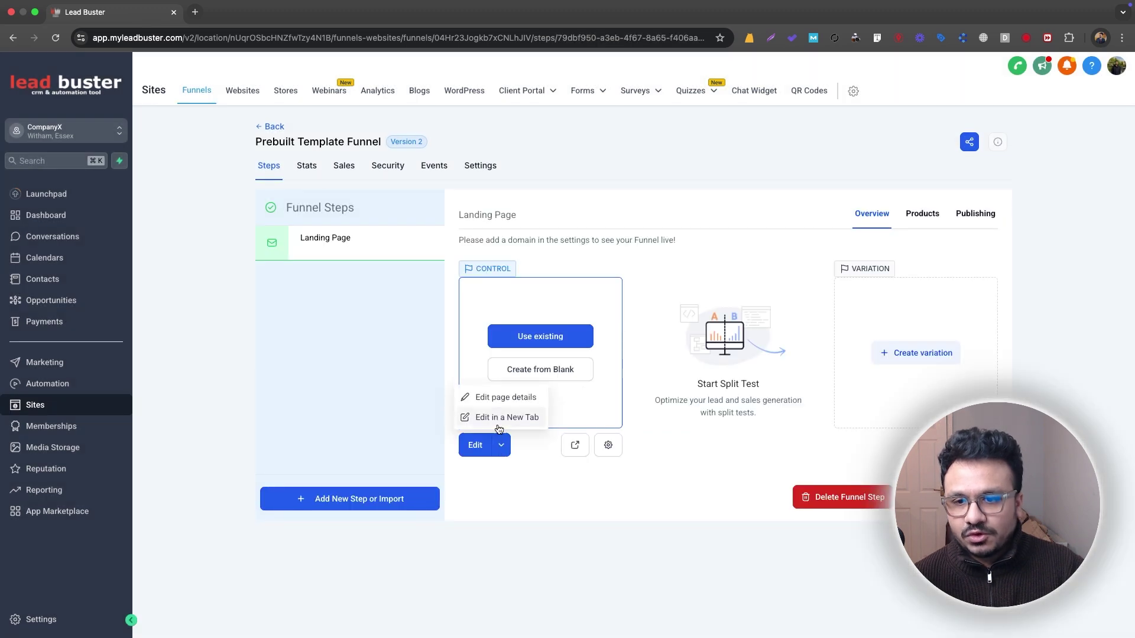
click(497, 415)
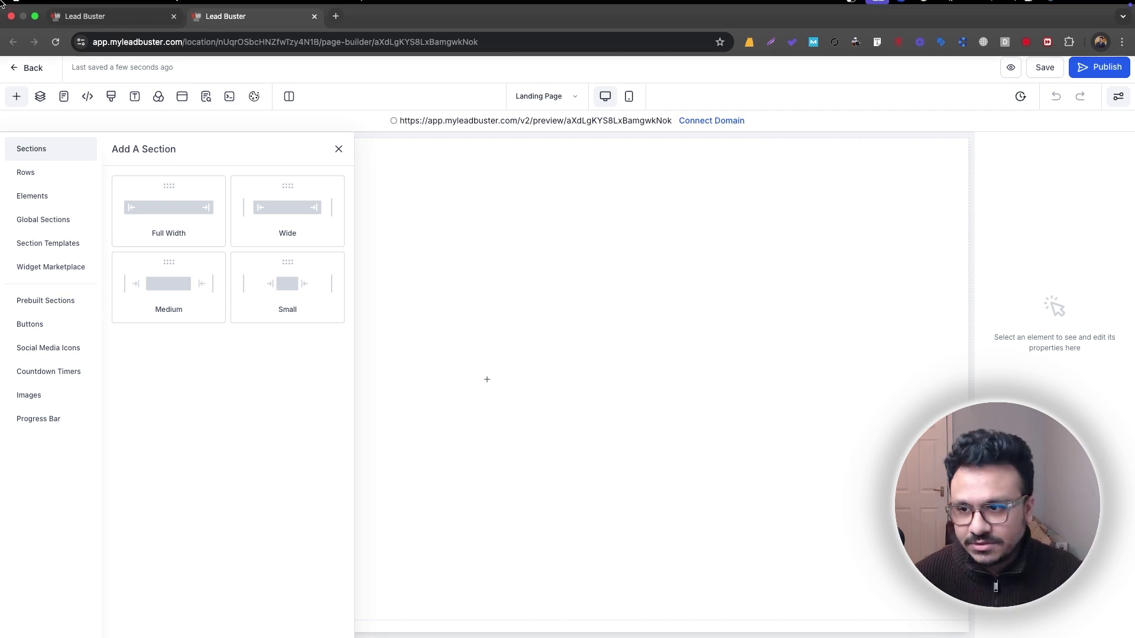
- Browse the prebuilt Welcome hero templates, comparing headline, video and image variants
click(56, 300)
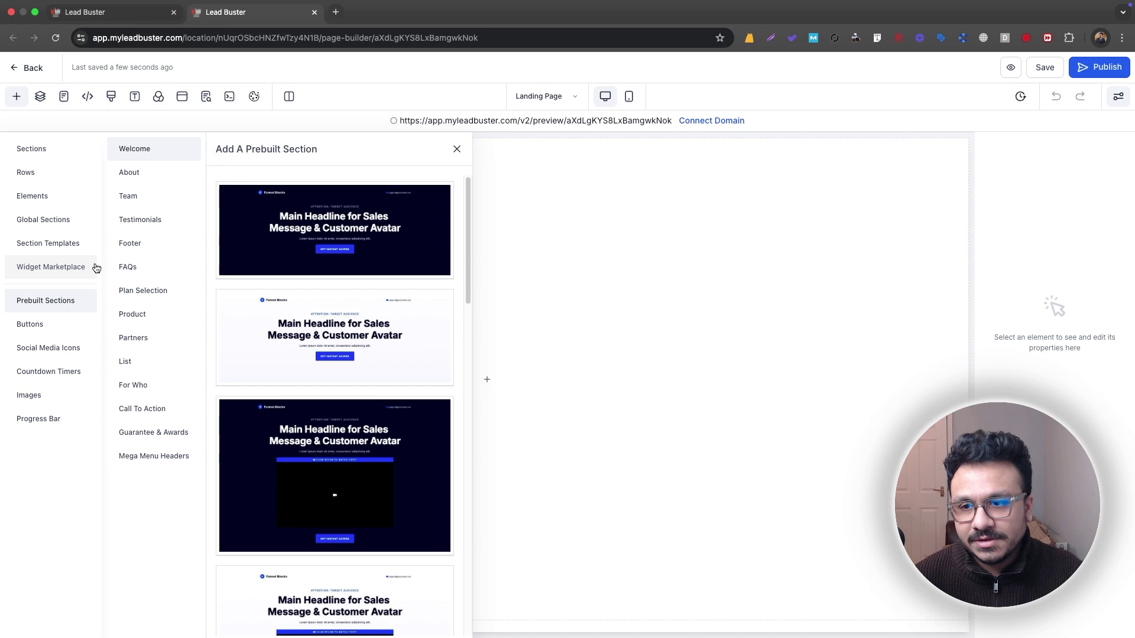
scroll(326, 338, down, 5)
scroll(327, 338, up, 5)
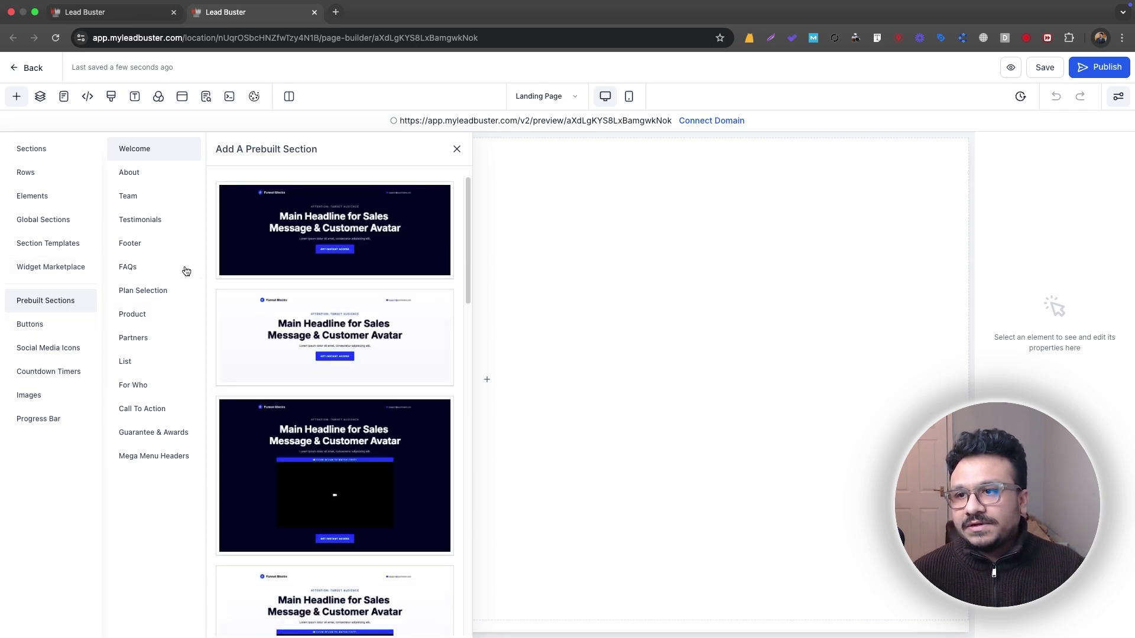
scroll(281, 197, down, 15)
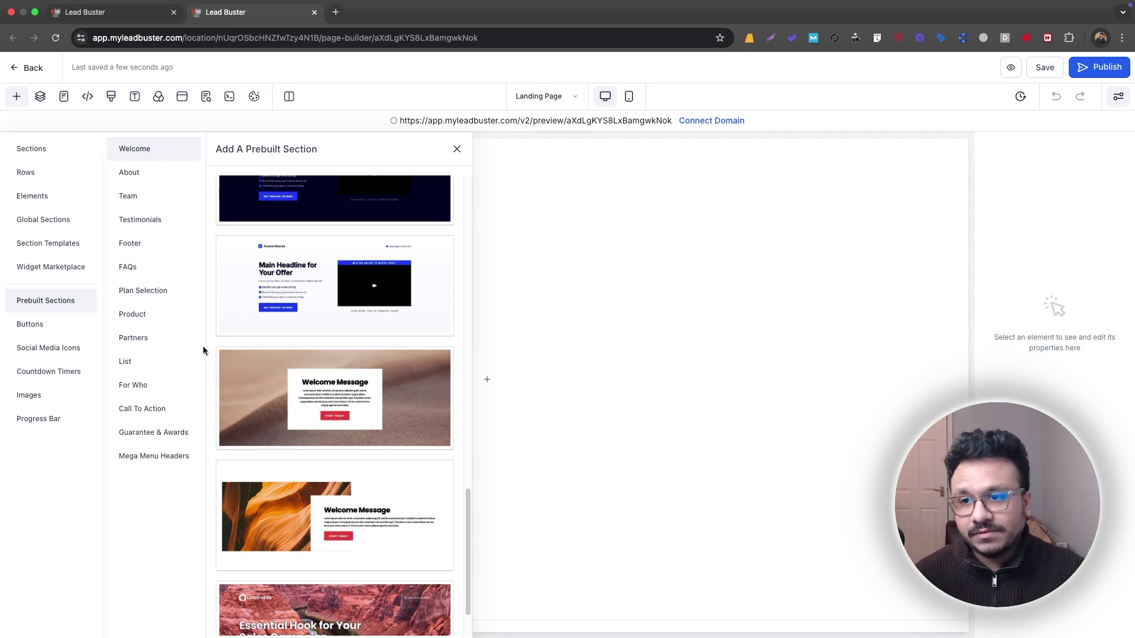
scroll(331, 354, down, 1)
scroll(324, 406, up, 15)
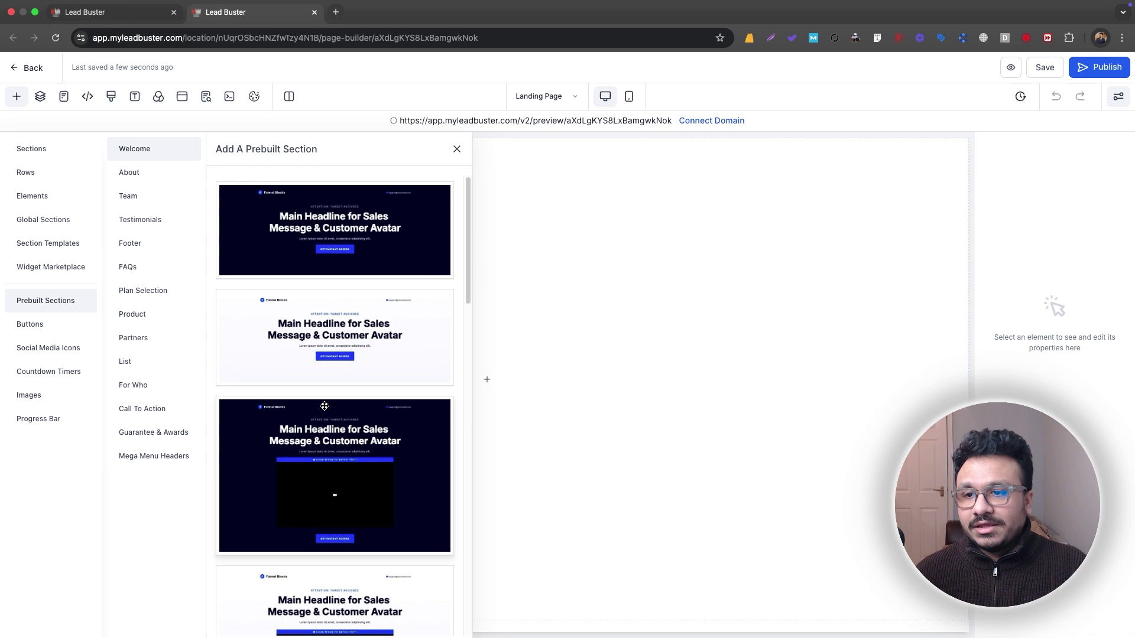
scroll(324, 406, down, 3)
scroll(329, 401, up, 4)
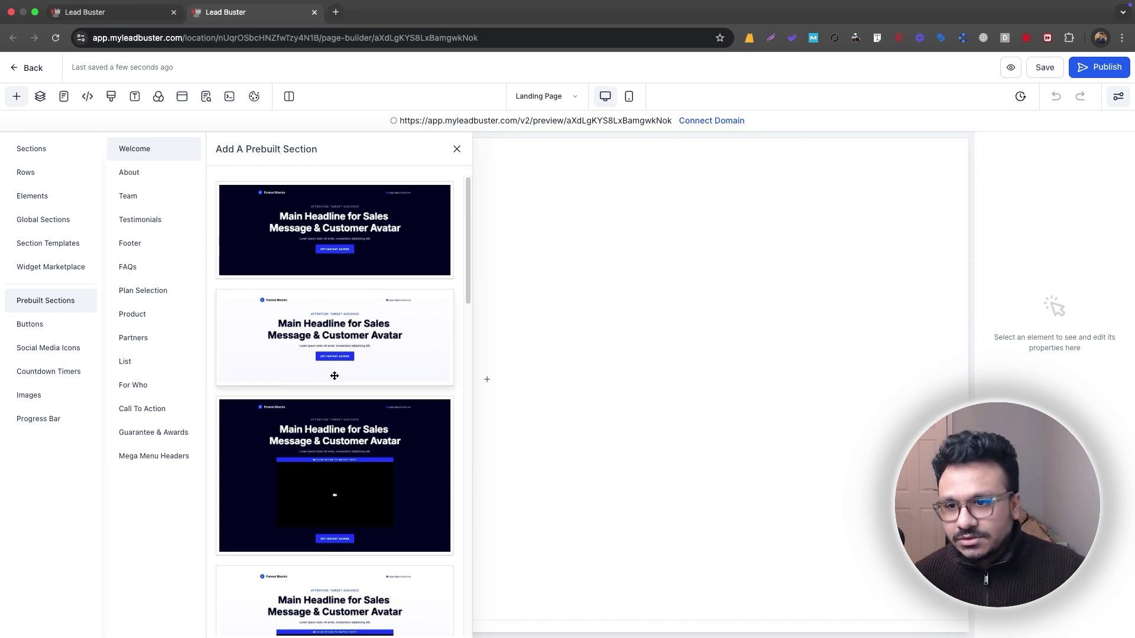
scroll(332, 295, down, 2)
scroll(284, 363, down, 5)
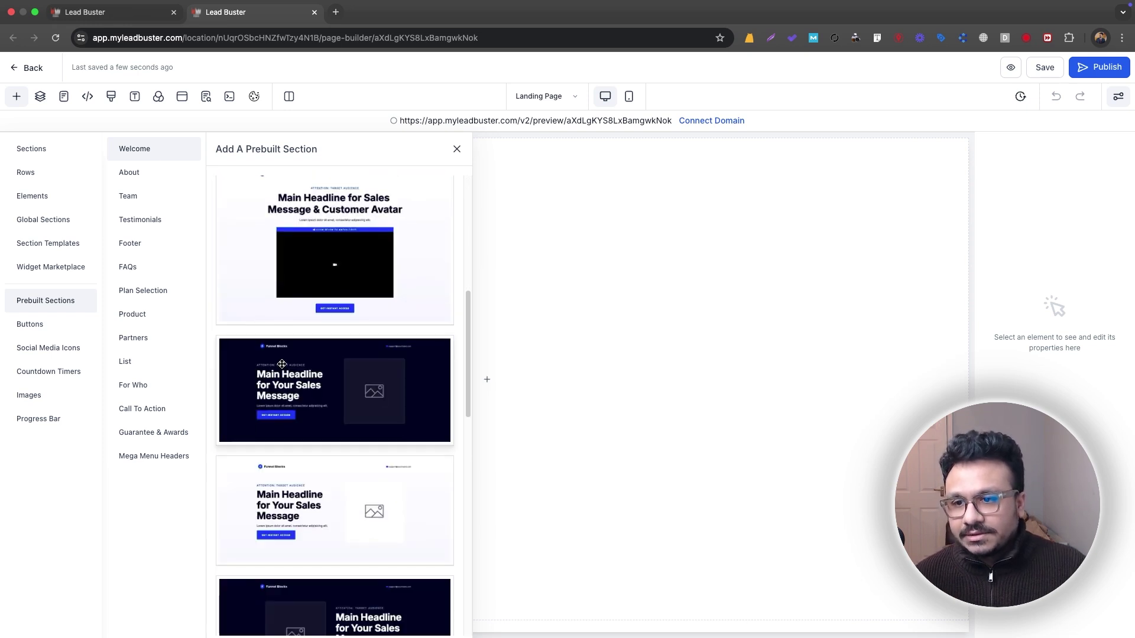
scroll(283, 363, down, 2)
scroll(281, 384, up, 5)
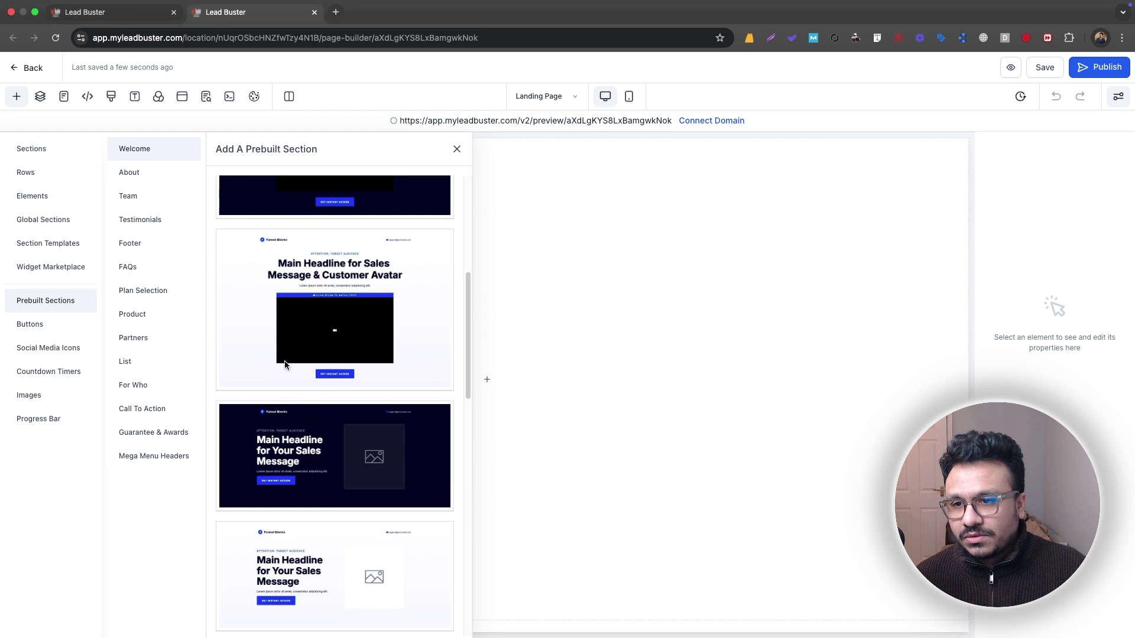
scroll(302, 402, down, 4)
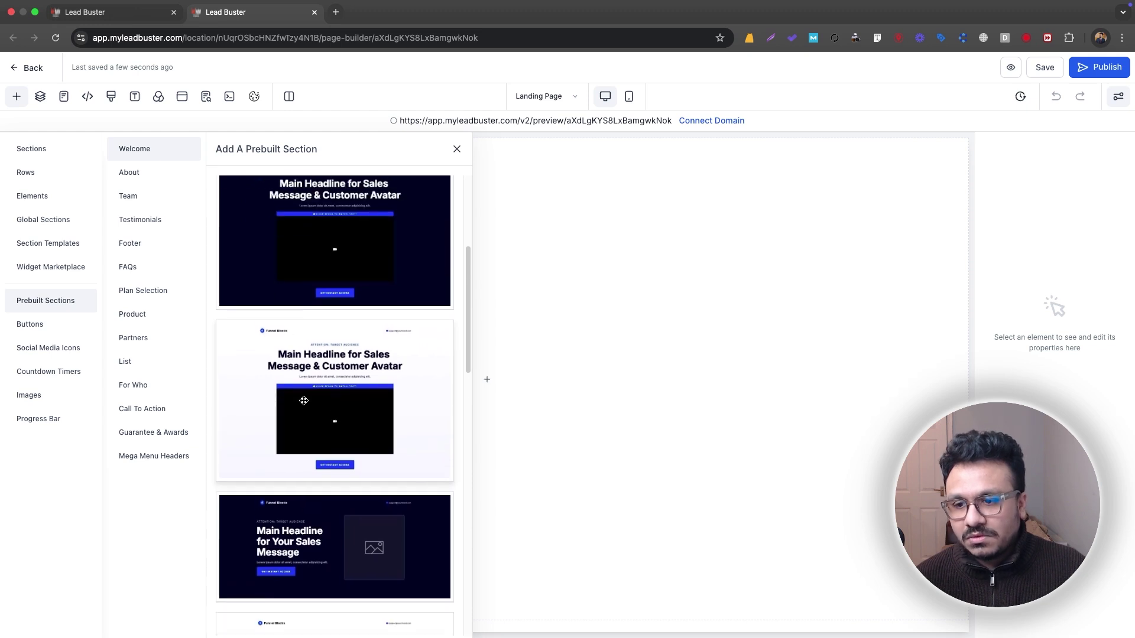
scroll(305, 400, down, 2)
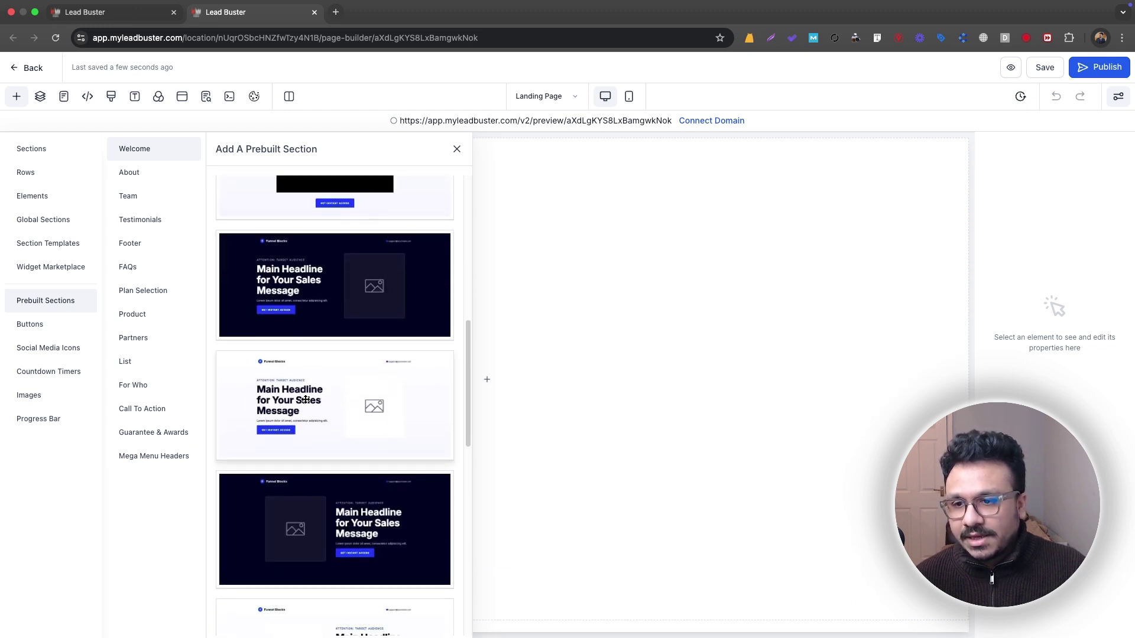
scroll(329, 387, up, 4)
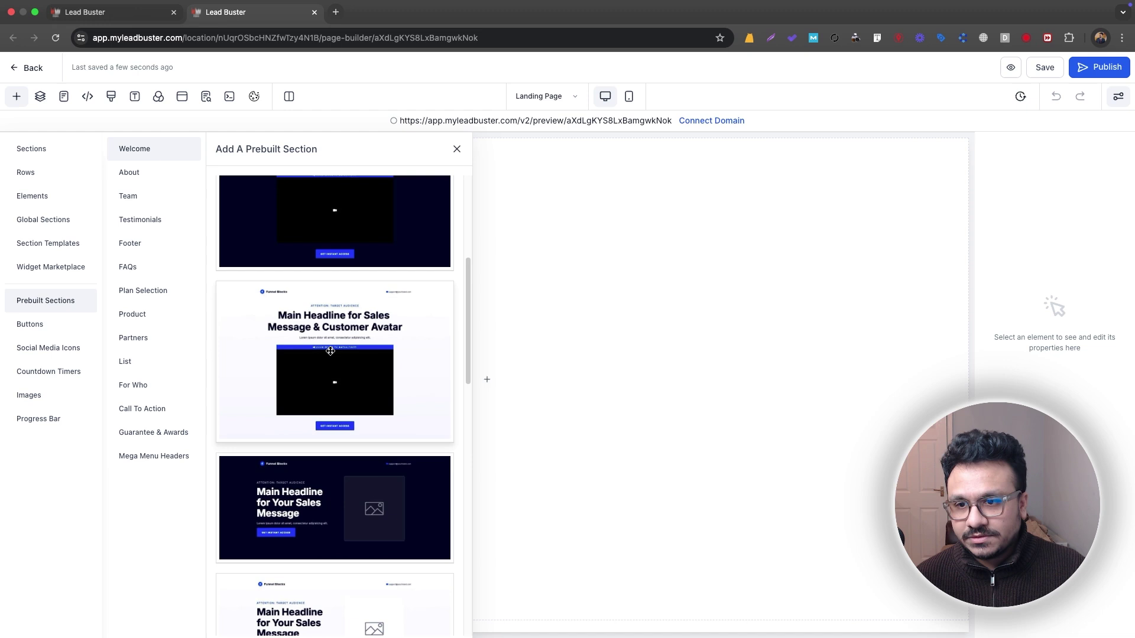
- Place the light video Welcome hero on the page and delete the header's support e-mail paragraph
drag(330, 351, 590, 303)
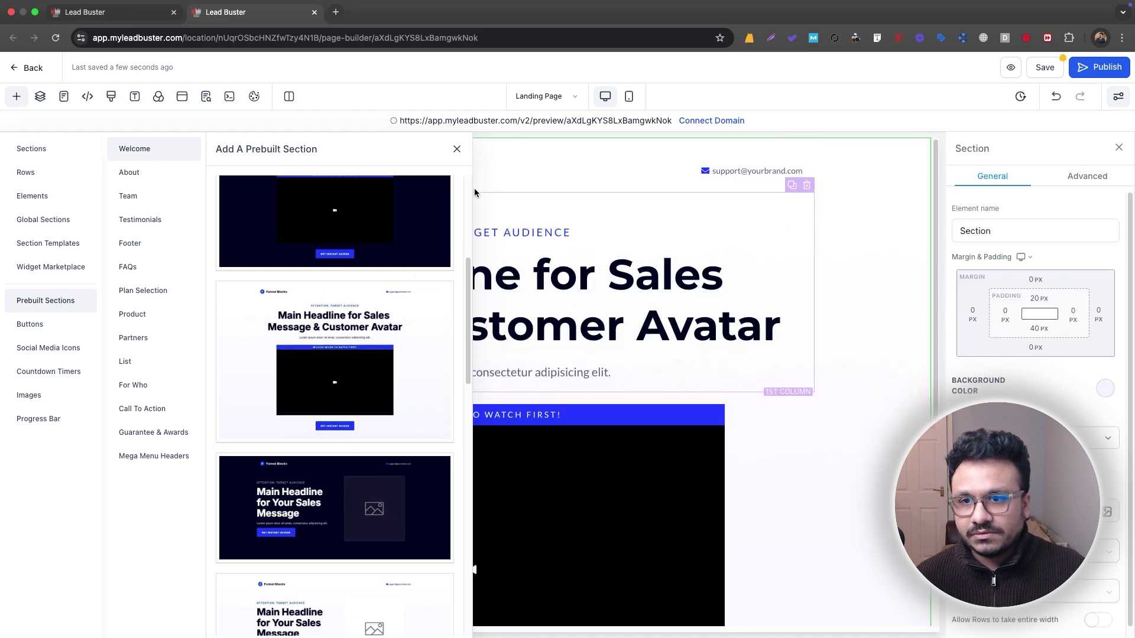
click(457, 149)
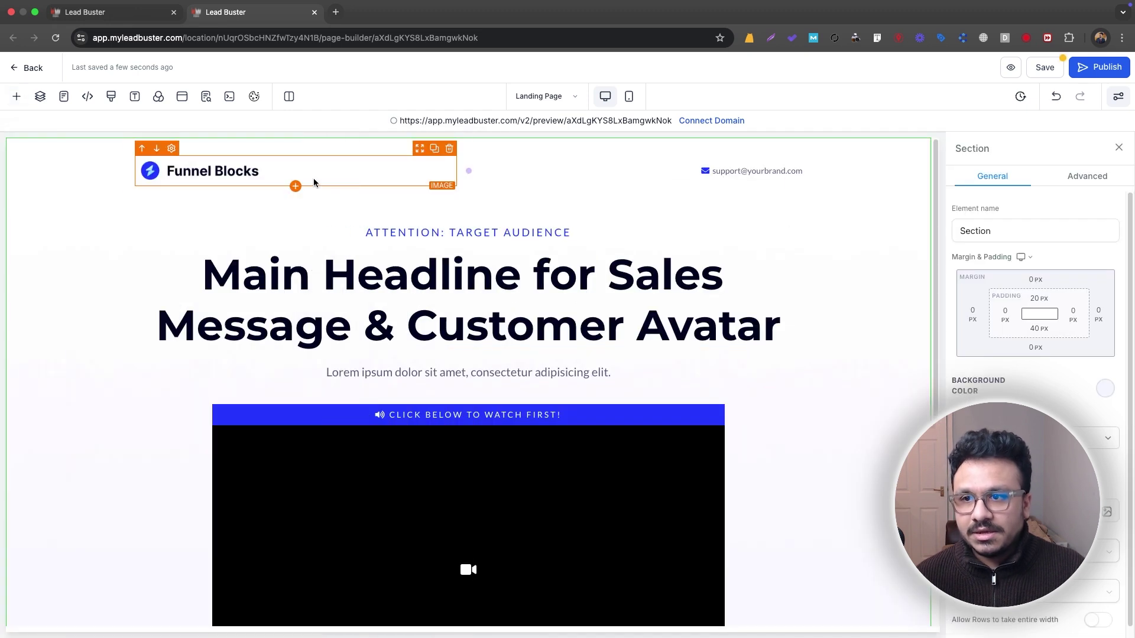
click(217, 171)
click(736, 177)
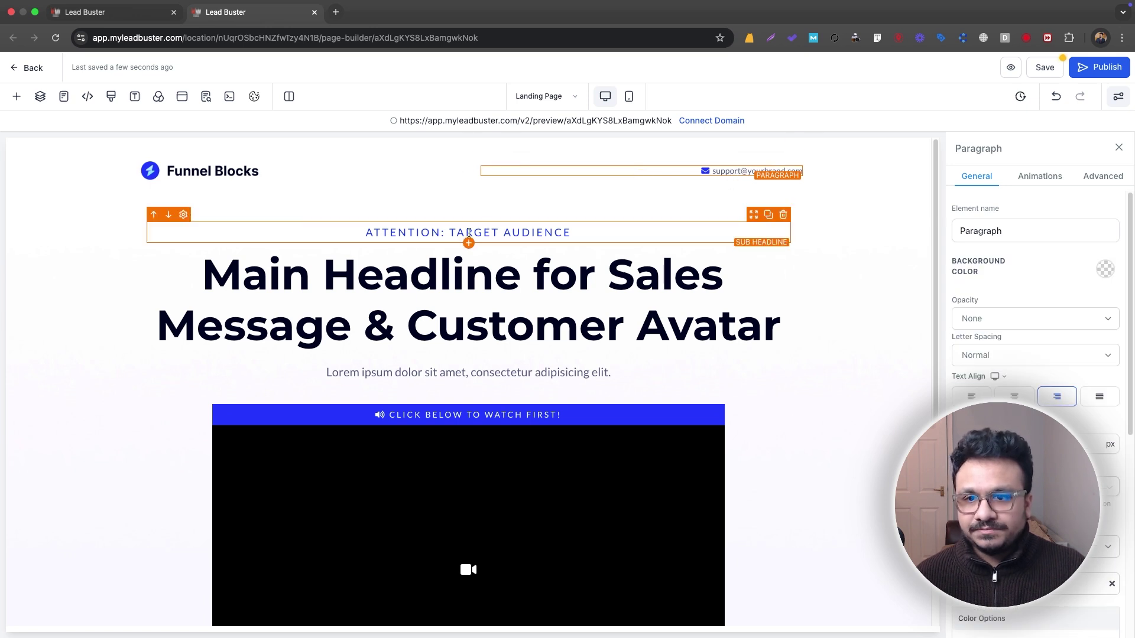
mouse_move(793, 164)
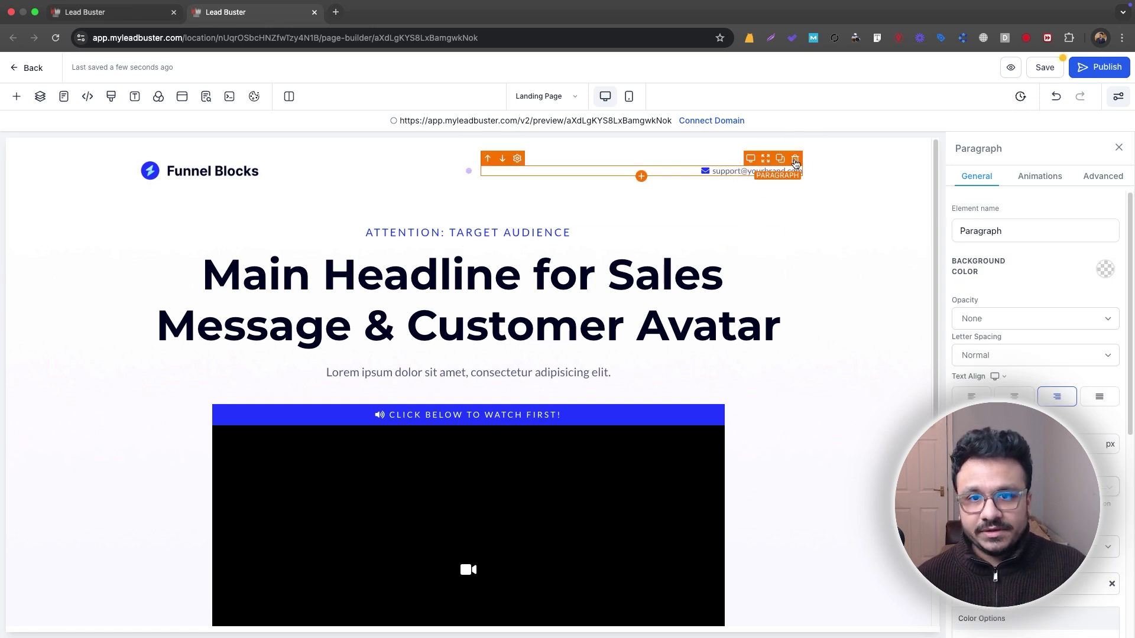
click(794, 159)
click(340, 178)
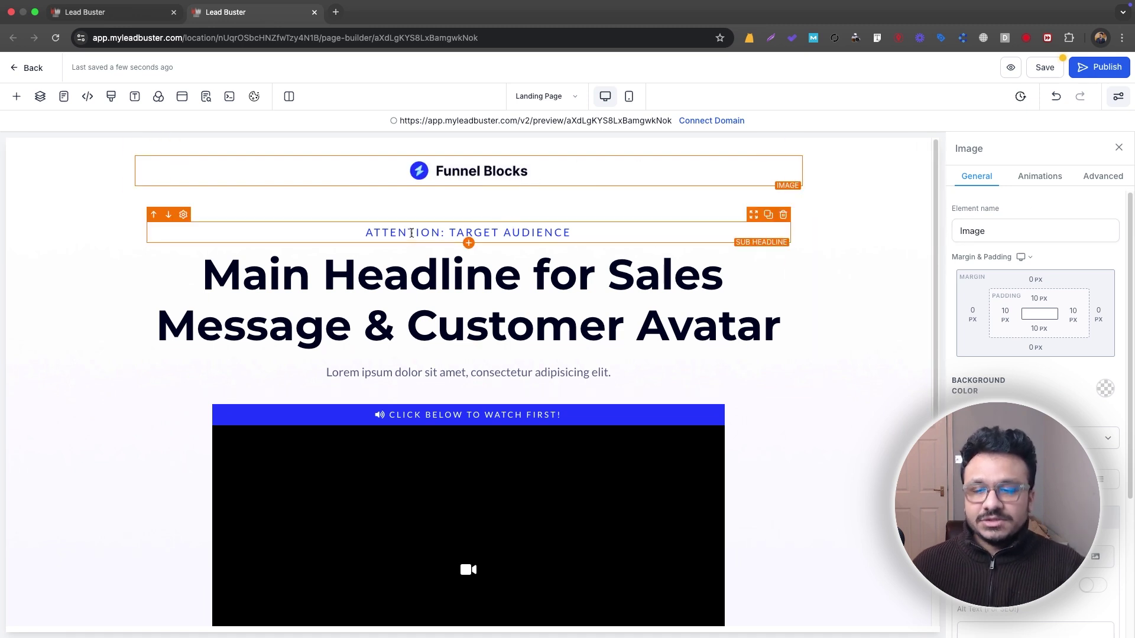
- Change the sub headline to 'ATTENTION: TAMPA, FL RESIDENTS'
drag(450, 231, 593, 225)
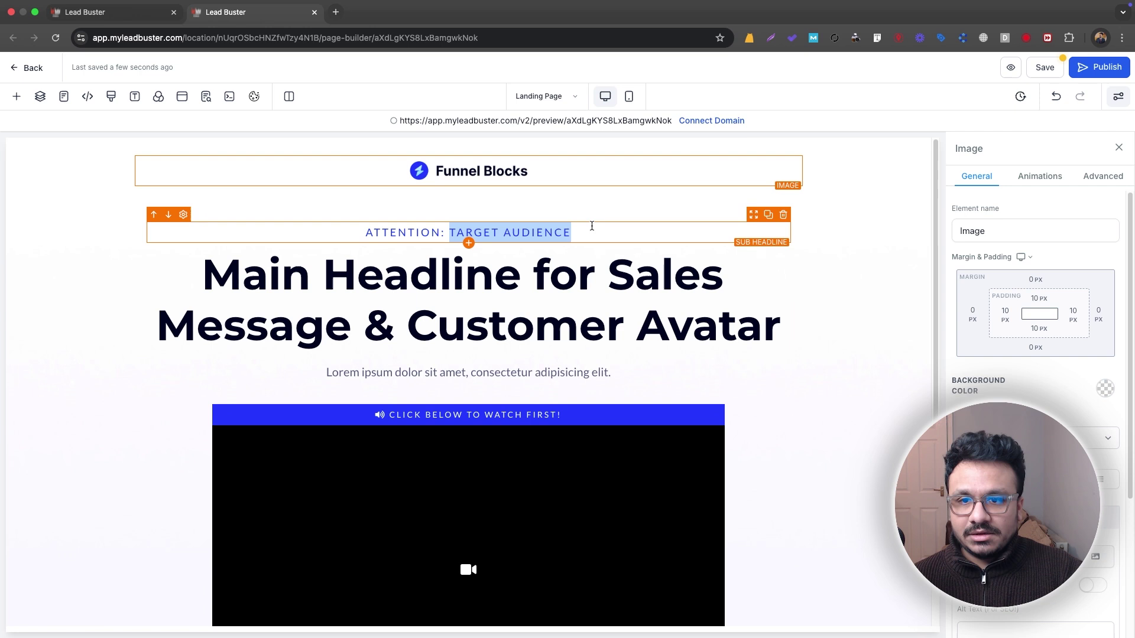
text(TAMPA, FL )
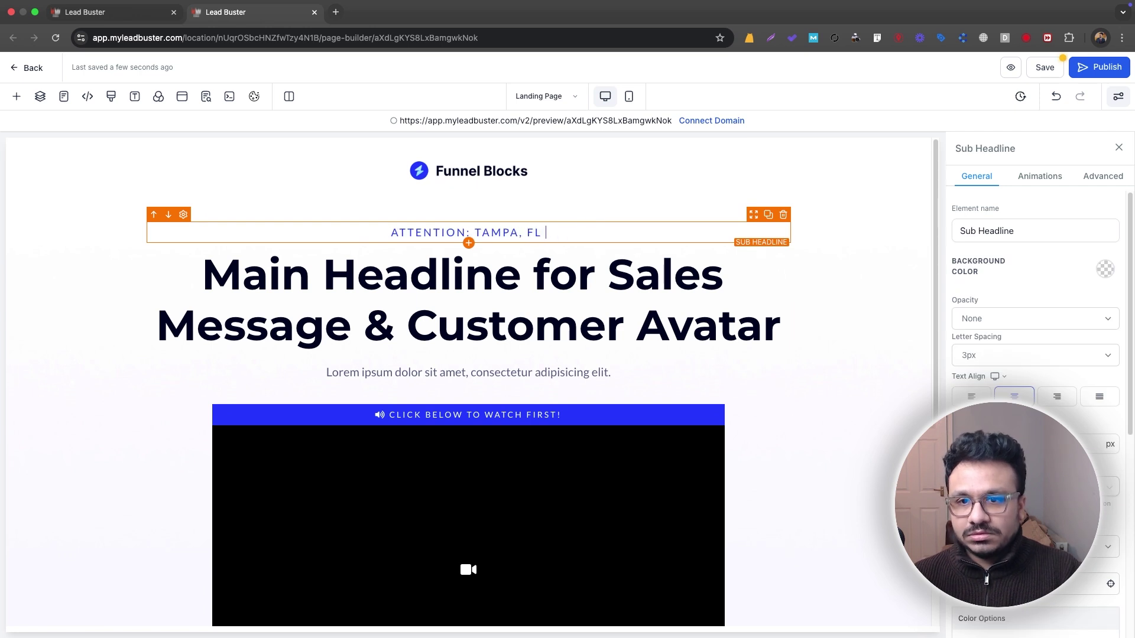
text(RESIDENTS)
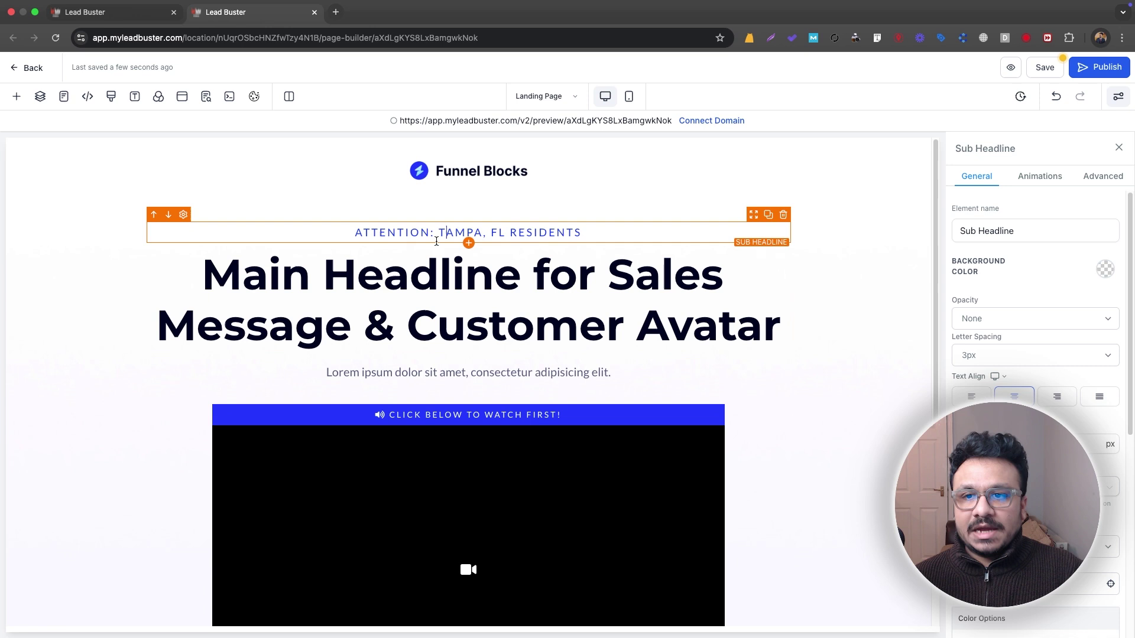
click(104, 303)
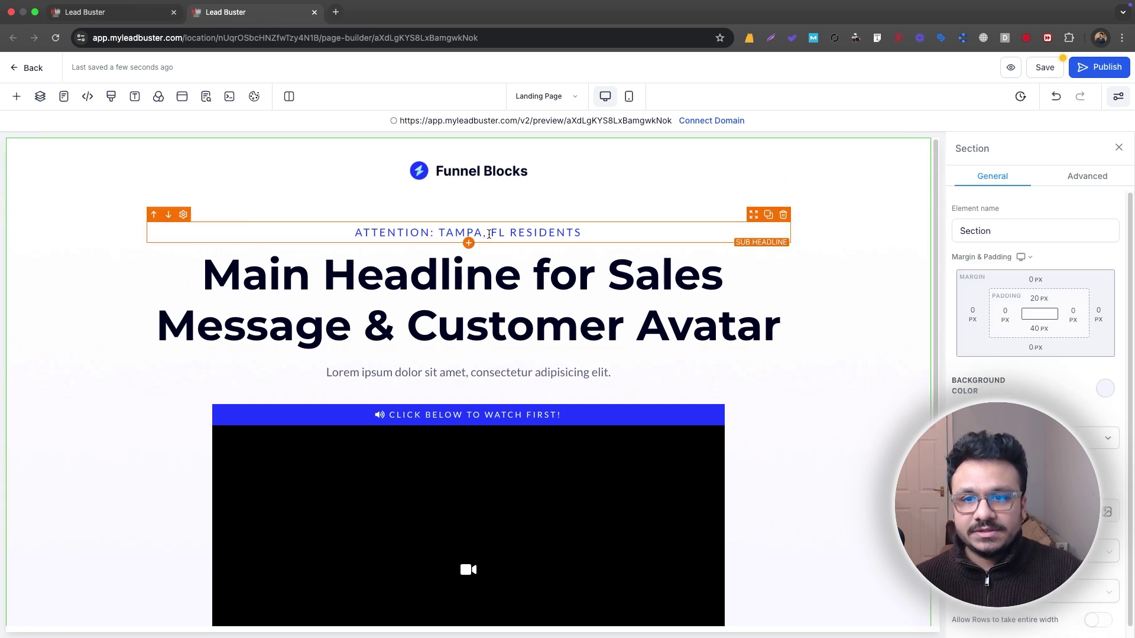
double_click(527, 232)
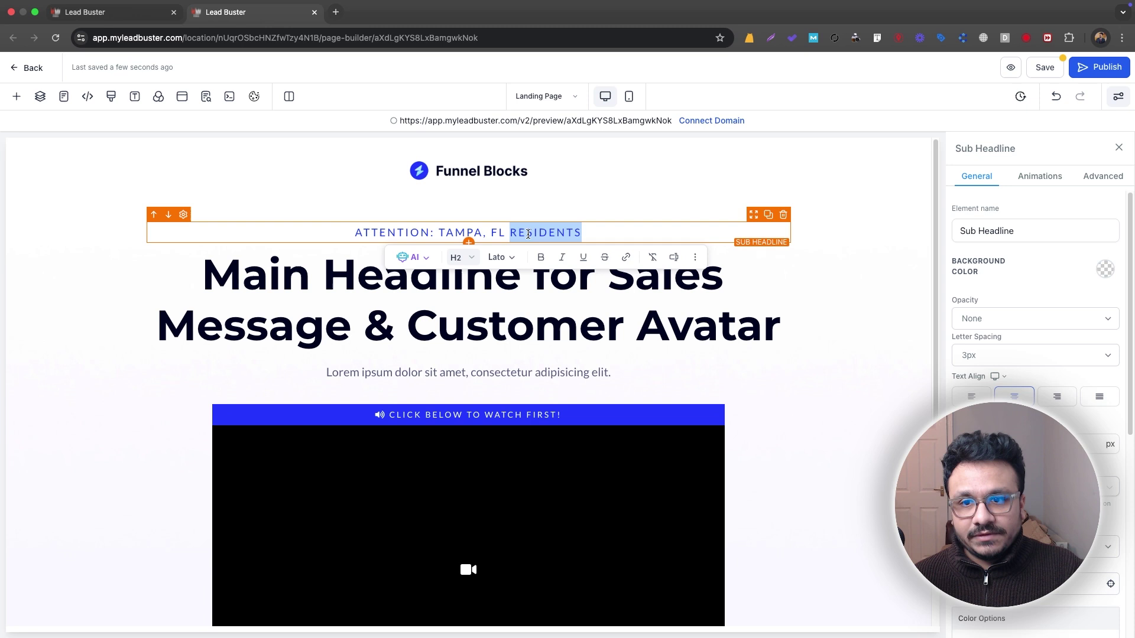
click(528, 232)
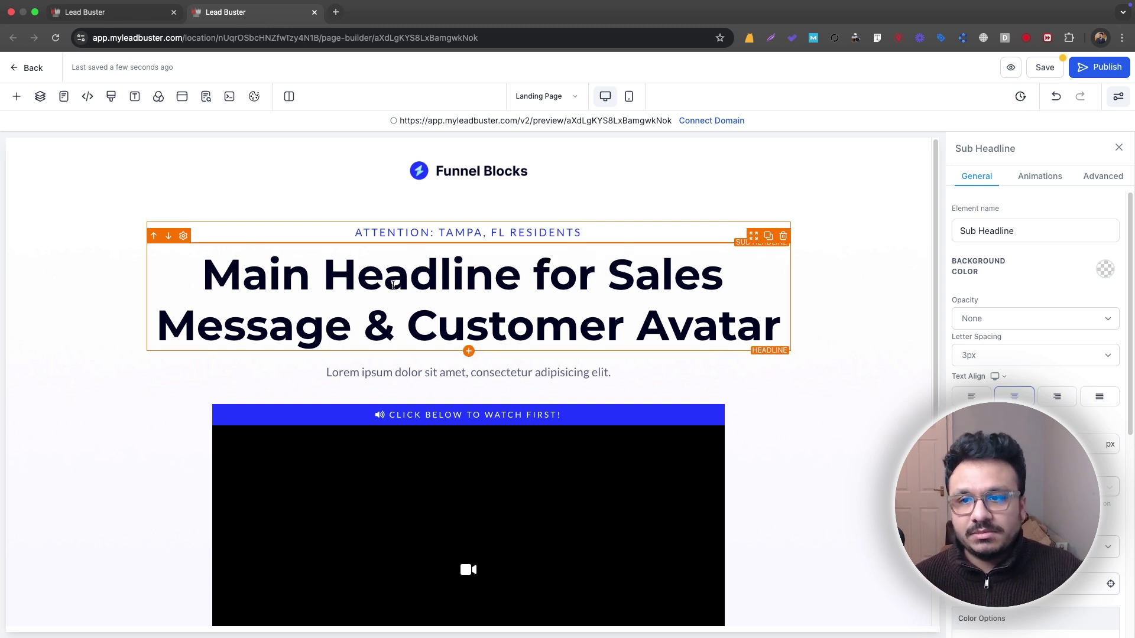
- Change the headline to 'Get A Complimentary Chiropractic Adjustment At $99 Only' at 60px font size
triple_click(321, 296)
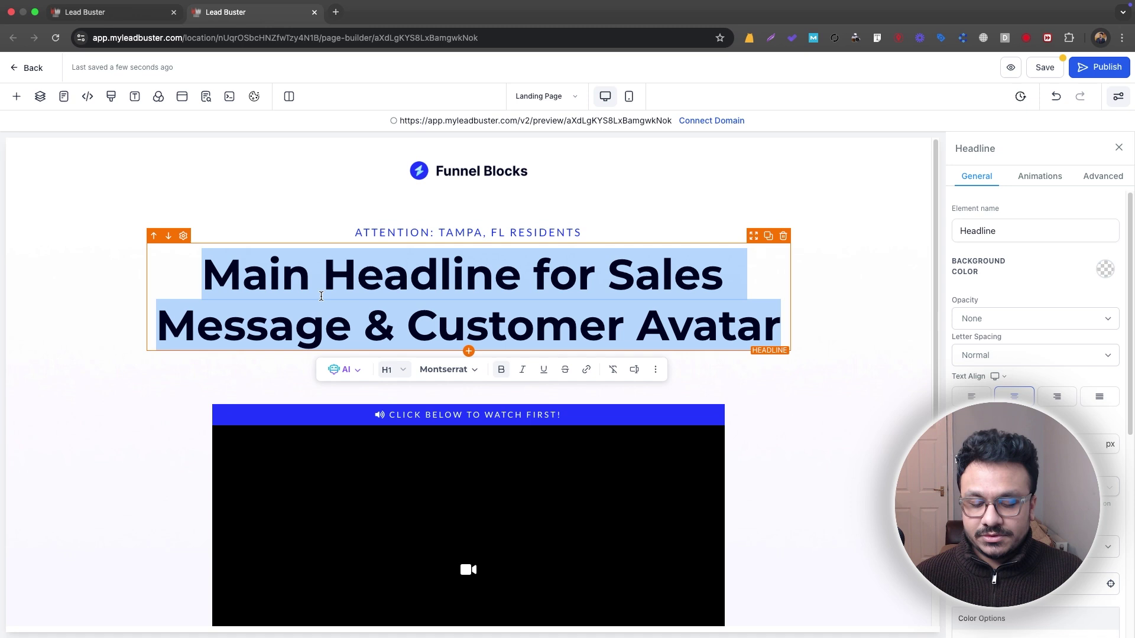
text(Get A Cop)
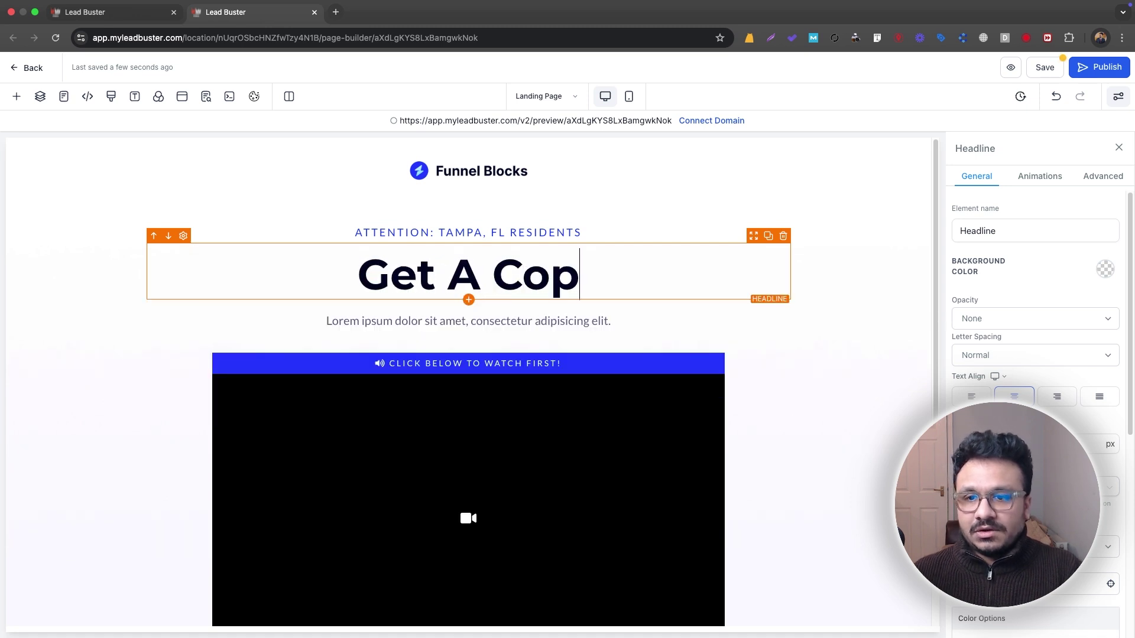
key(BackSpace)
text(mplimentary Chiro)
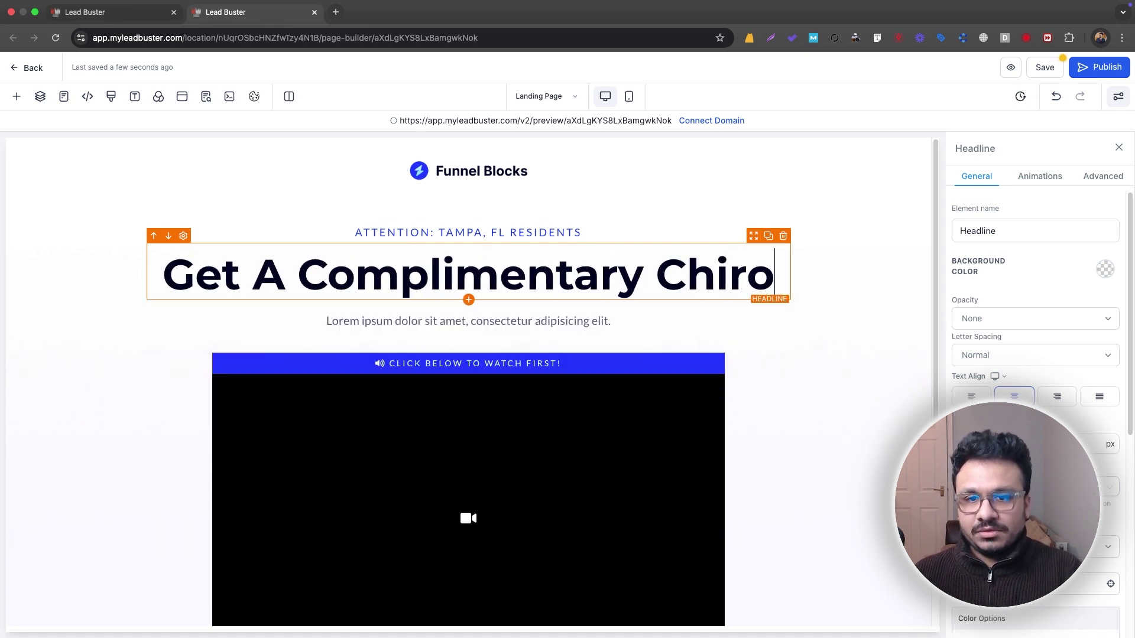
text(practic Adj)
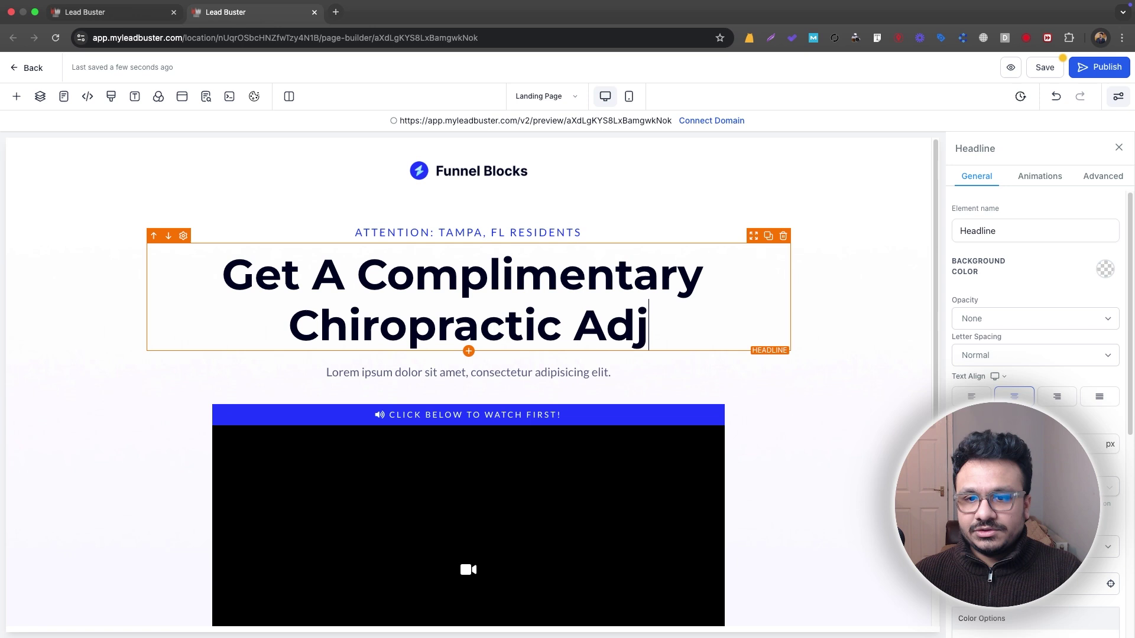
text(ustment At)
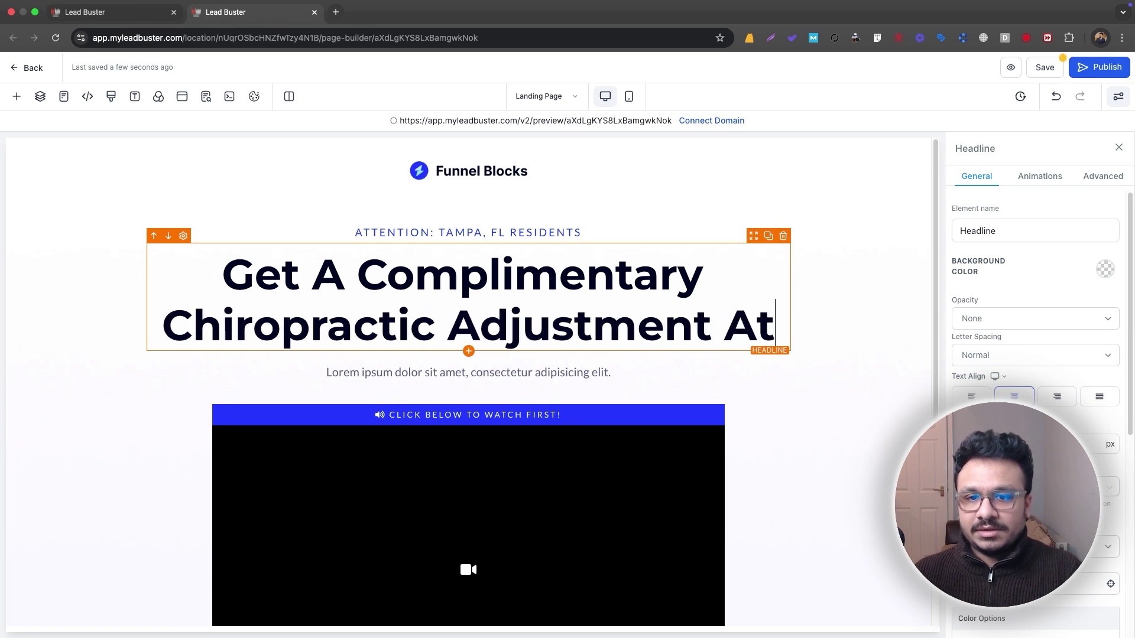
text( $99)
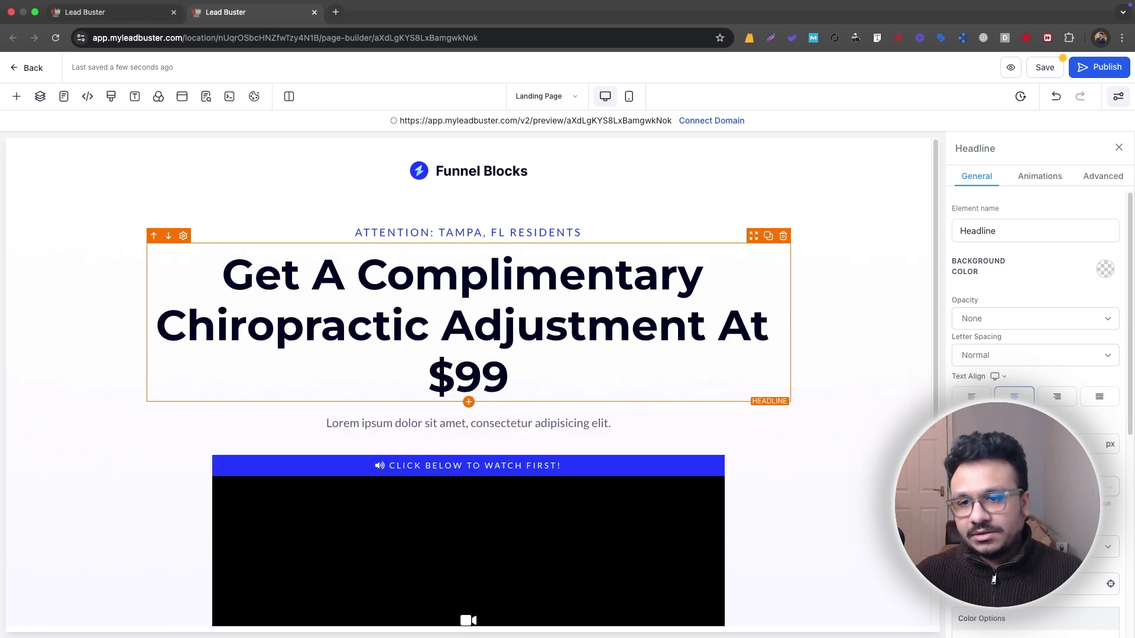
text( Only)
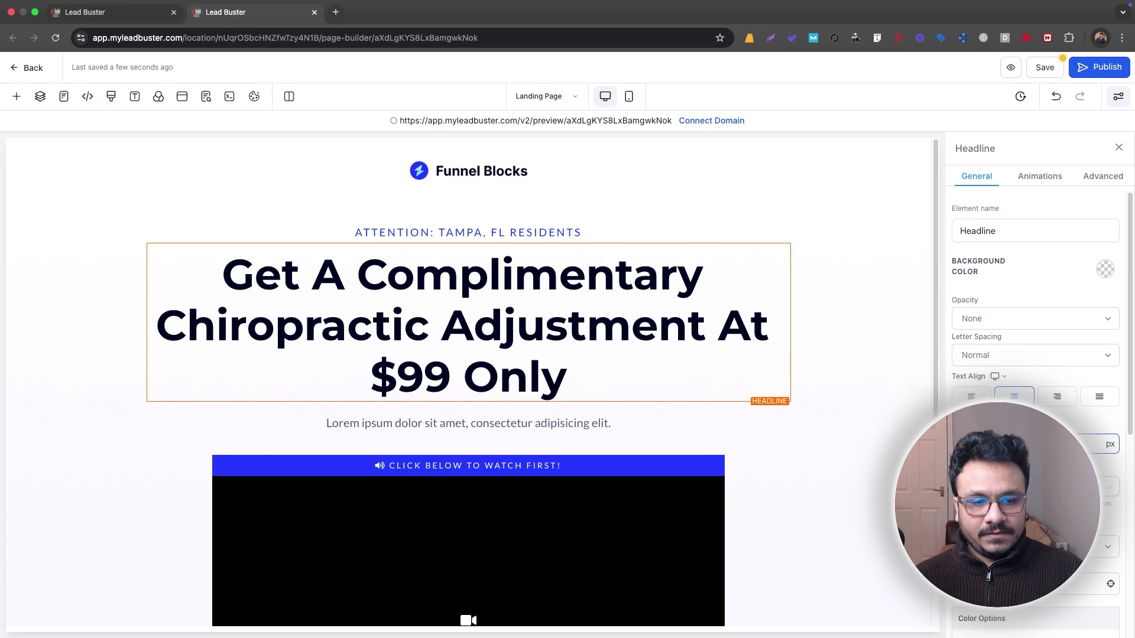
key(BackSpace)
key(BackSpace)
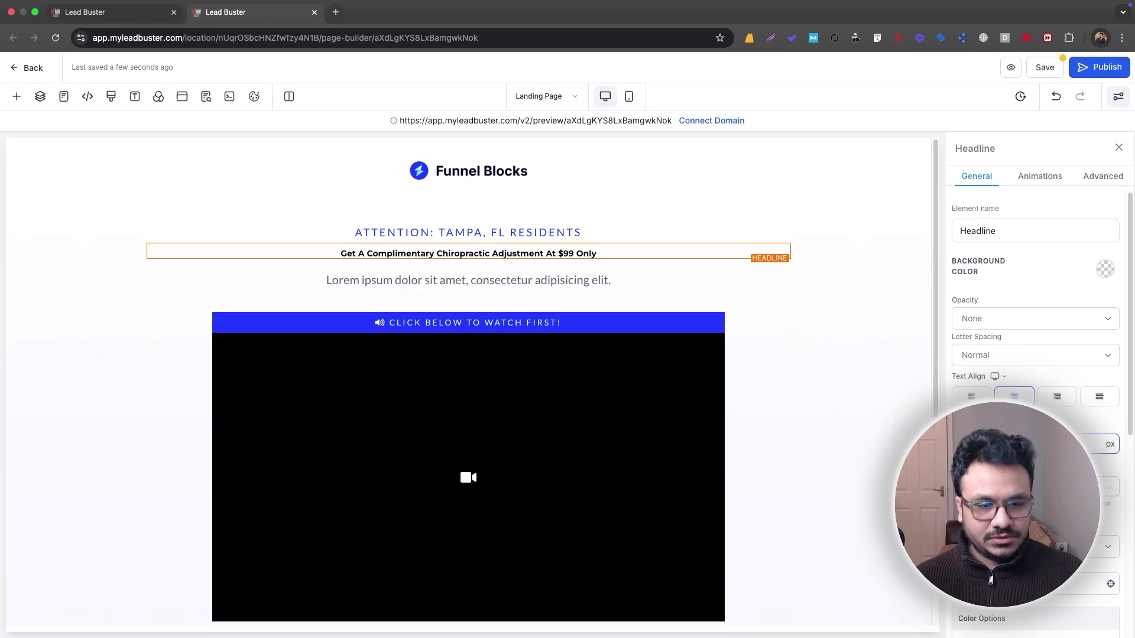
text(60)
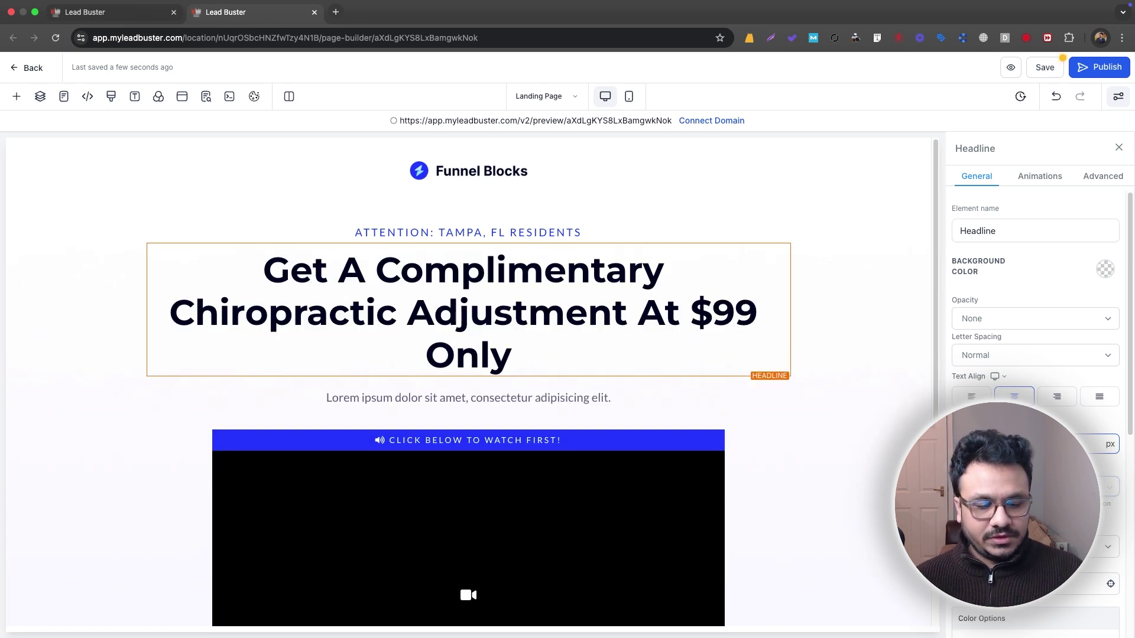
- Replace the Lorem ipsum paragraph with 'Get a $350 worth evaluation for $99 only. Offer Expires Next Week.'
click(451, 339)
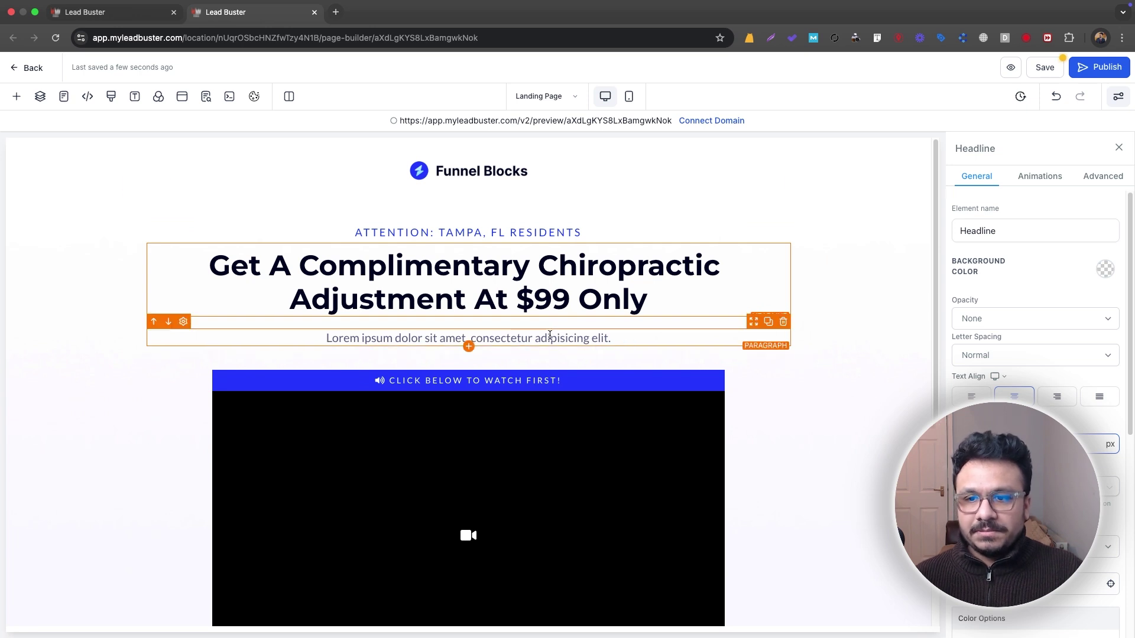
drag(324, 338, 620, 338)
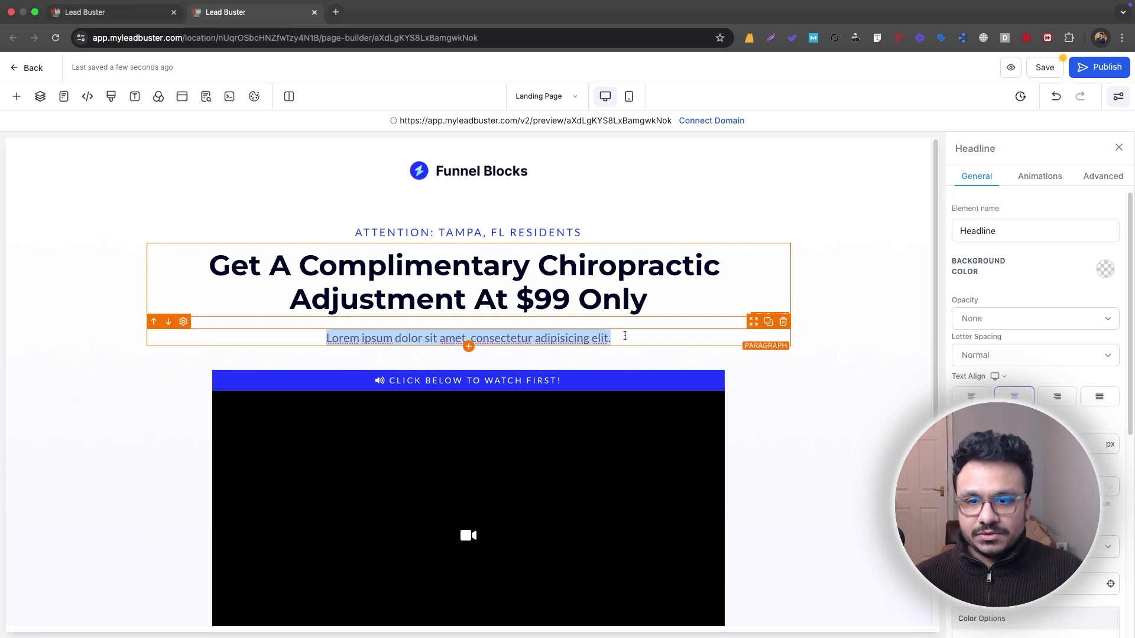
click(561, 338)
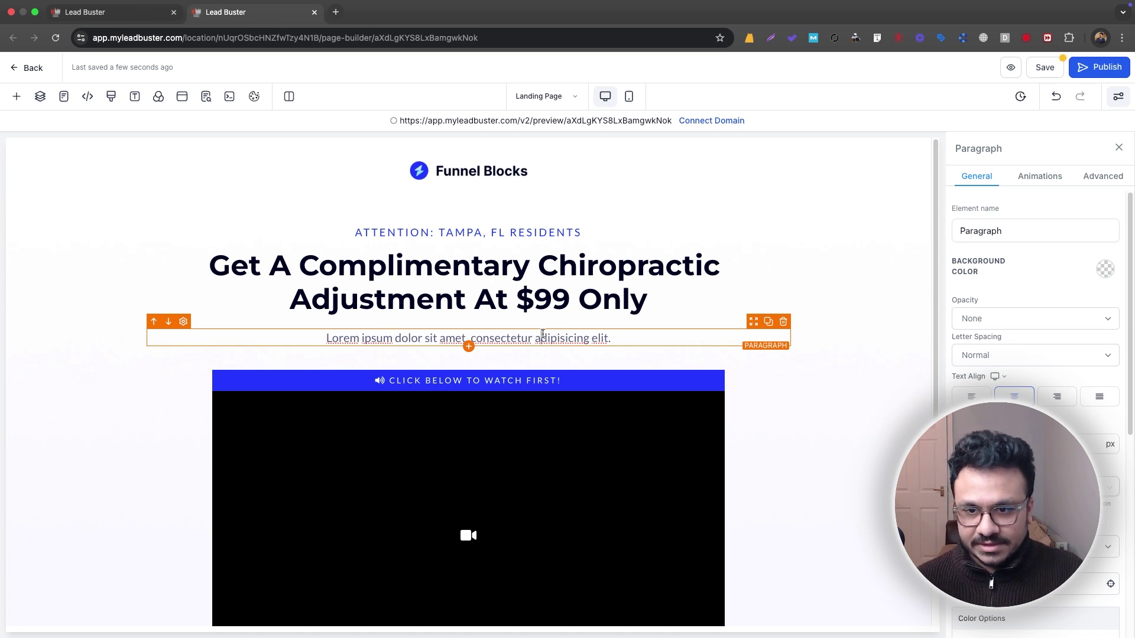
triple_click(543, 335)
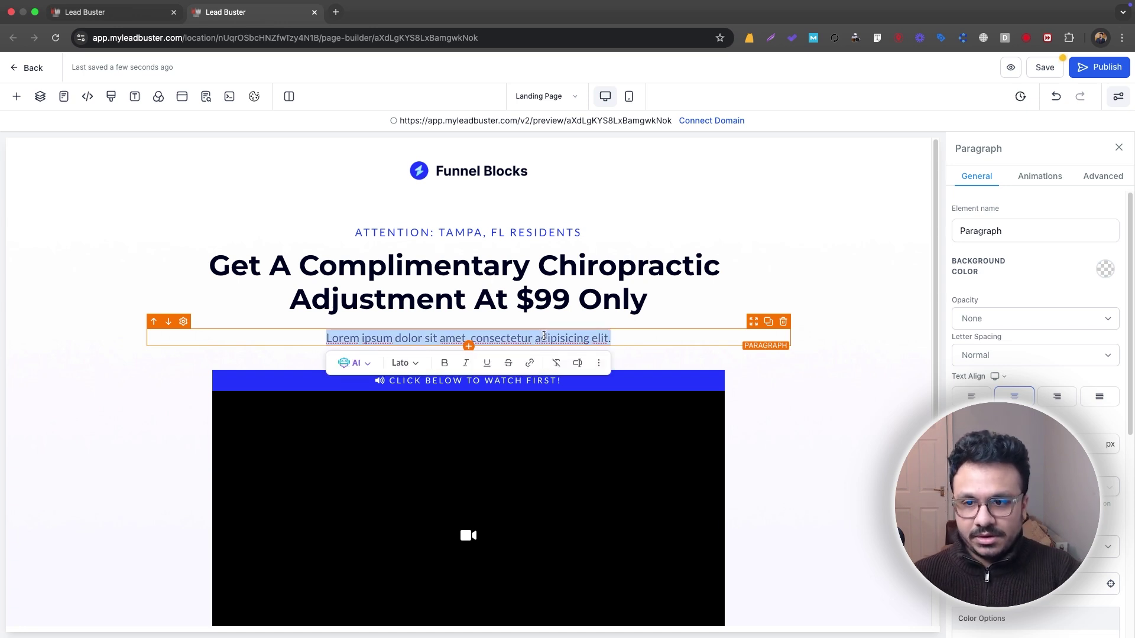
text(Get a $350)
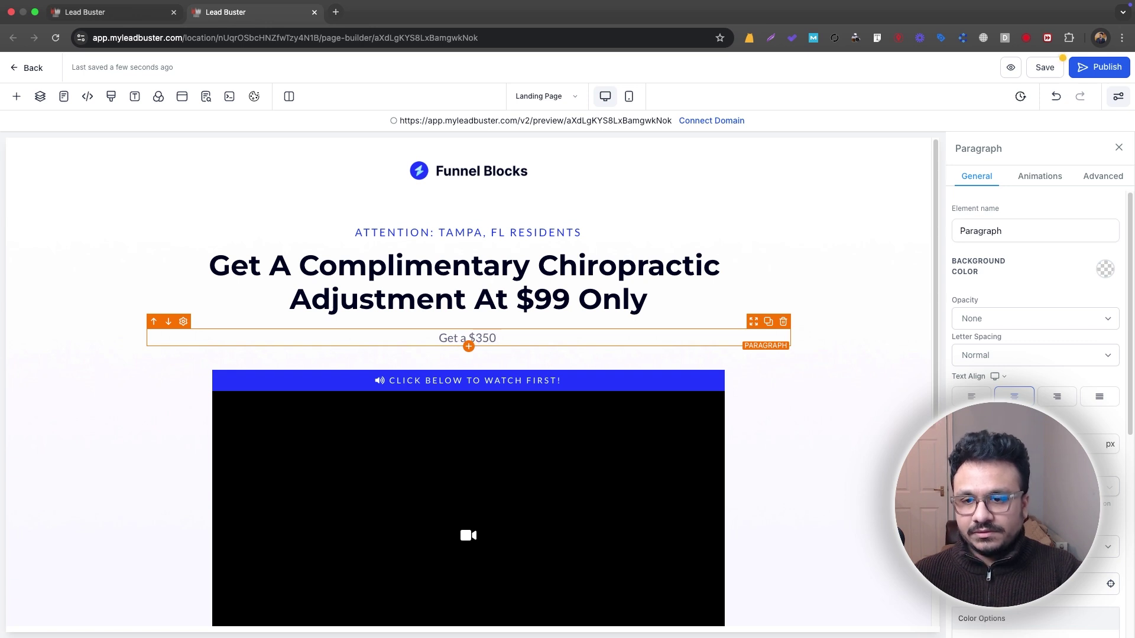
text( worth eva)
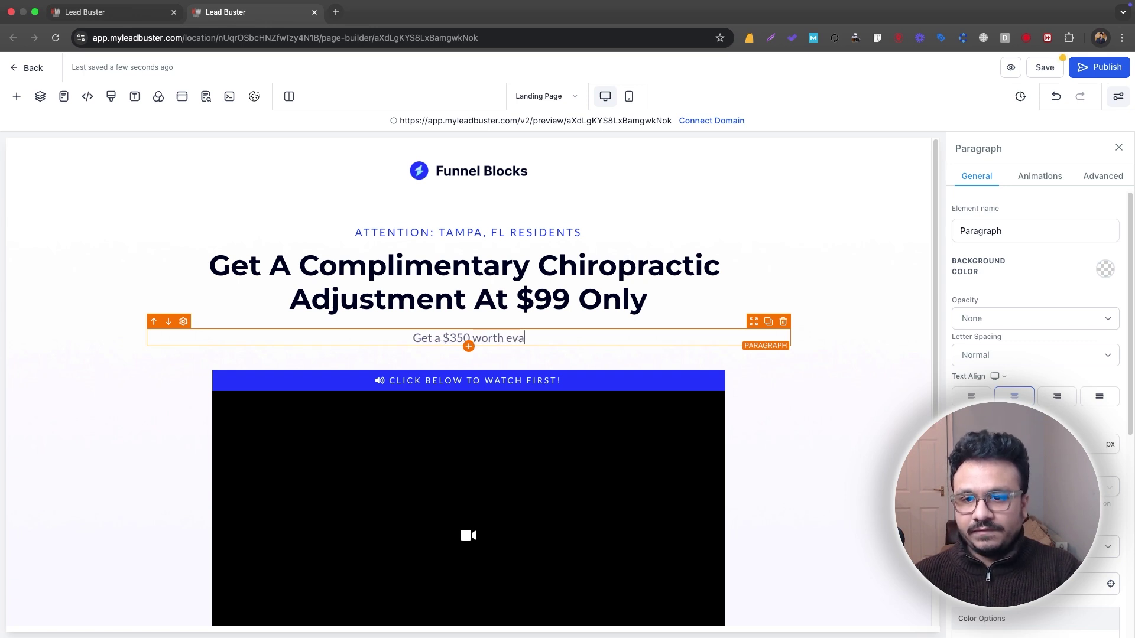
text(luation for)
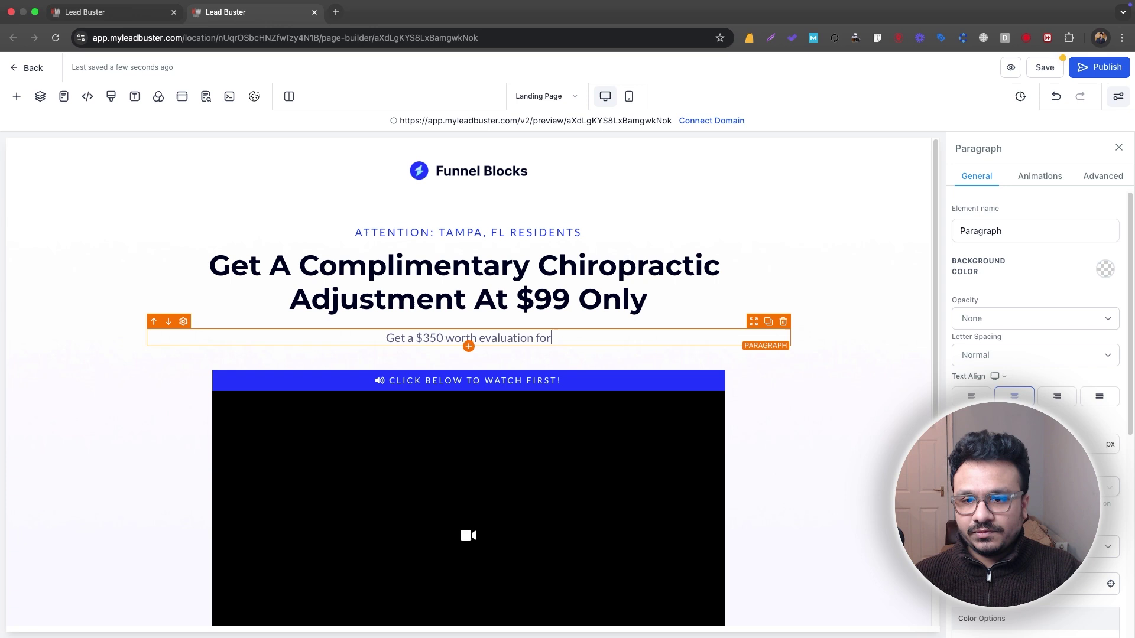
text( $99 on)
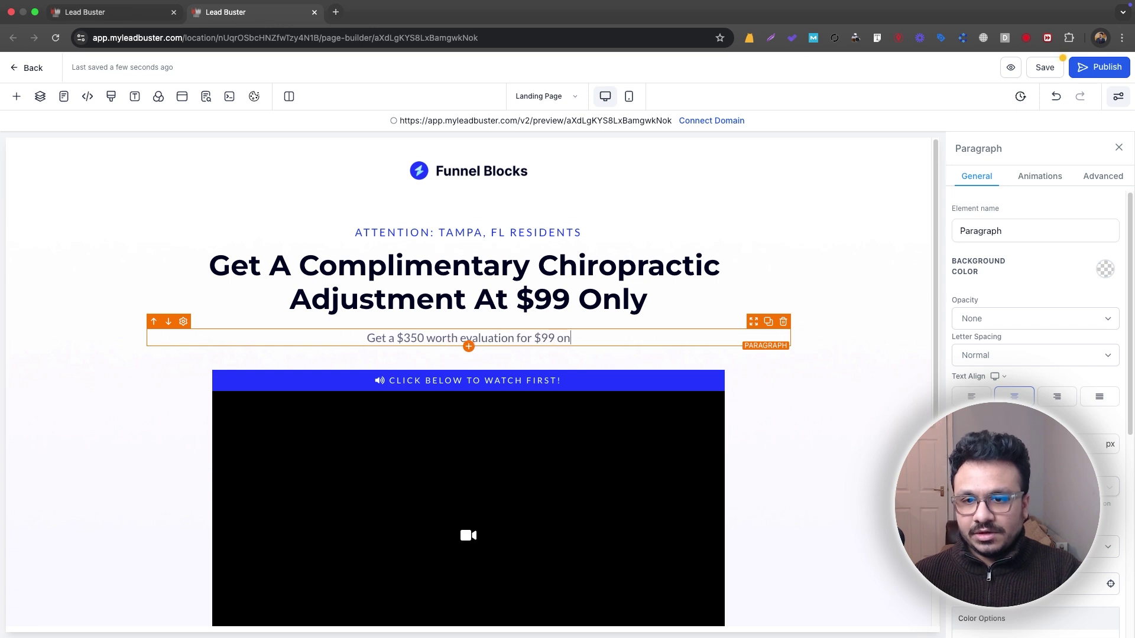
text(ly. Offer Expires)
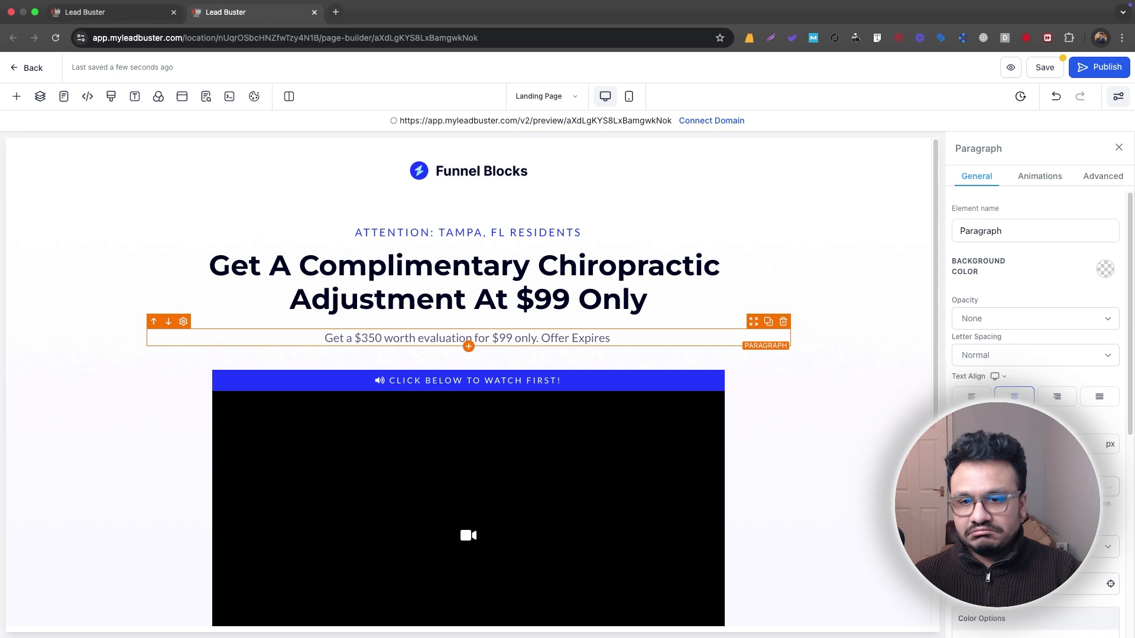
text( Feb)
key(BackSpace)
key(BackSpace)
key(BackSpace)
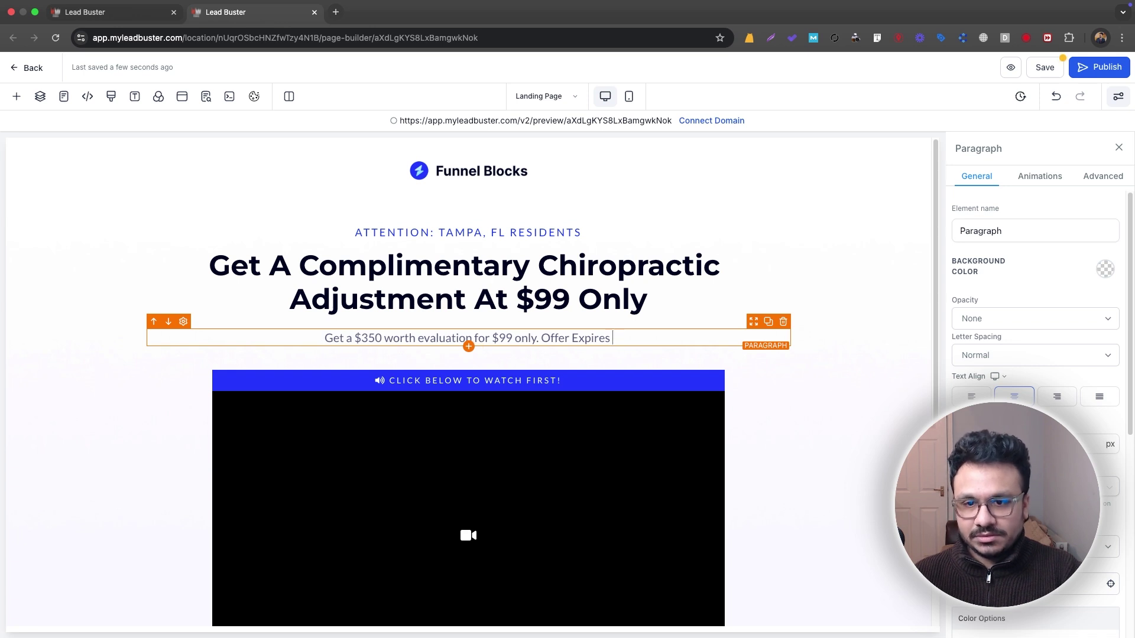
text(Next Wekk)
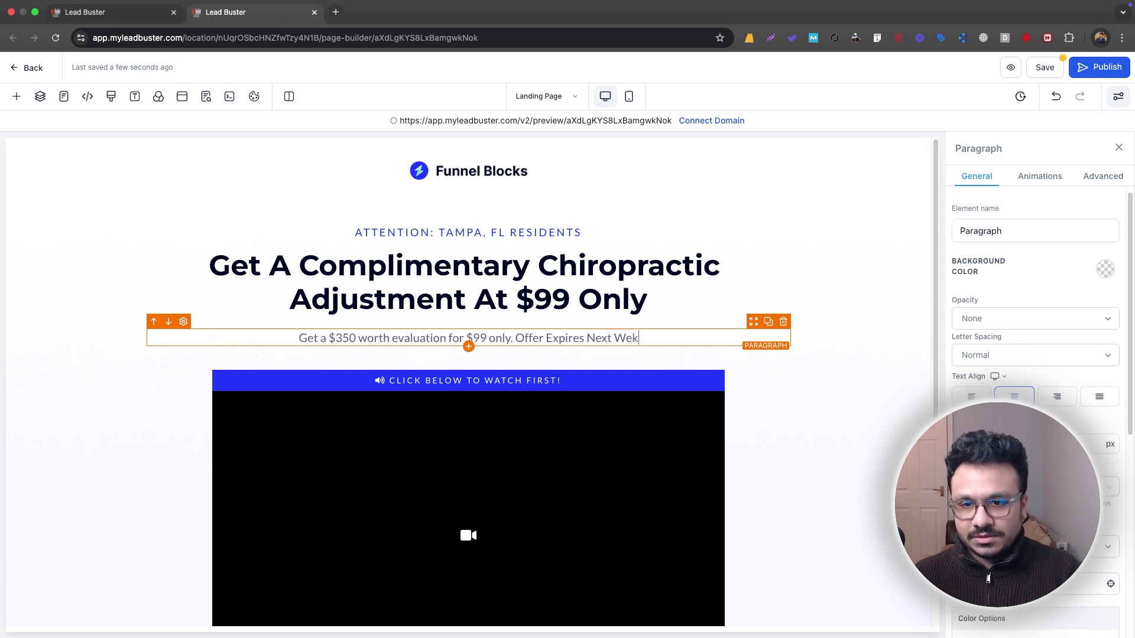
key(BackSpace)
key(BackSpace)
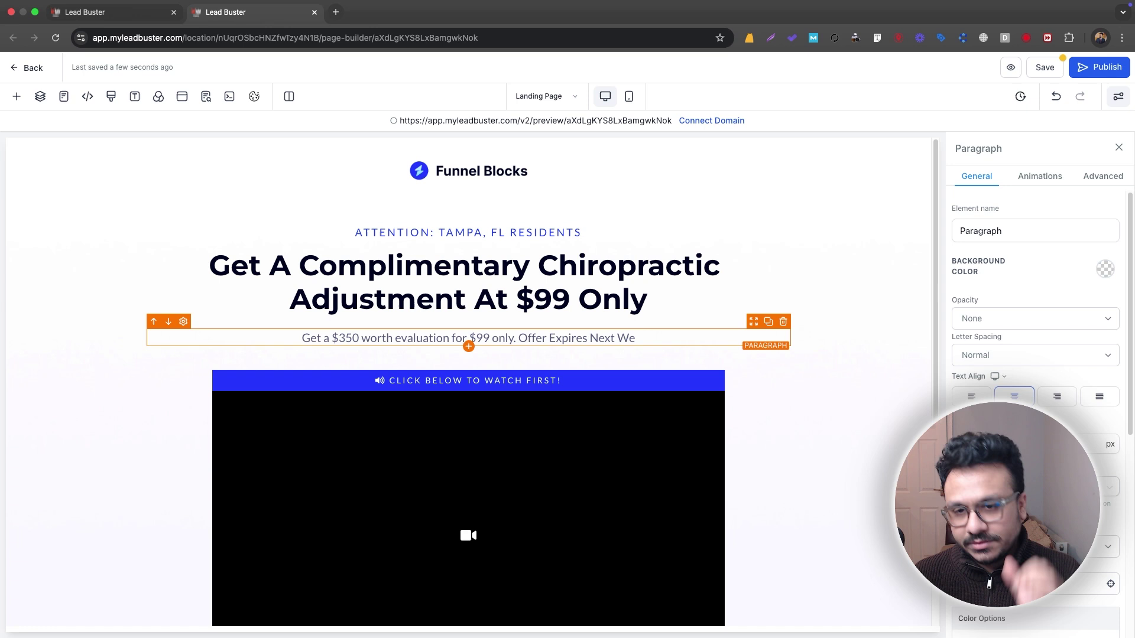
text(ek)
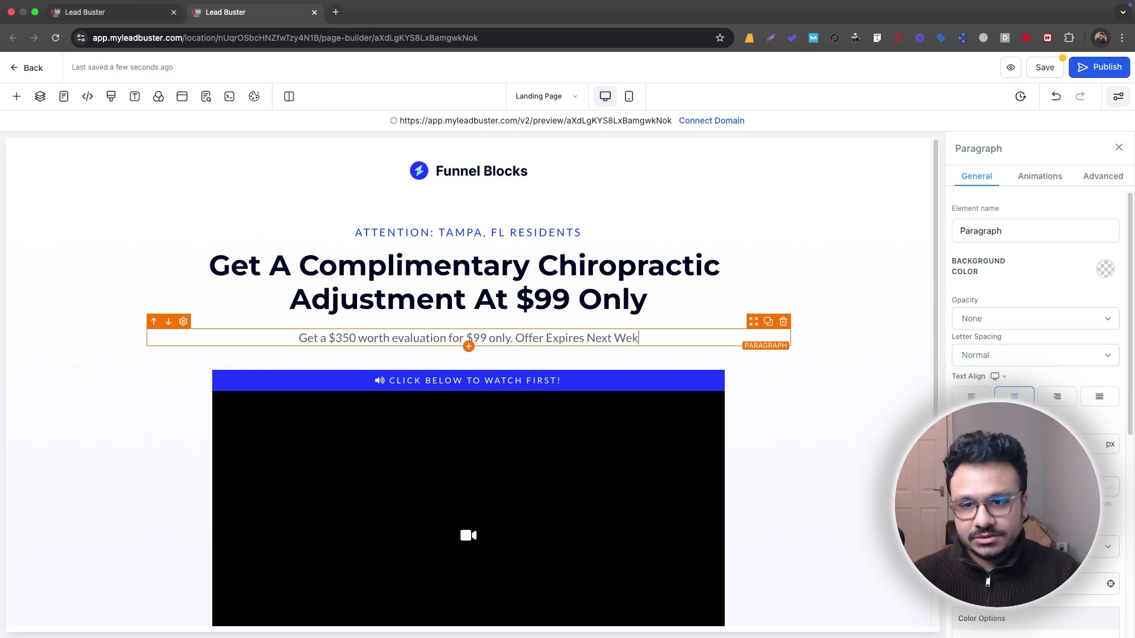
key(BackSpace)
text(ek.)
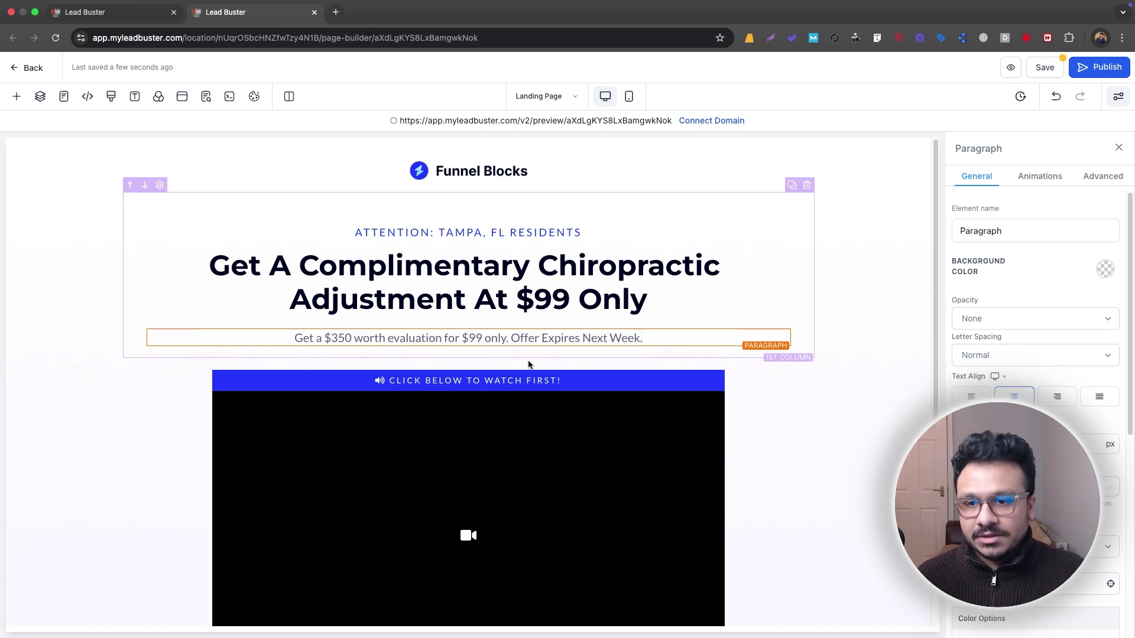
- Relabel the hero's Get Instant Access button to 'BOOK YOUR APPOINTMENT'
scroll(503, 384, down, 1)
click(433, 379)
scroll(432, 378, down, 2)
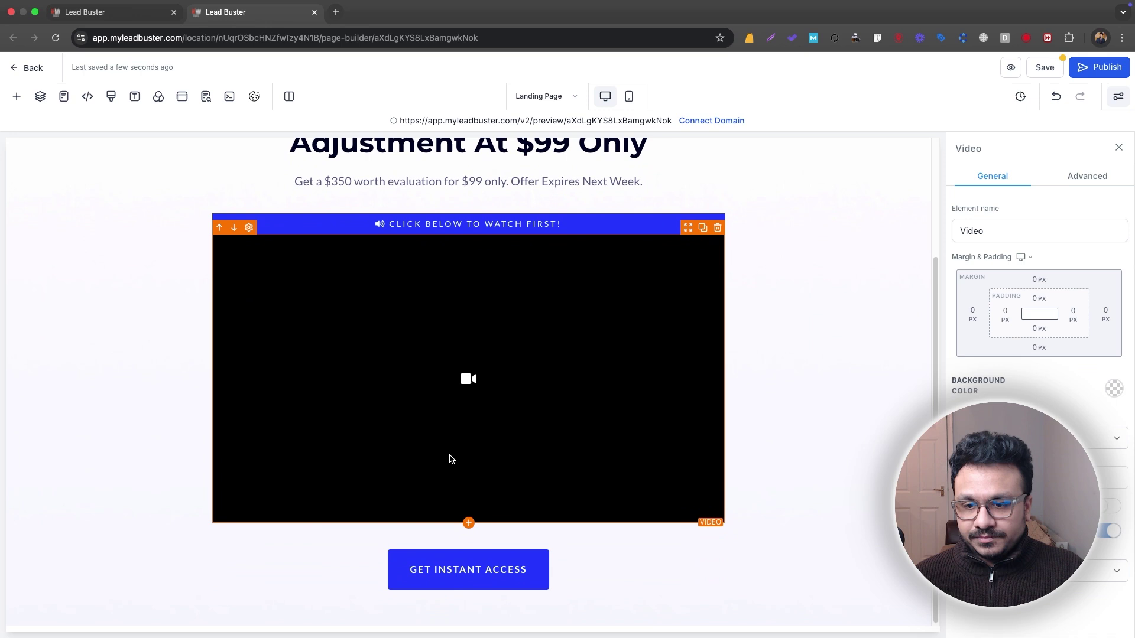
click(547, 553)
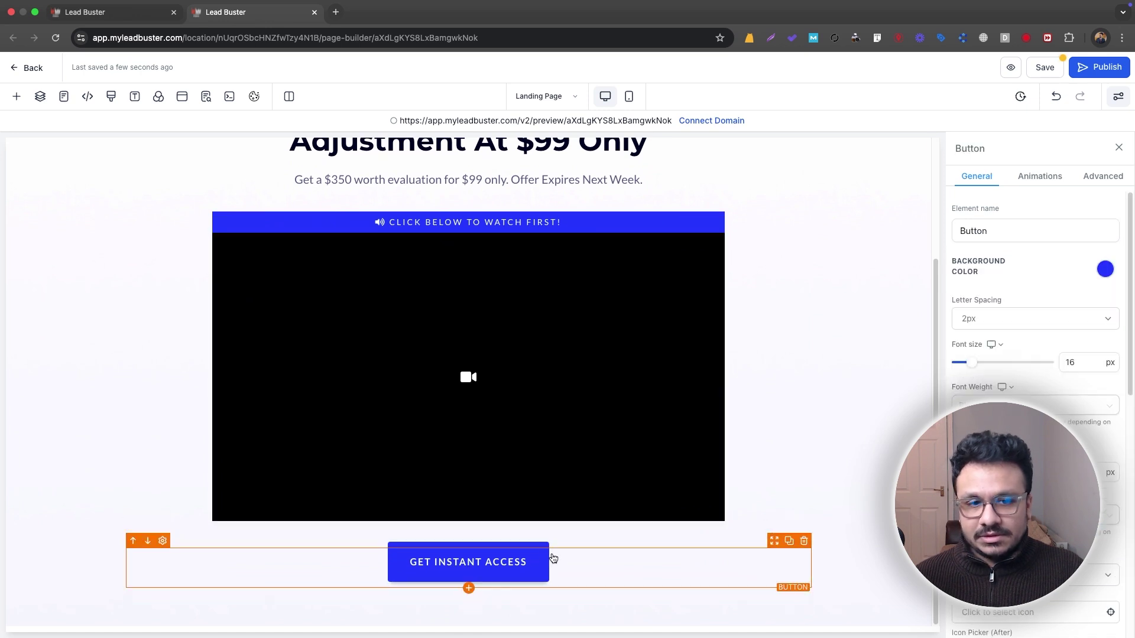
scroll(1037, 325, down, 5)
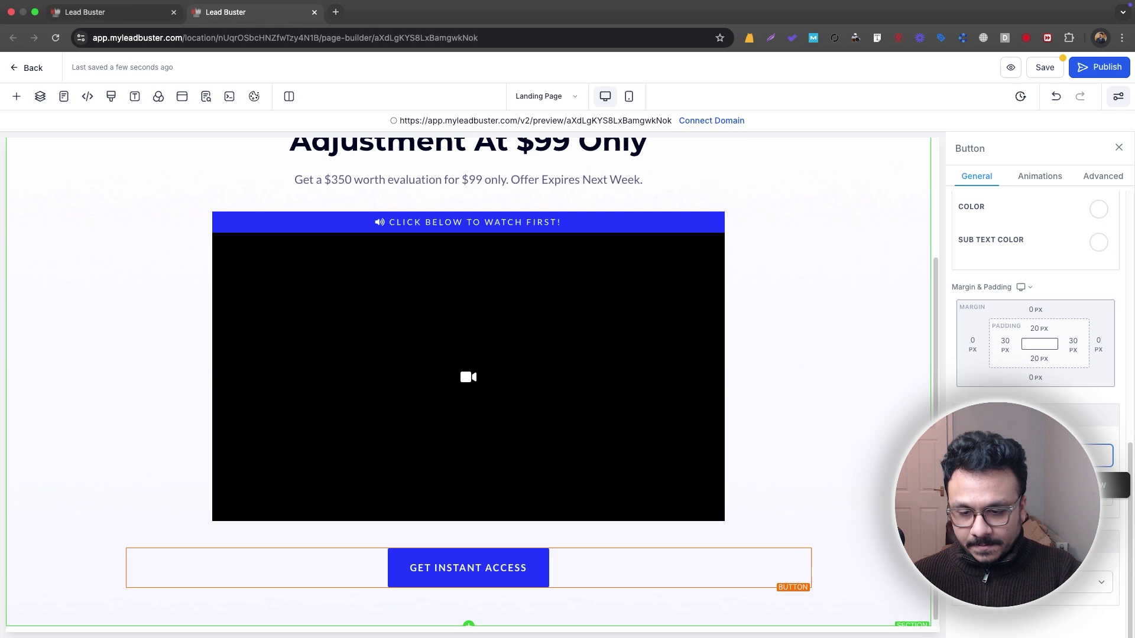
key(ctrl+a)
key(BackSpace)
text(BOOK YO)
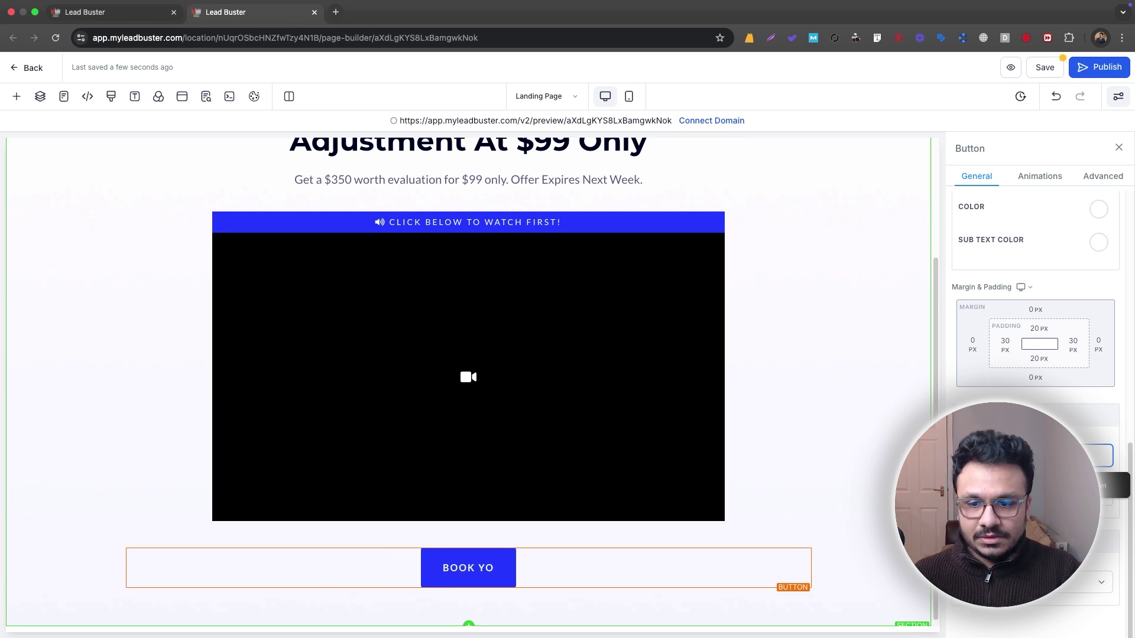
text(UR APPOIN)
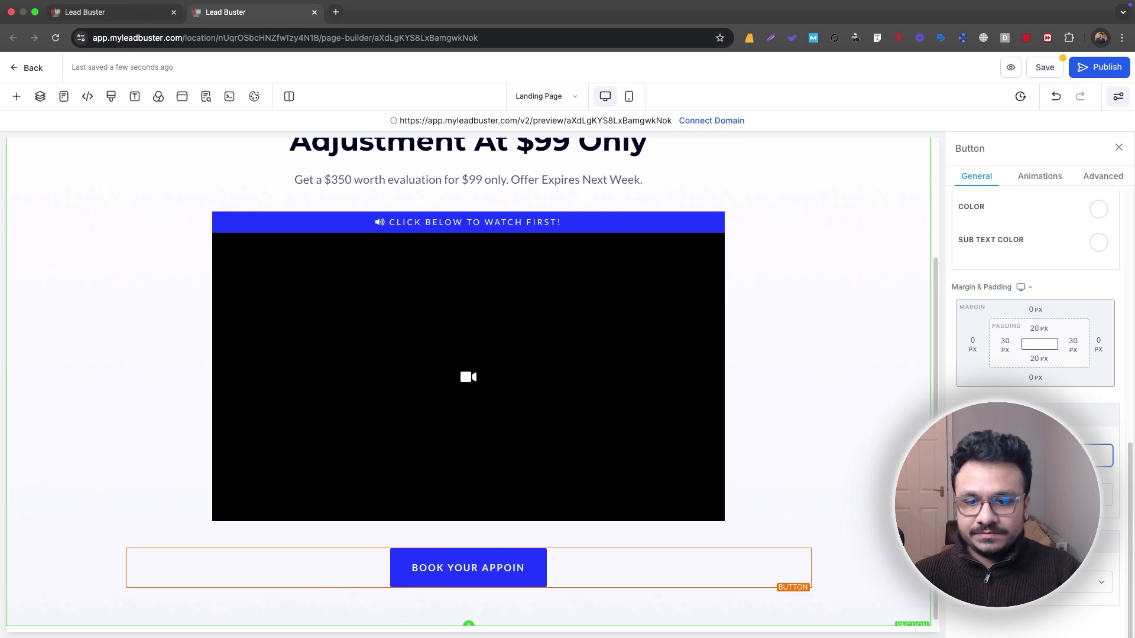
text(TMENT)
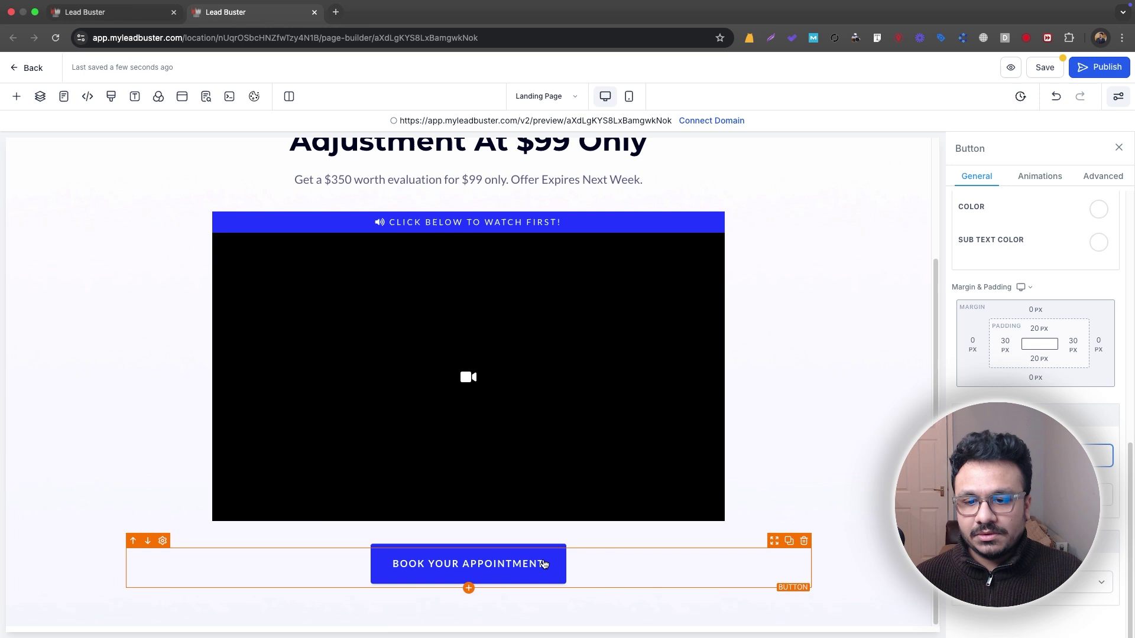
click(467, 622)
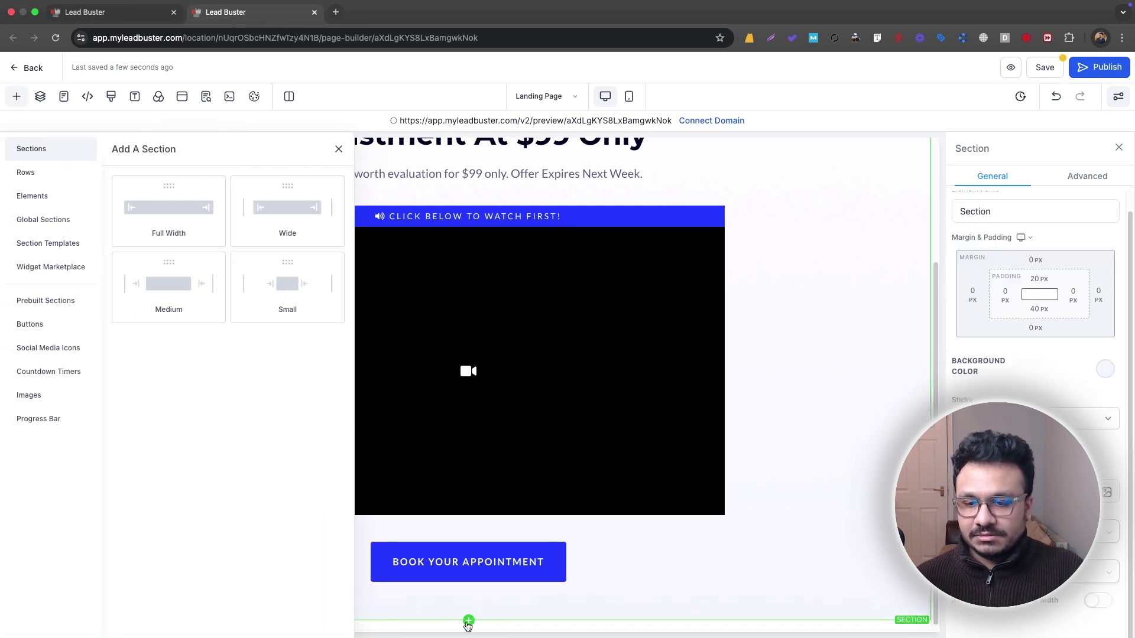
- Insert the light 'Who's This Perfect For' template from Prebuilt Sections > For Who below the appointment button
click(66, 309)
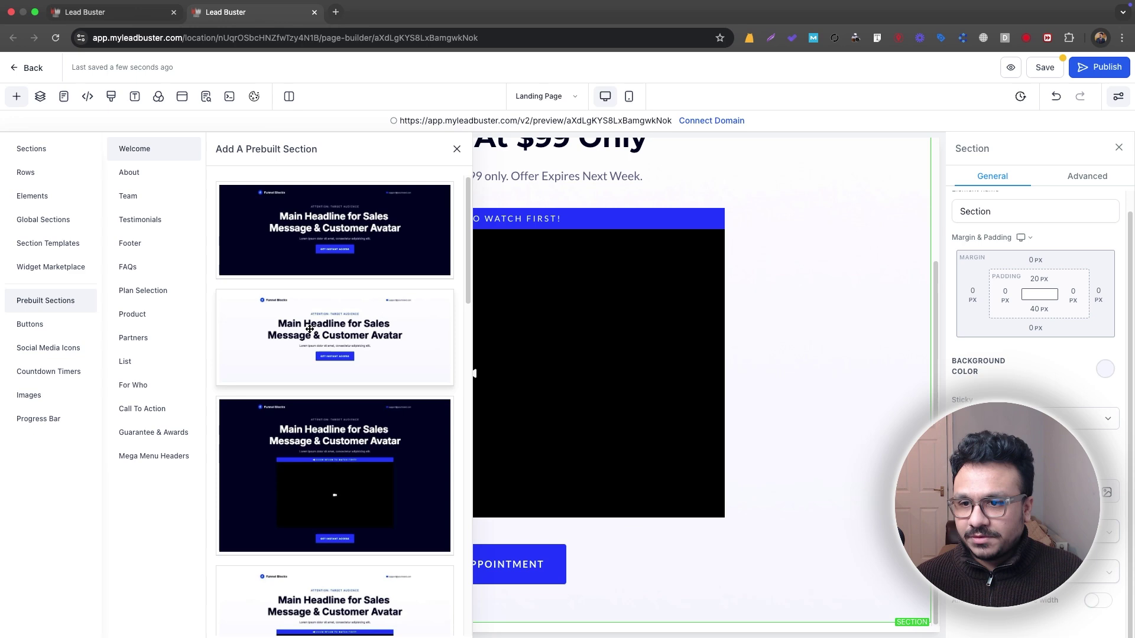
scroll(310, 329, down, 15)
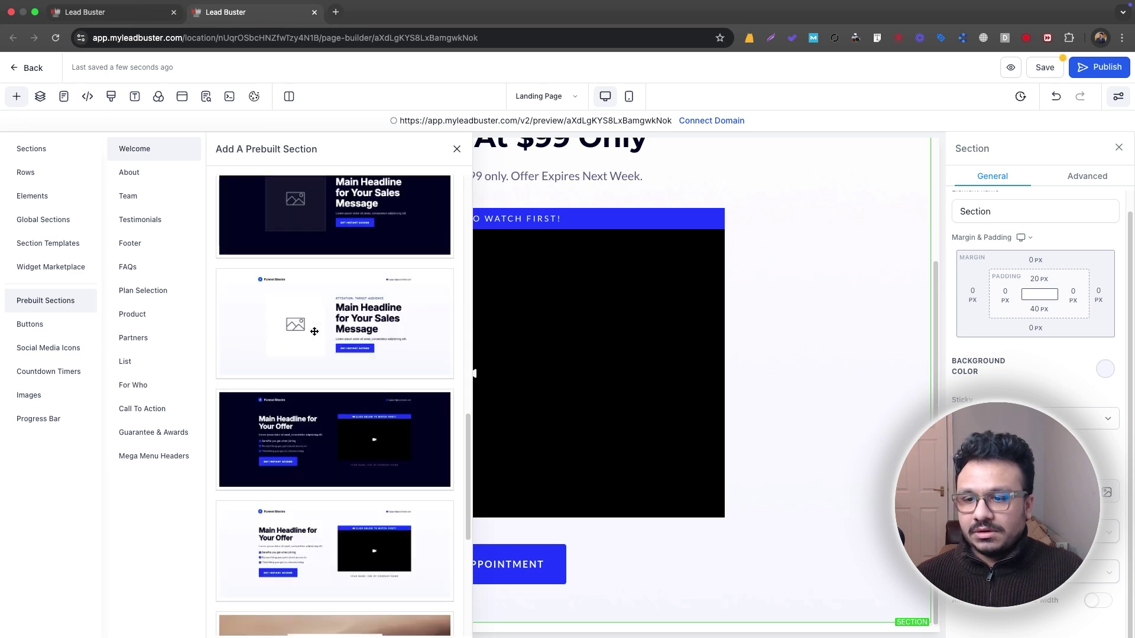
scroll(295, 307, up, 5)
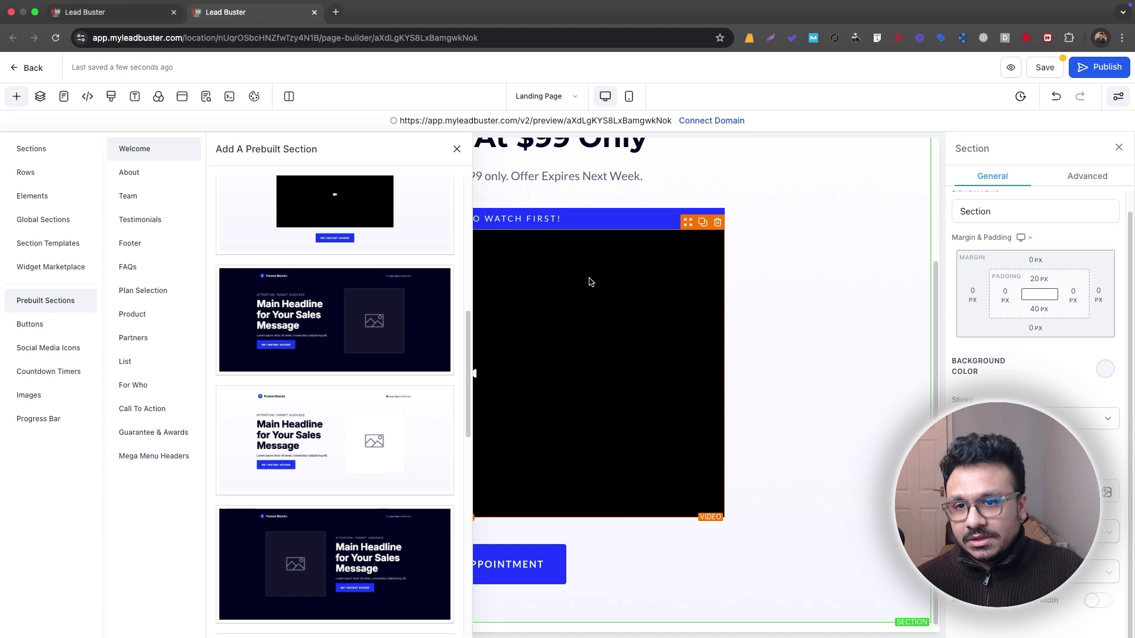
scroll(589, 282, up, 3)
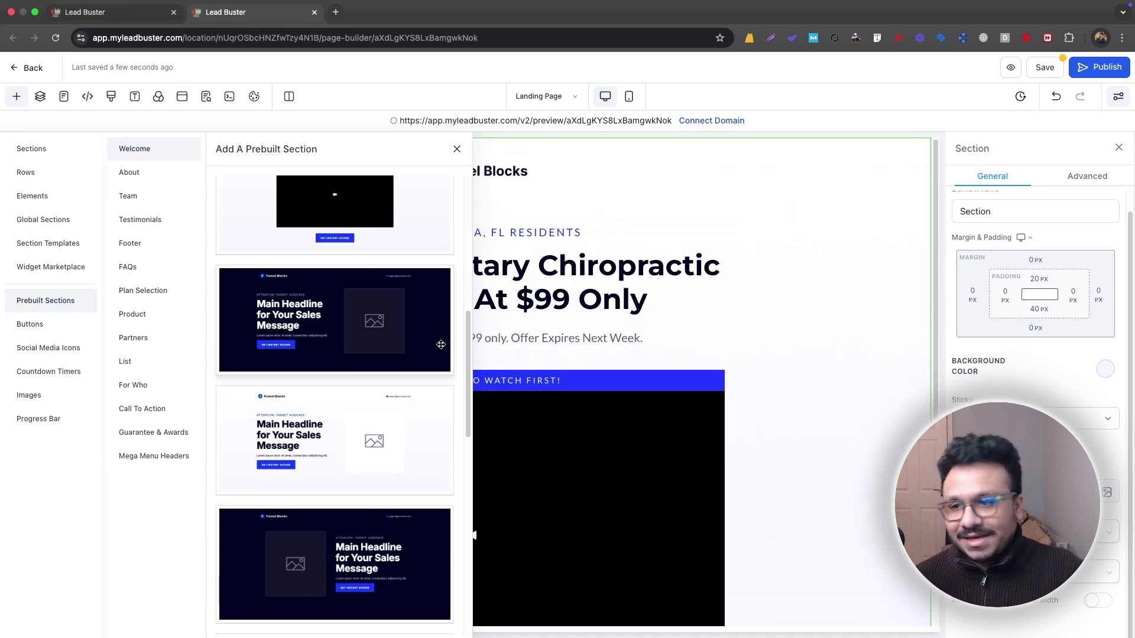
click(142, 390)
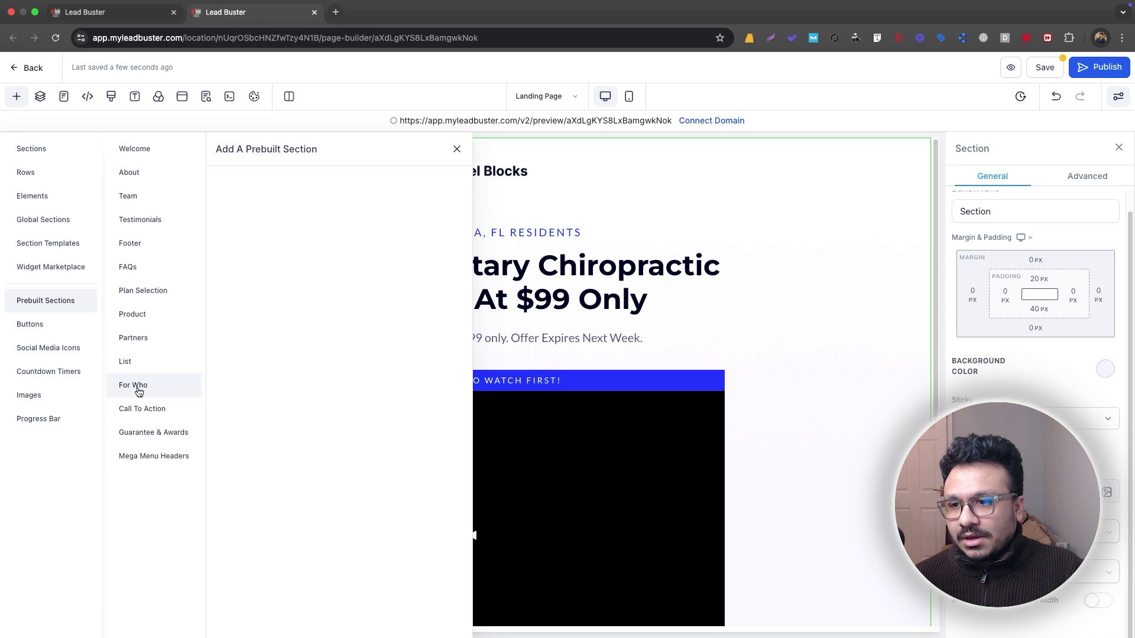
scroll(762, 327, down, 3)
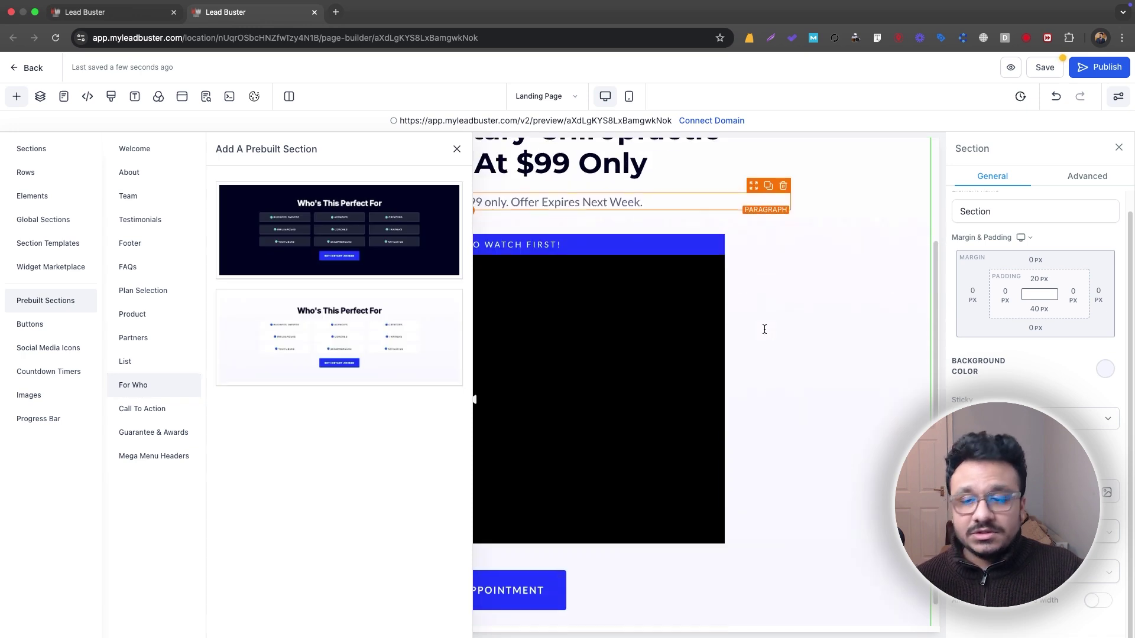
drag(384, 373, 760, 563)
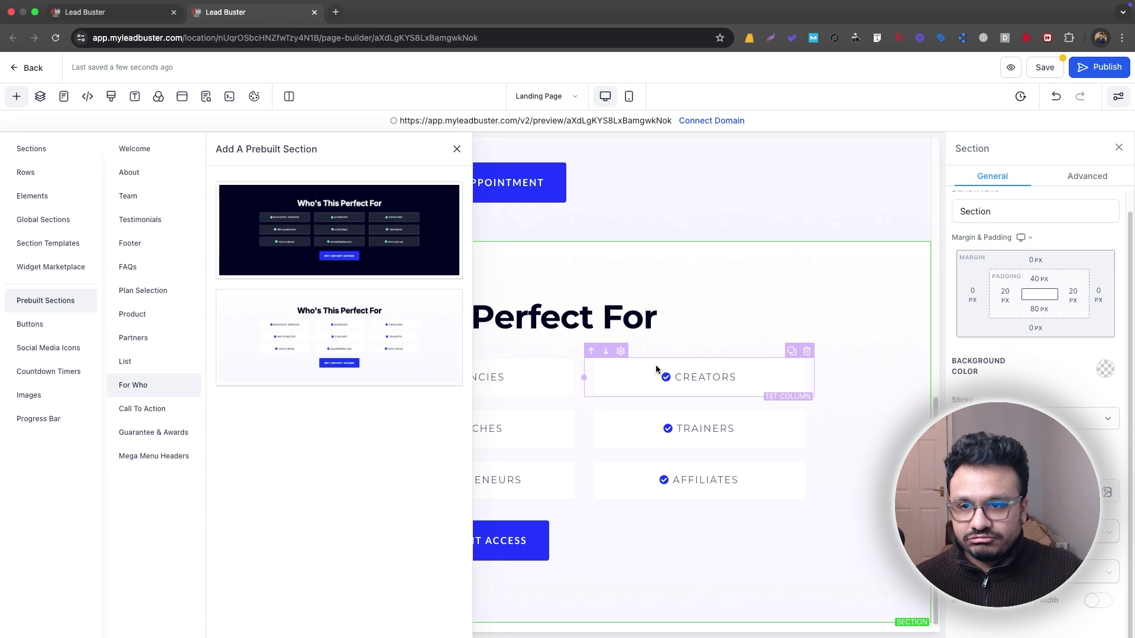
- Set the audience section headline's font size to 56 px
click(458, 150)
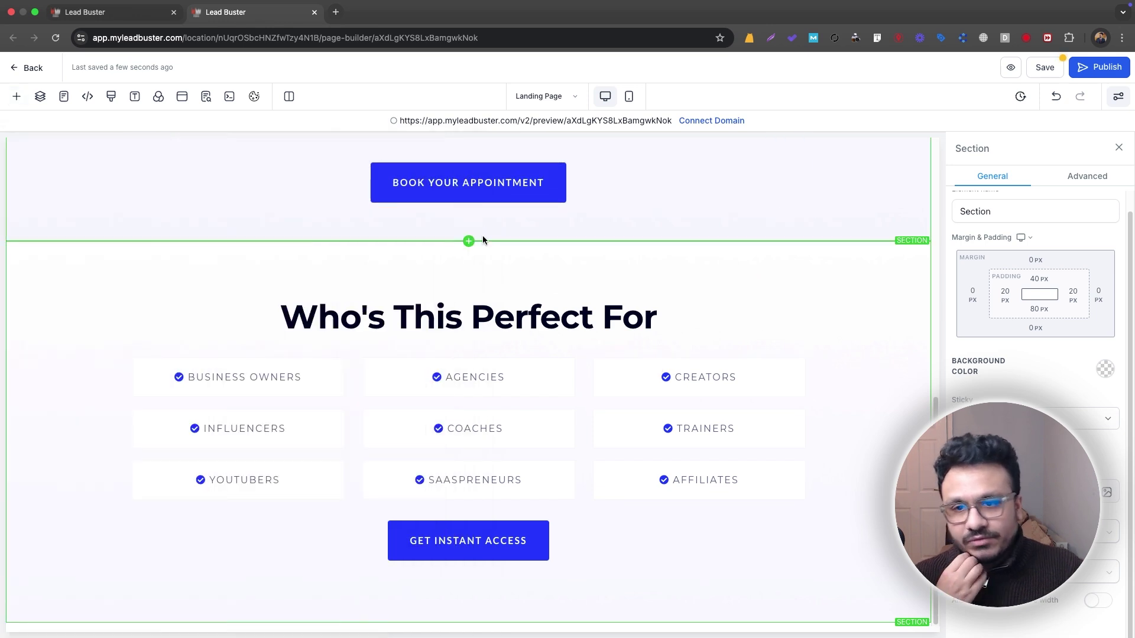
click(422, 304)
double_click(422, 304)
click(566, 283)
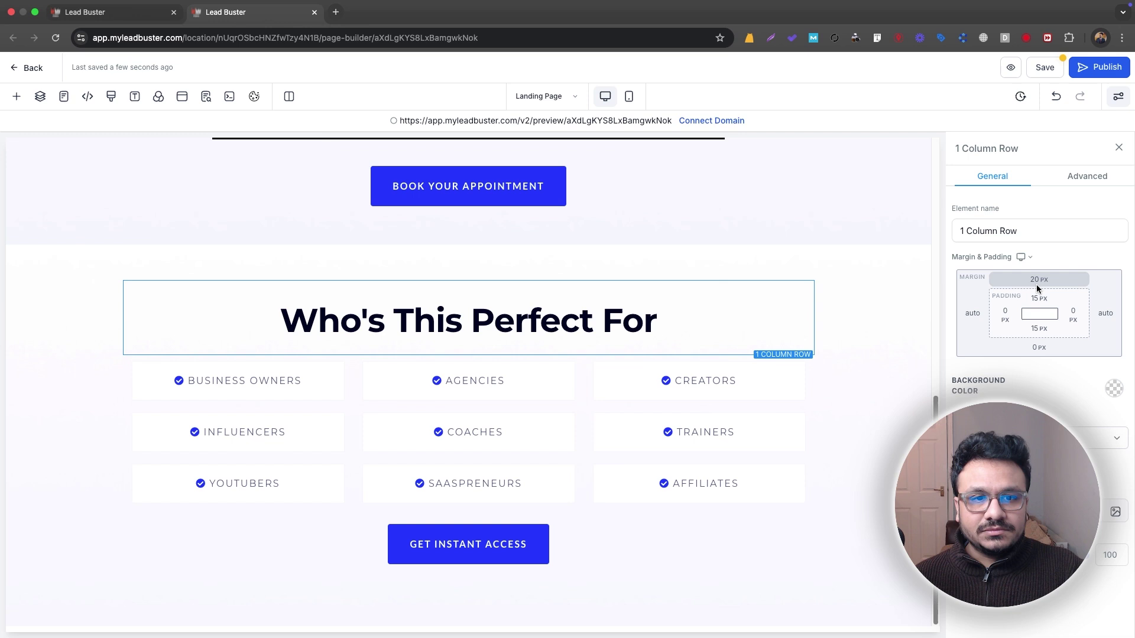
triple_click(588, 313)
click(1095, 444)
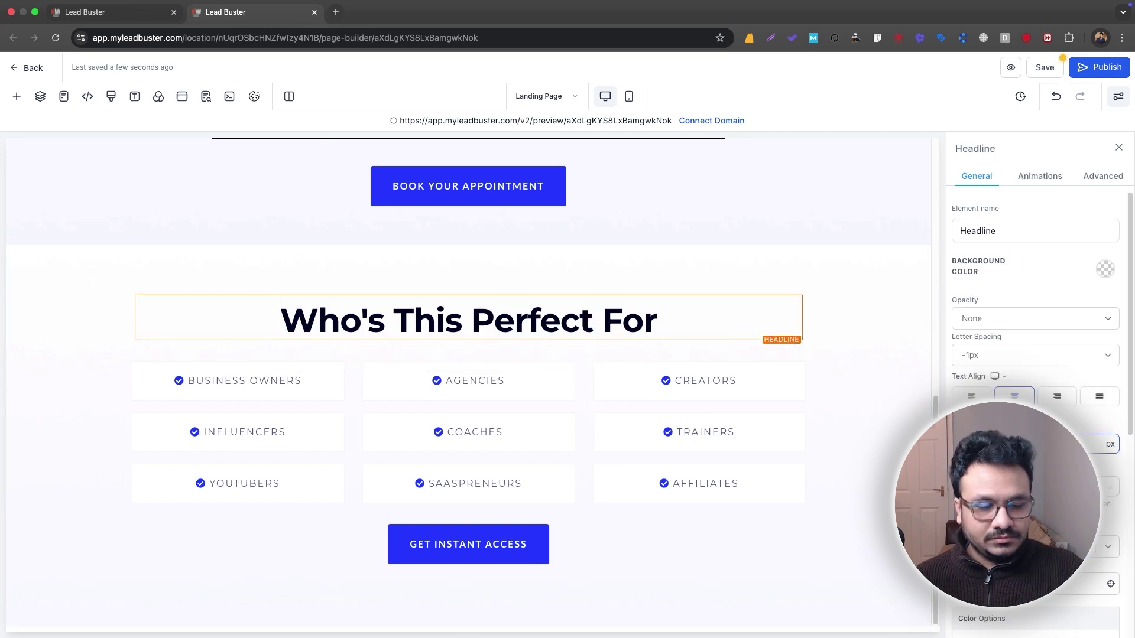
text(56)
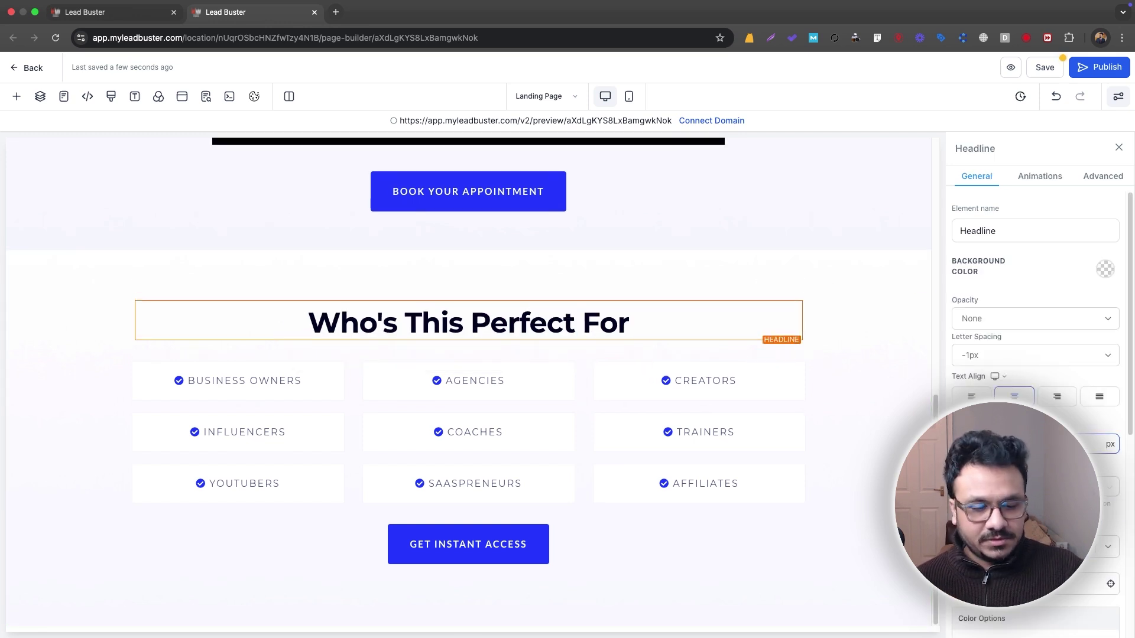
- Retype the headline as 'Who Is This Perfect For'
triple_click(474, 325)
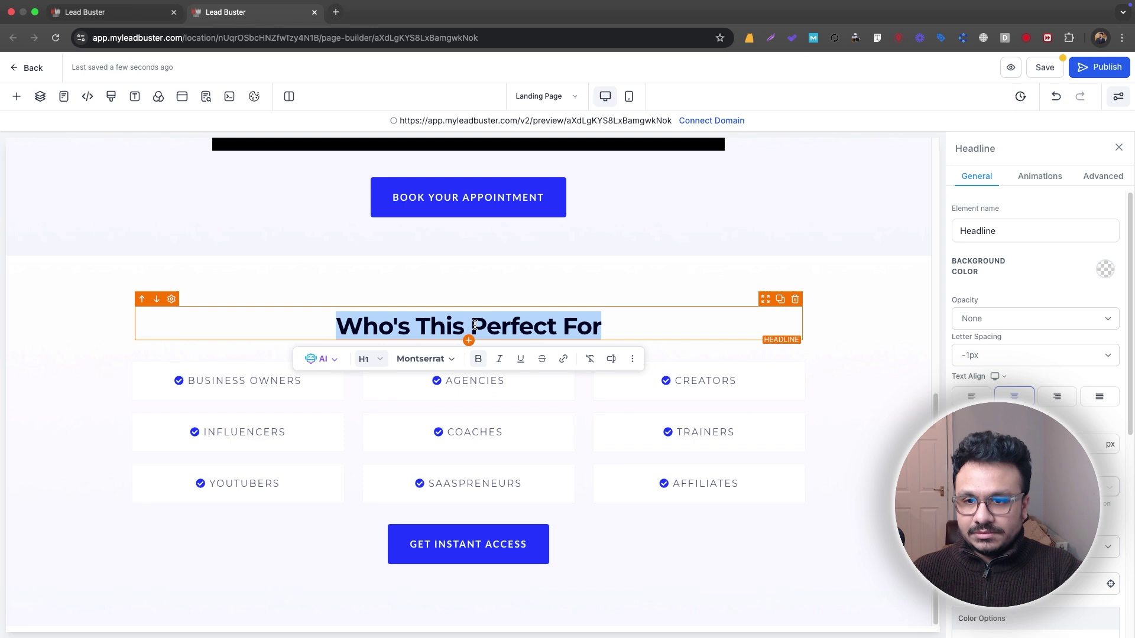
text(Why)
key(BackSpace)
key(BackSpace)
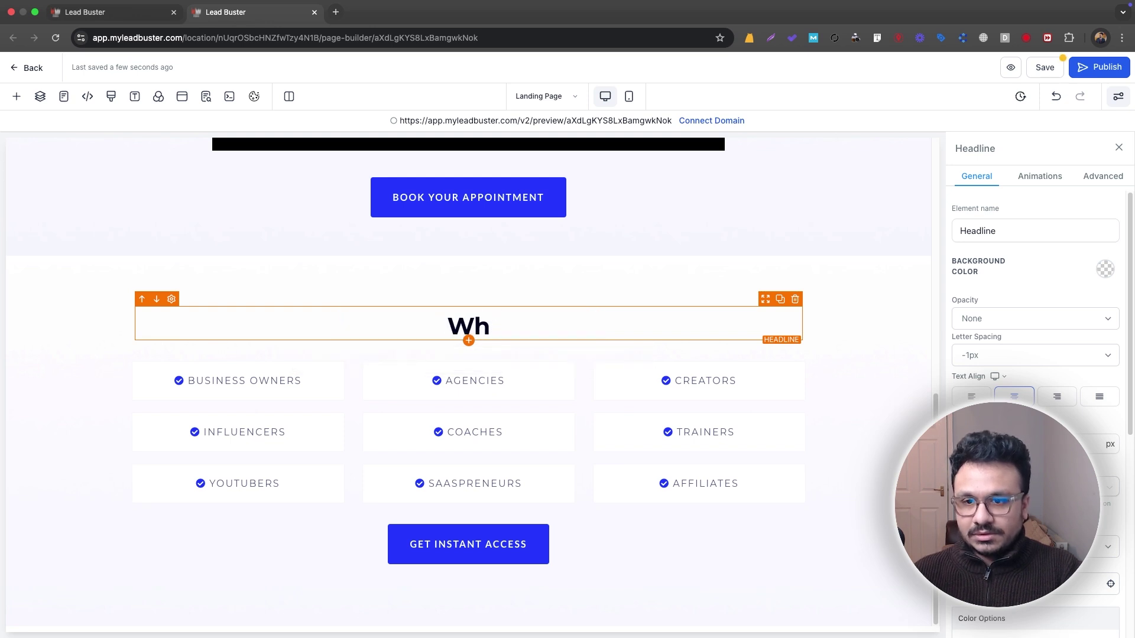
text(o Is Th)
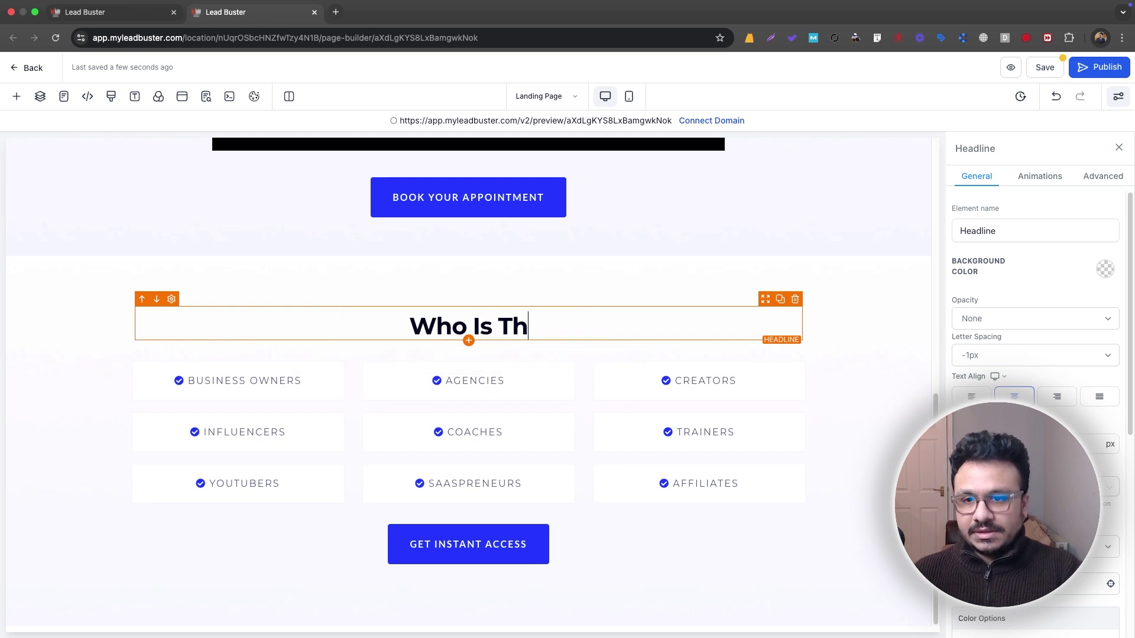
text(is Perfect )
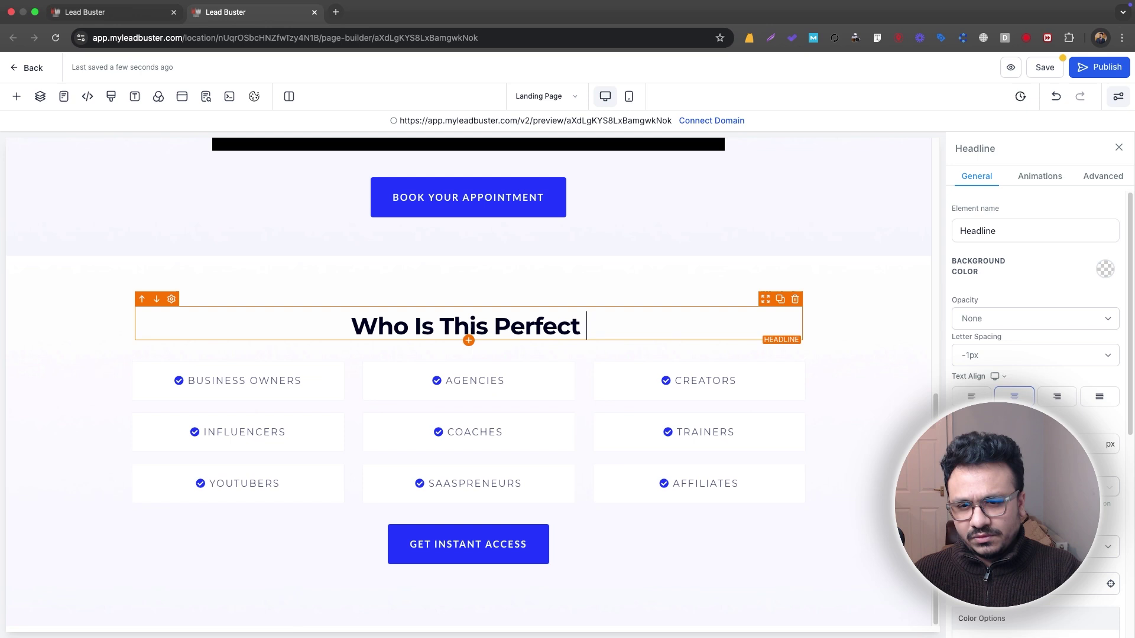
text(For)
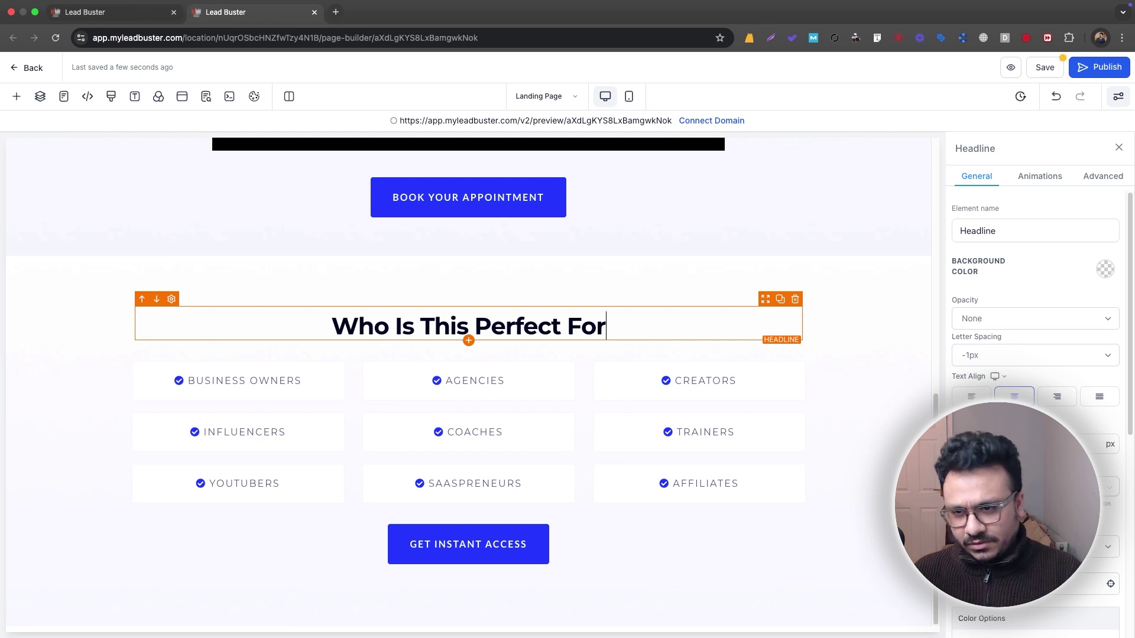
- Rename the first four audience items to Busy Office People, Housewives, Gym Geeks and People Over 40
double_click(266, 381)
triple_click(267, 382)
text(BUSY)
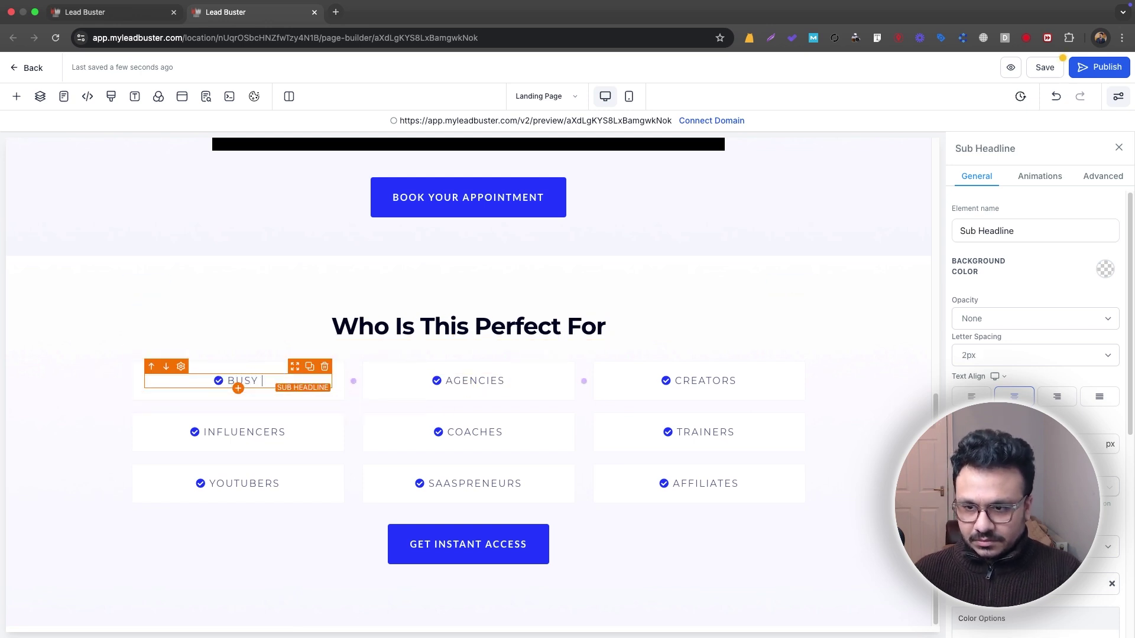
text( OFFEICE PEOPLE)
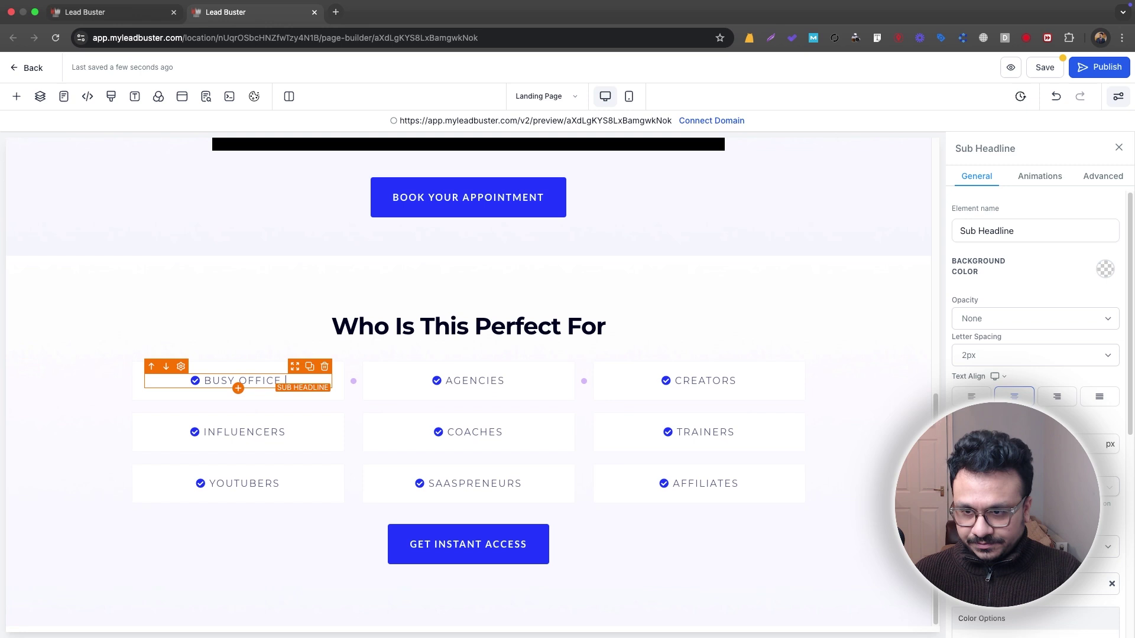
double_click(487, 382)
text(HOUSEWI)
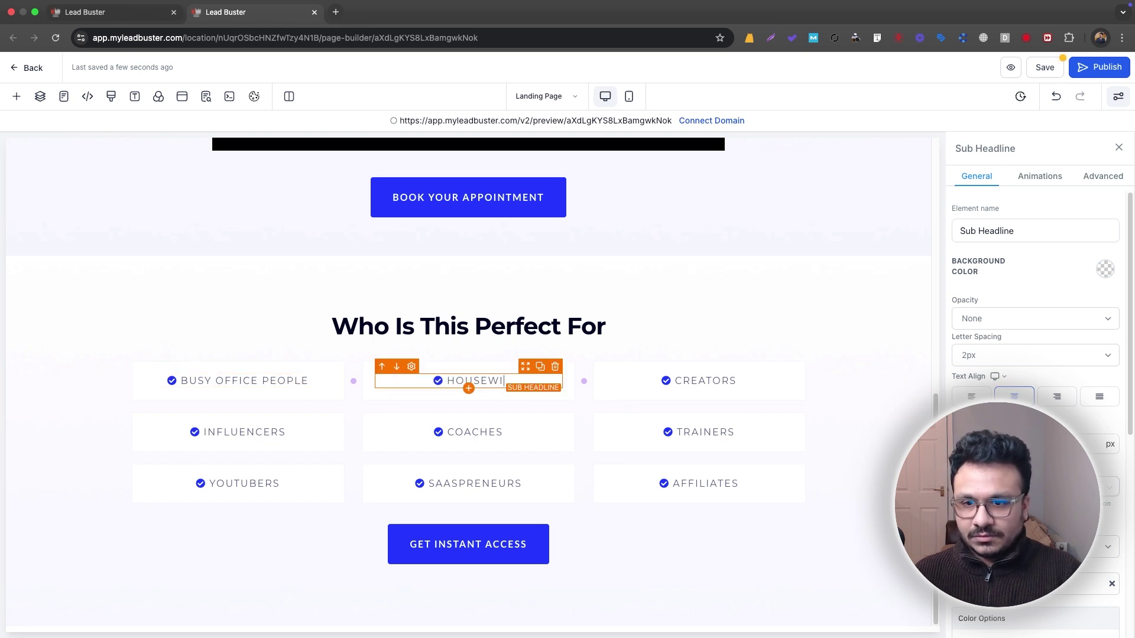
text(VES)
double_click(725, 384)
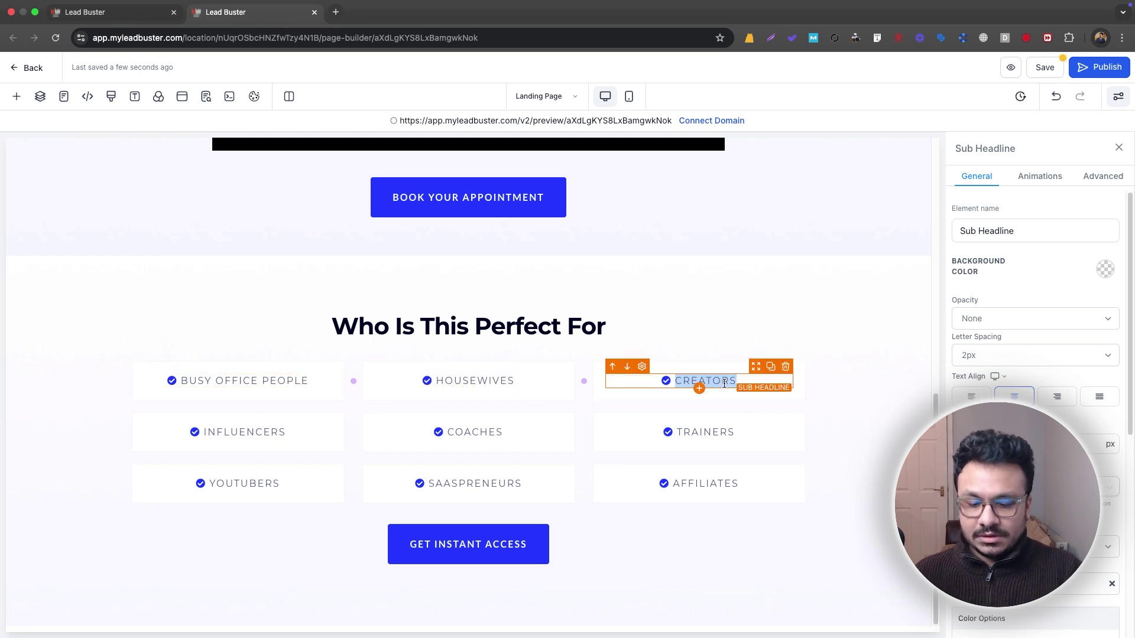
text(GYM GEEKS)
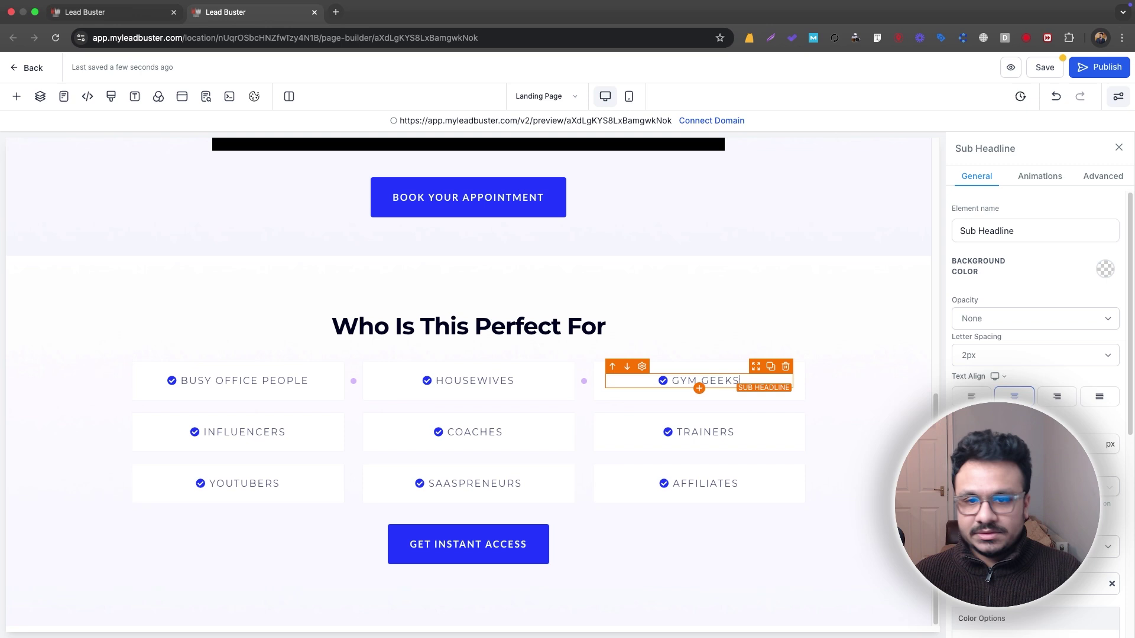
double_click(244, 432)
text(PEOPLE OVER 40+)
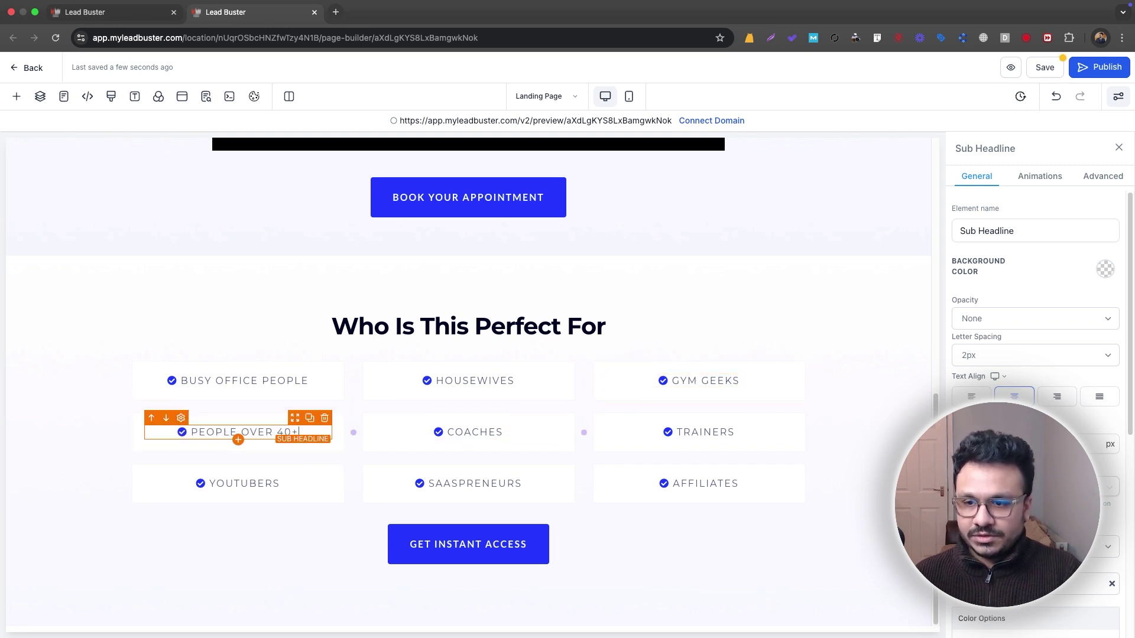
key(BackSpace)
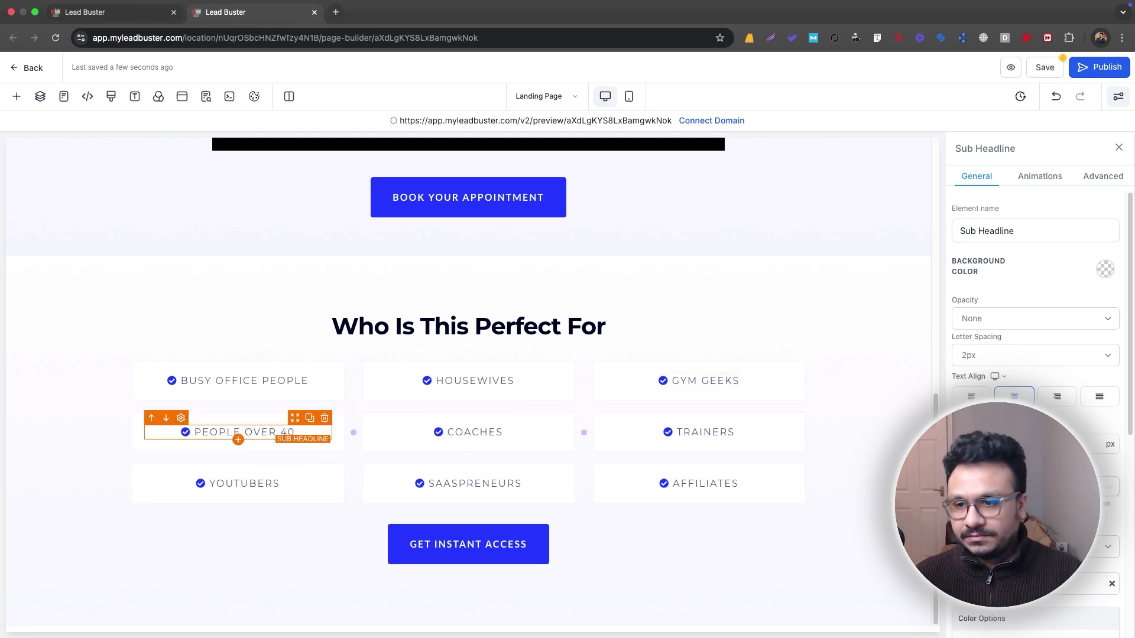
- Delete the bottom row of audience items from the list
double_click(493, 433)
scroll(493, 433, up, 7)
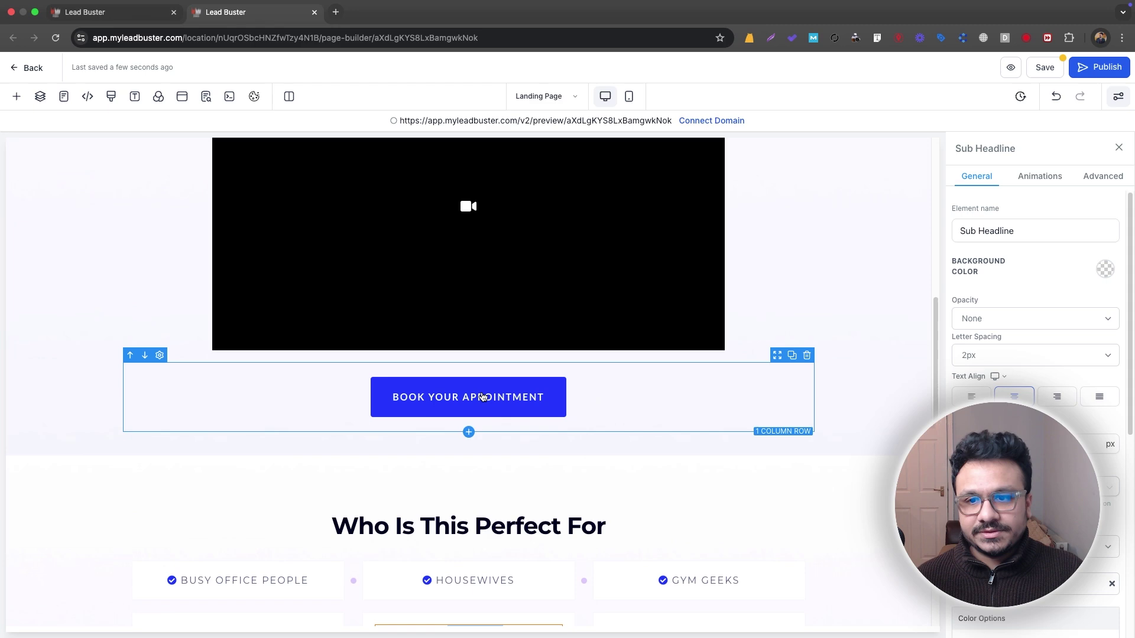
scroll(468, 443, down, 6)
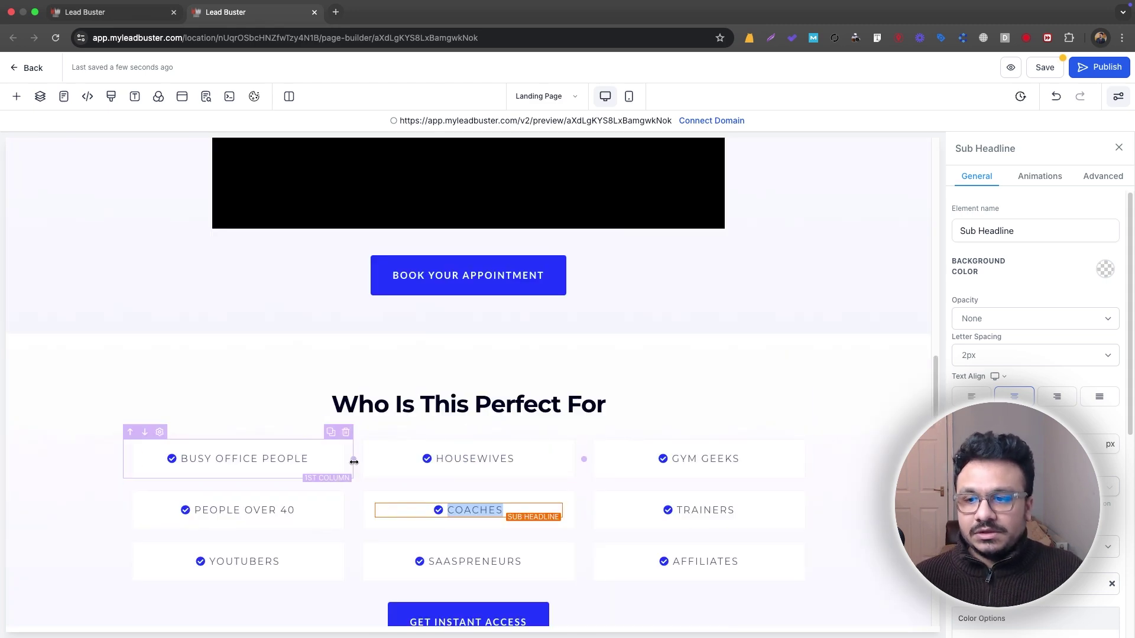
click(306, 458)
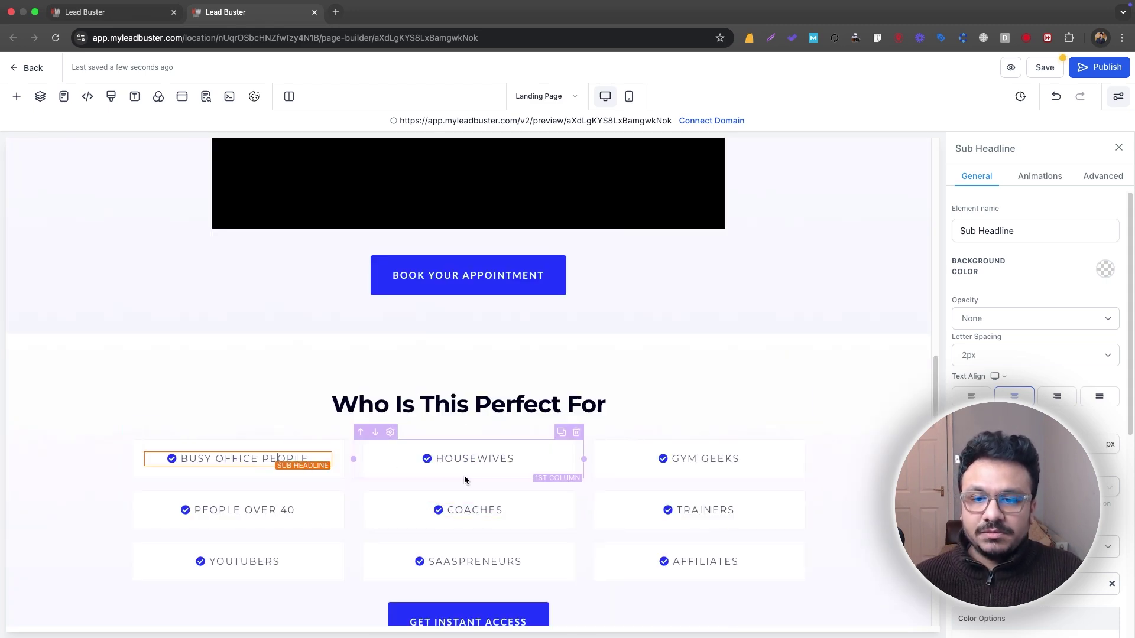
scroll(462, 444, up, 2)
scroll(463, 446, down, 3)
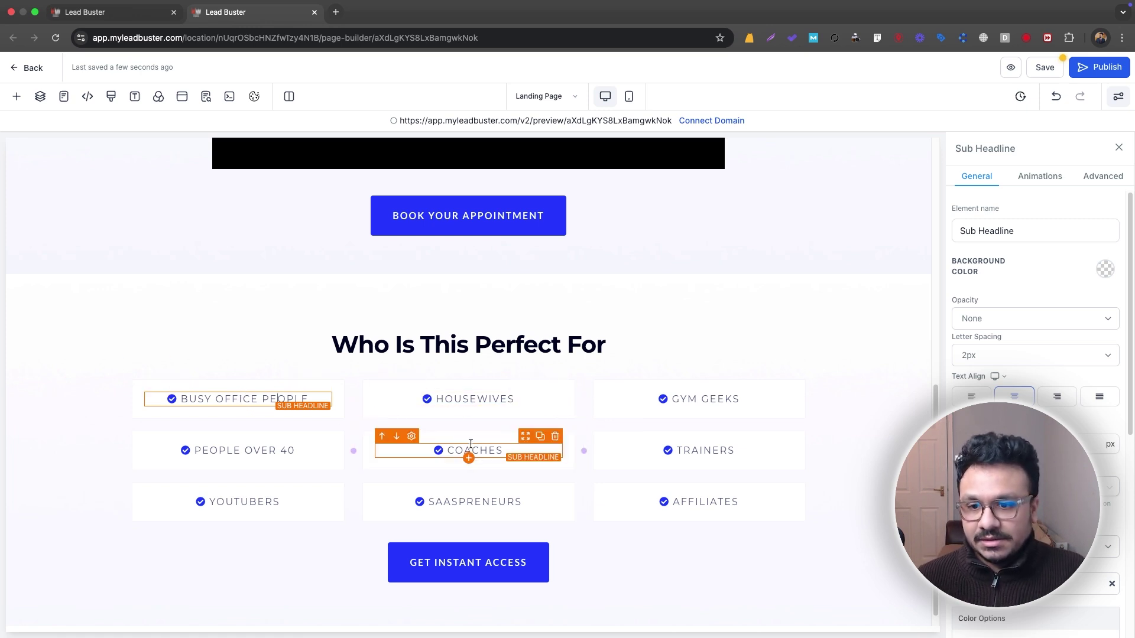
click(807, 472)
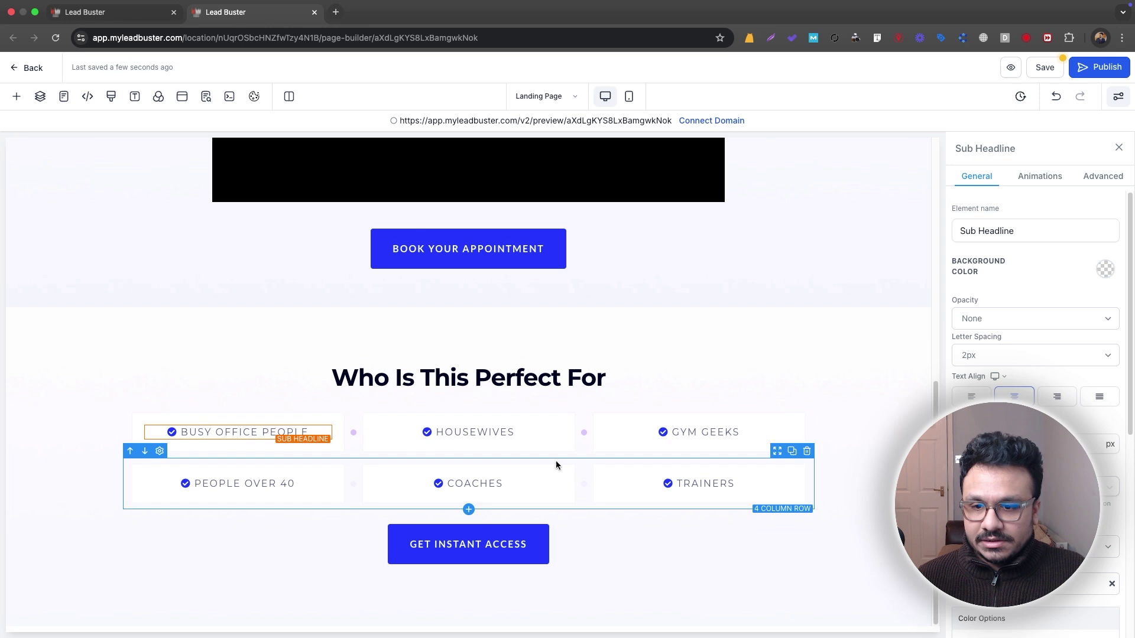
- Change the last two items to 'People With Backpain' and 'People With Injuries'
double_click(729, 483)
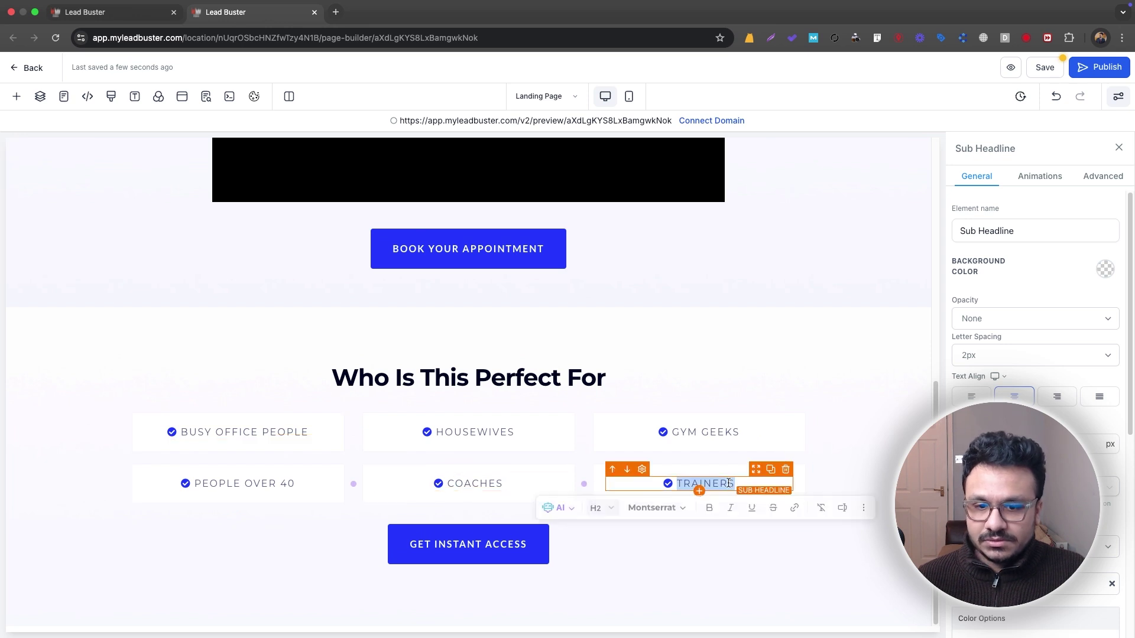
double_click(475, 484)
text(PEOPLE WITH BACKPAIN)
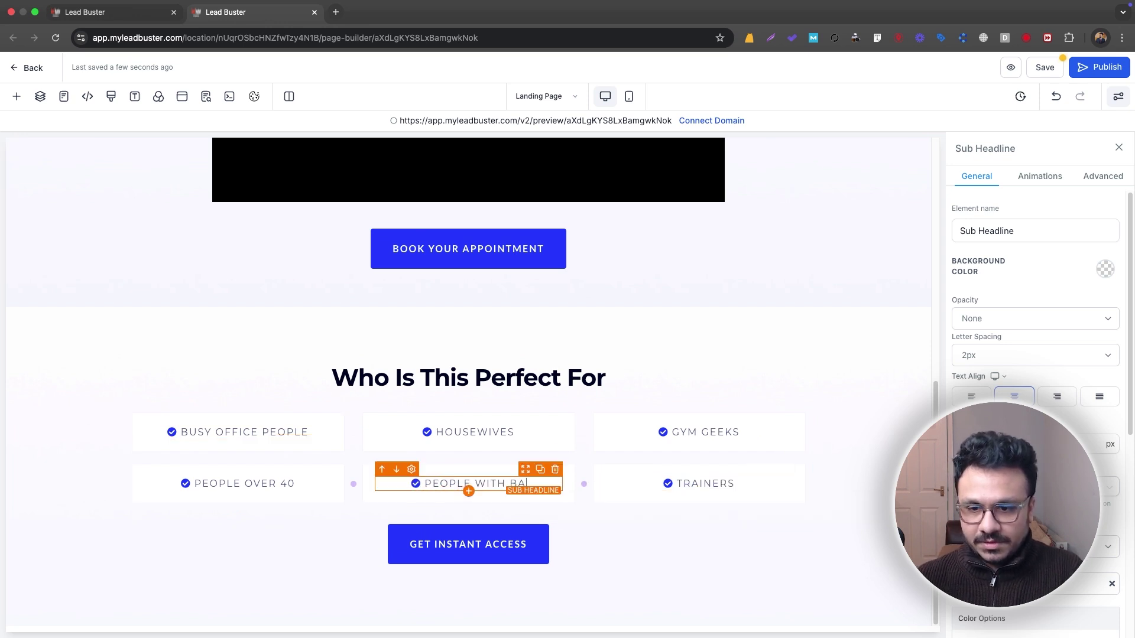
double_click(705, 483)
text(PEOPLE WIT)
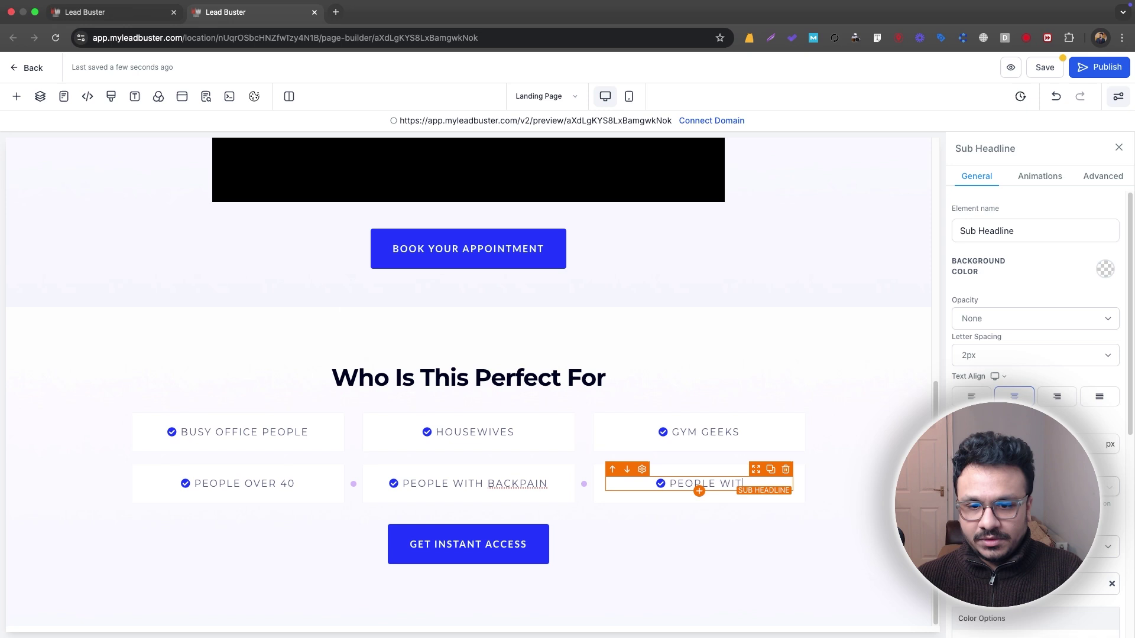
text(H INJURIES)
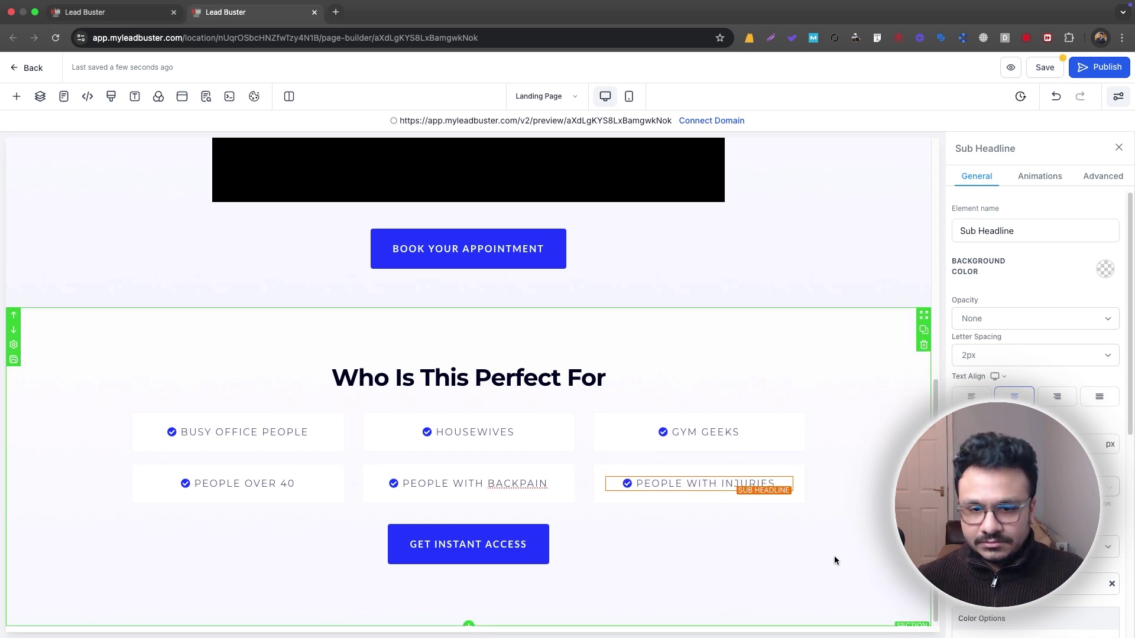
click(851, 508)
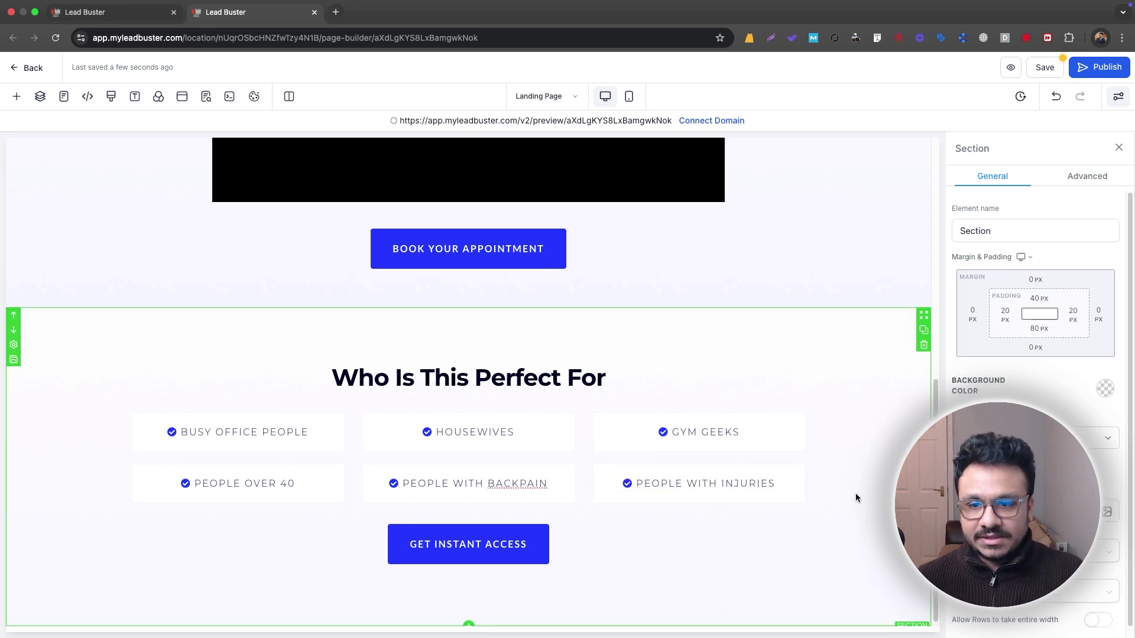
click(518, 480)
click(786, 413)
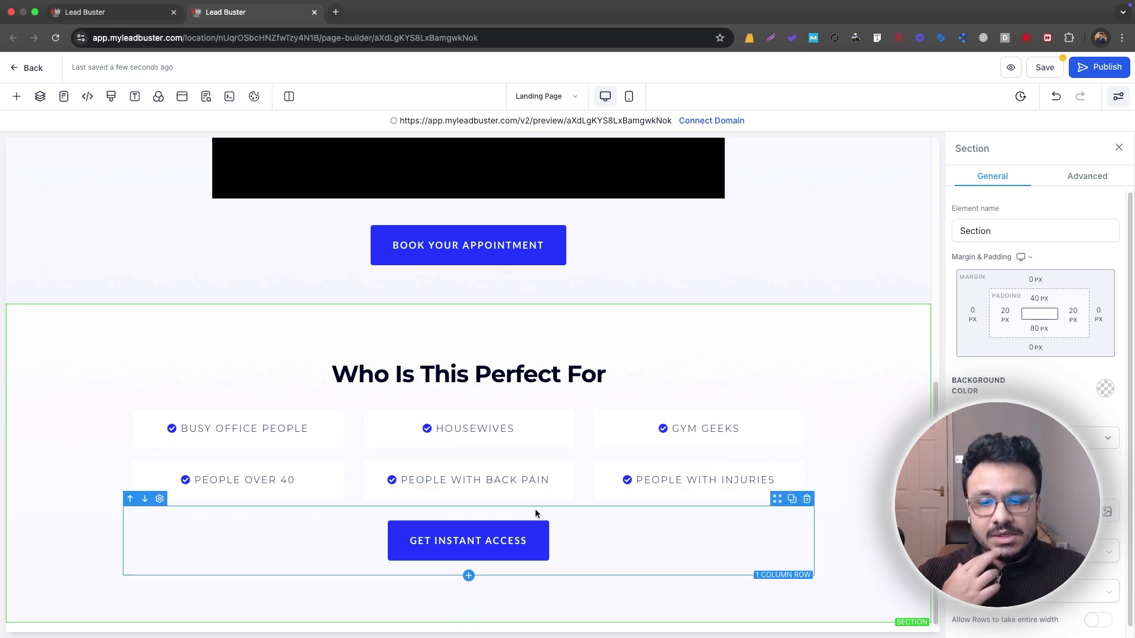
- Add the light 'Does this sound familiar?' template from Prebuilt Sections > List below the booking section
click(469, 623)
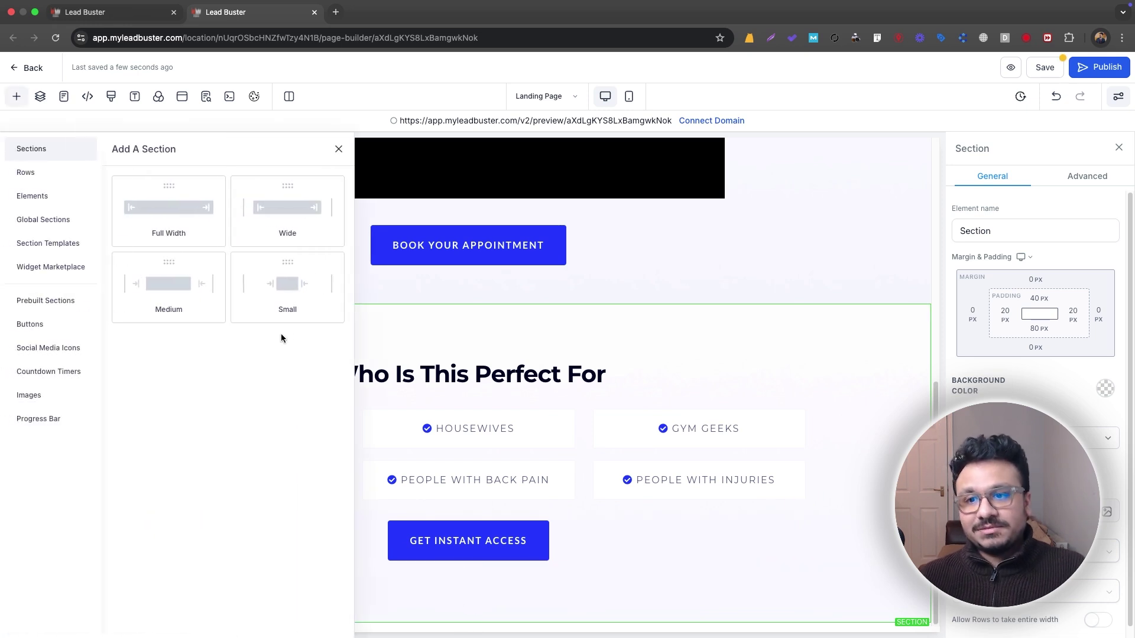
click(831, 238)
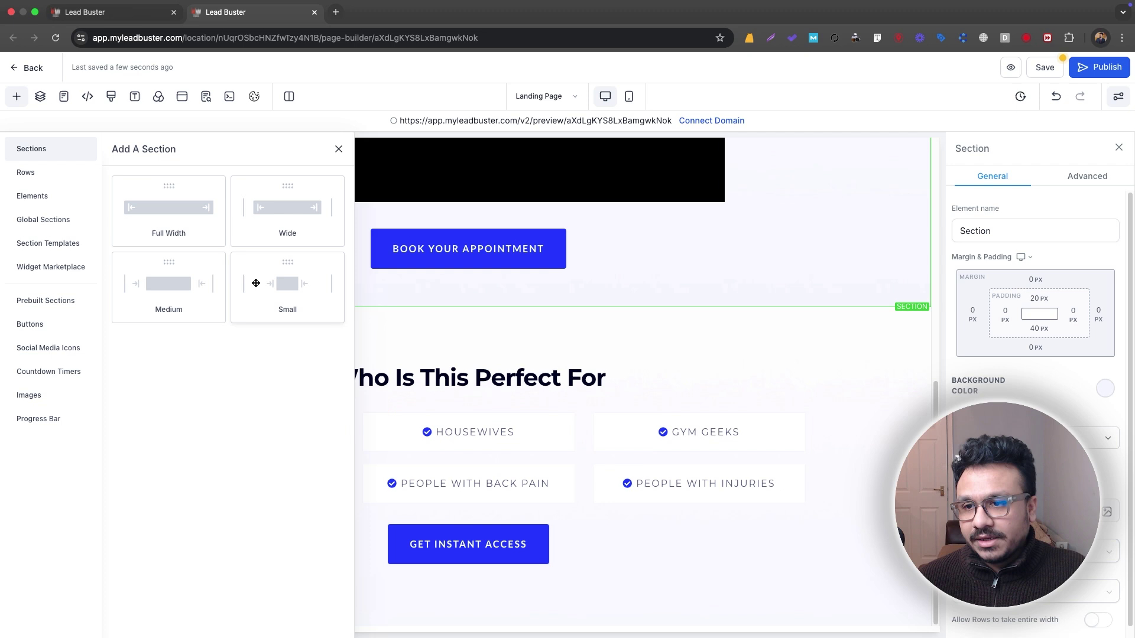
click(47, 299)
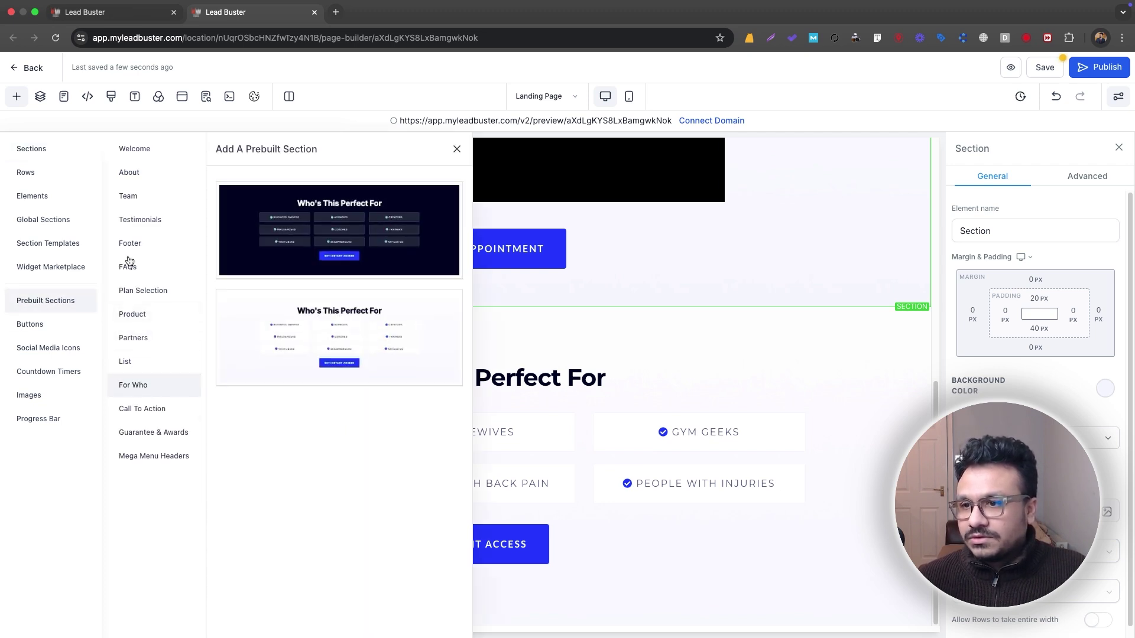
click(140, 281)
click(136, 268)
click(134, 249)
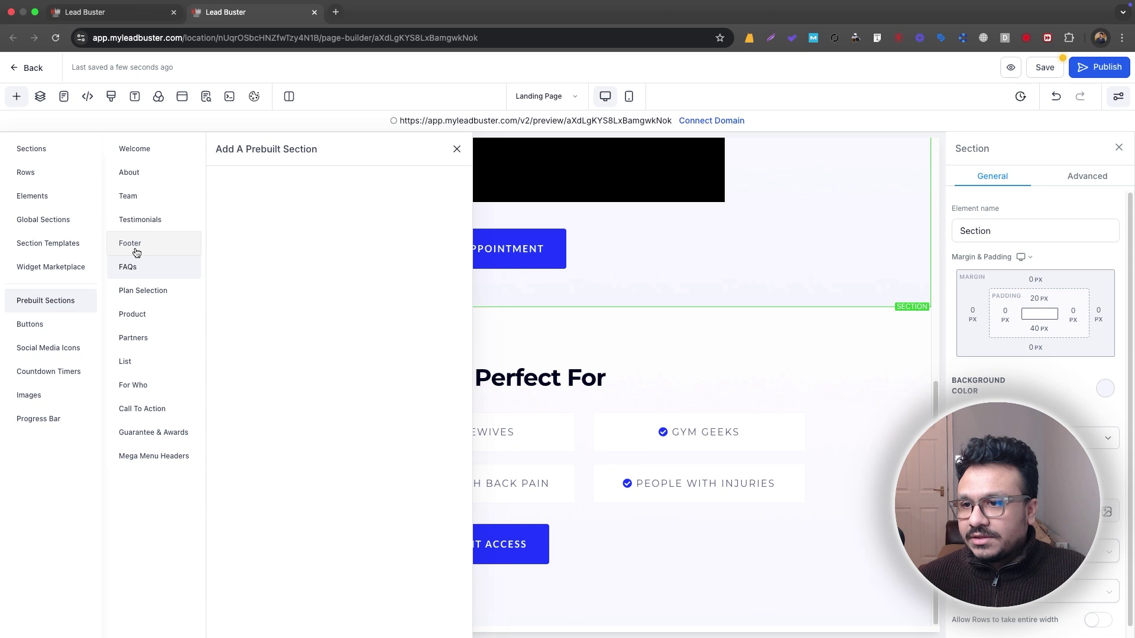
click(138, 172)
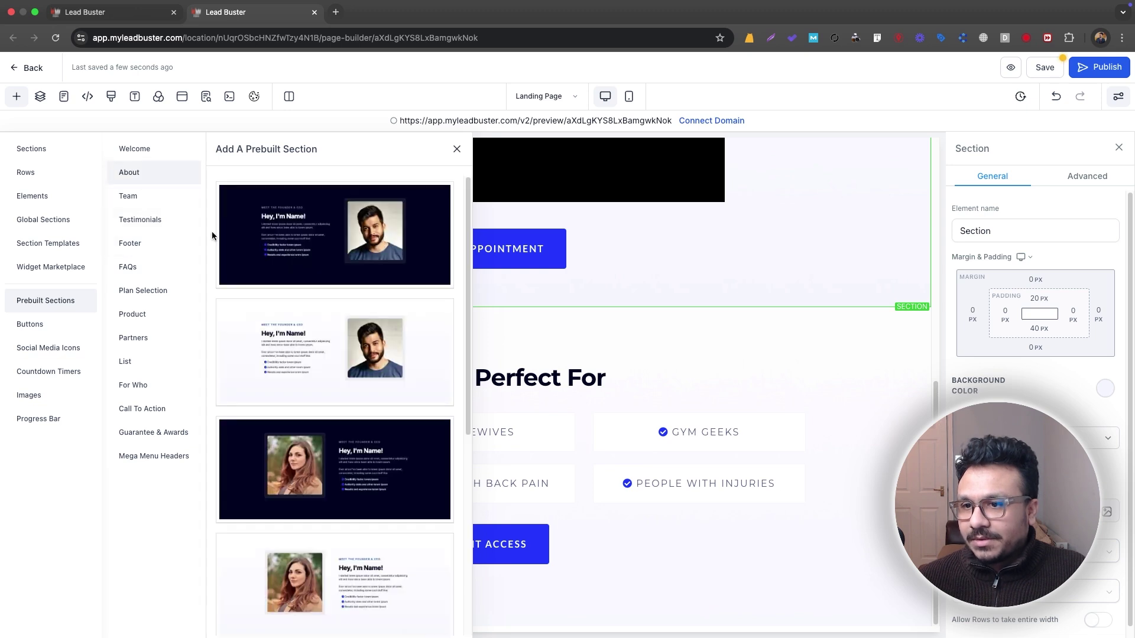
click(143, 203)
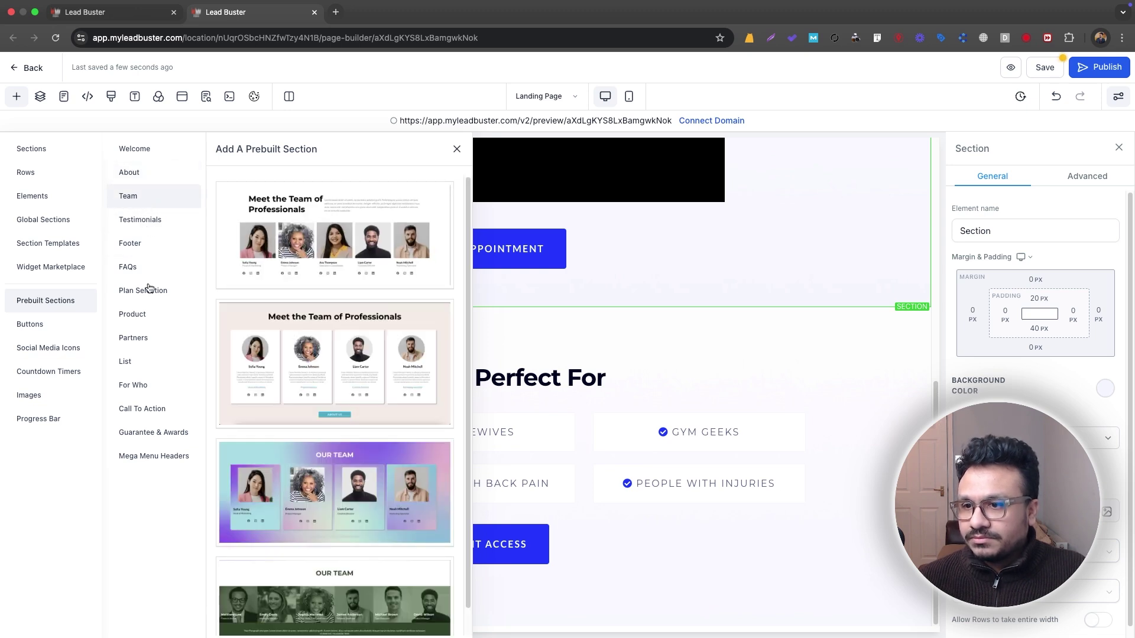
click(177, 362)
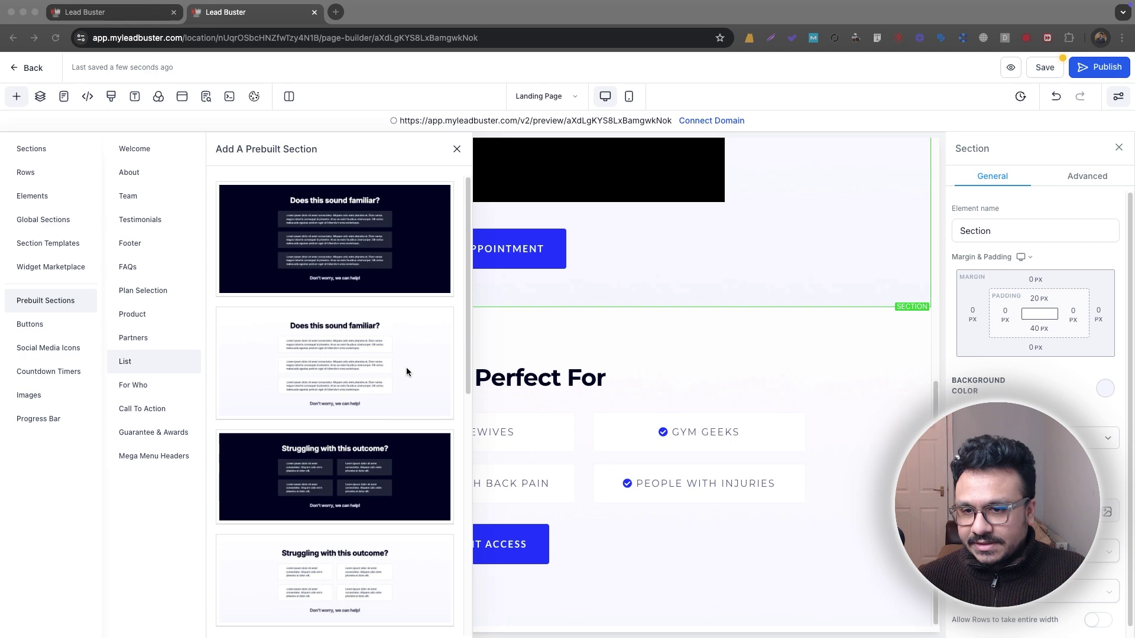
drag(364, 361, 793, 572)
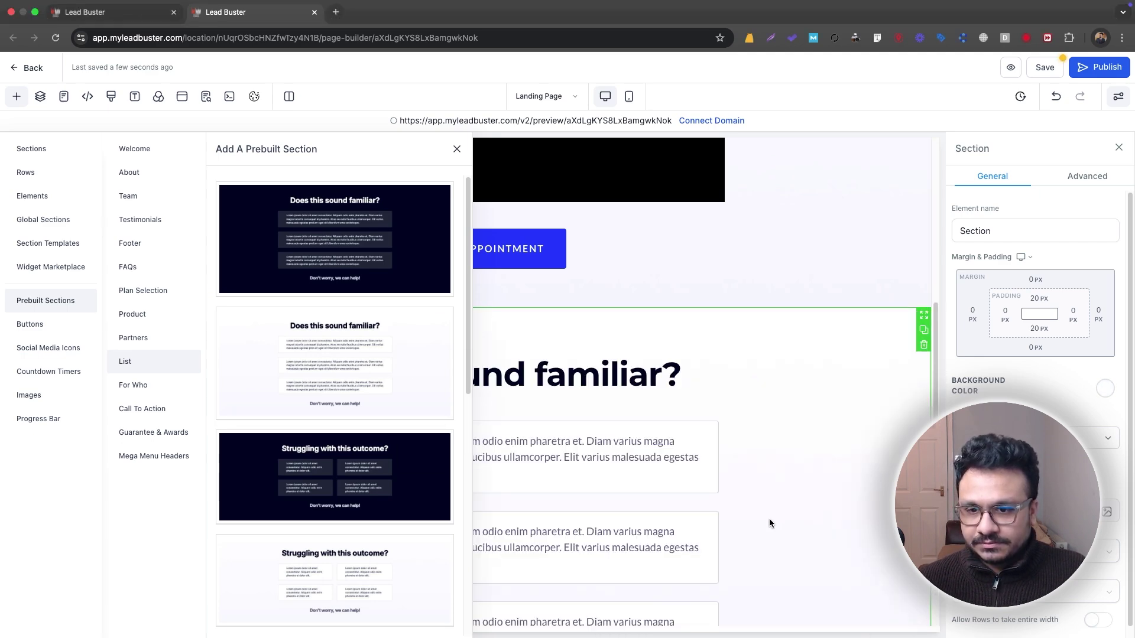
- Close the template browser and find the 'Does this sound familiar?' pain-point section
click(457, 149)
scroll(632, 414, down, 6)
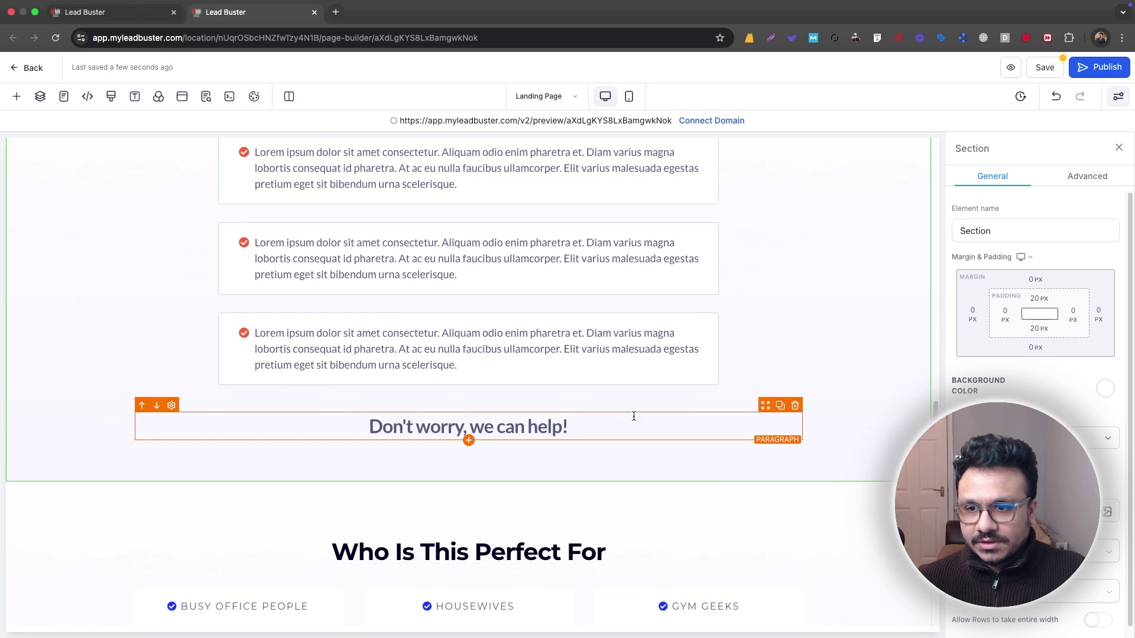
scroll(632, 384, down, 4)
scroll(639, 379, up, 15)
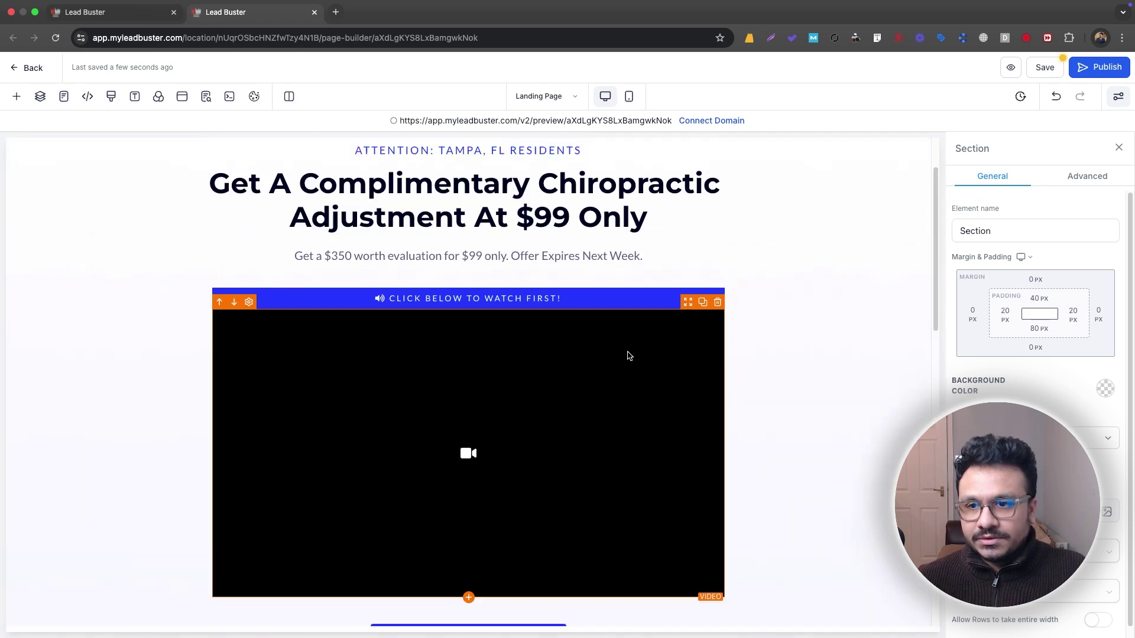
scroll(628, 355, down, 7)
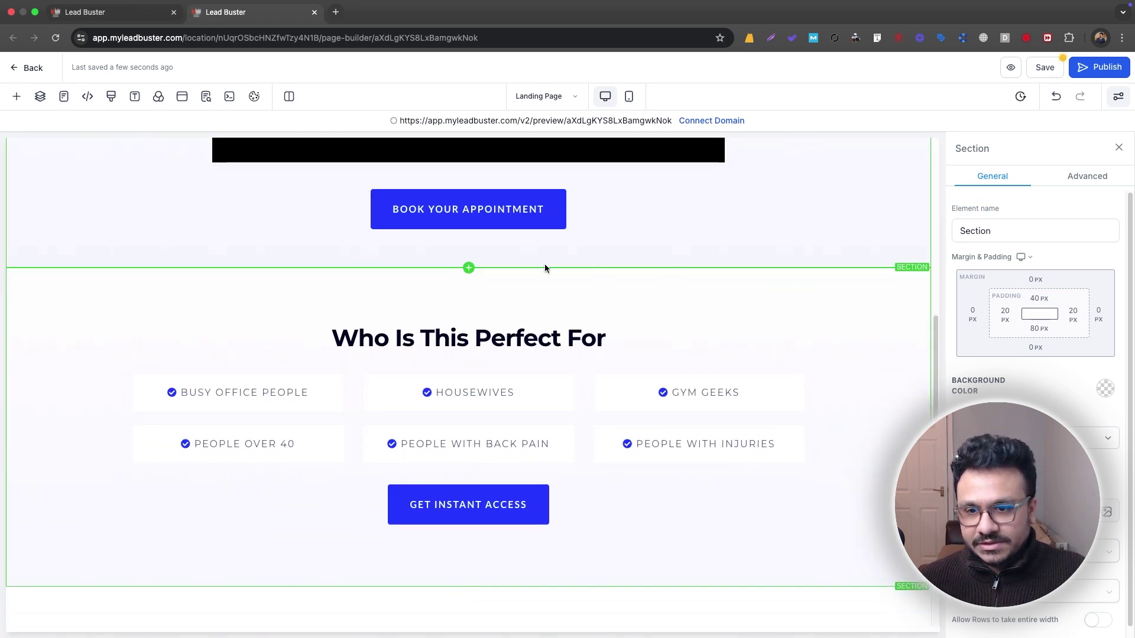
scroll(579, 379, down, 1)
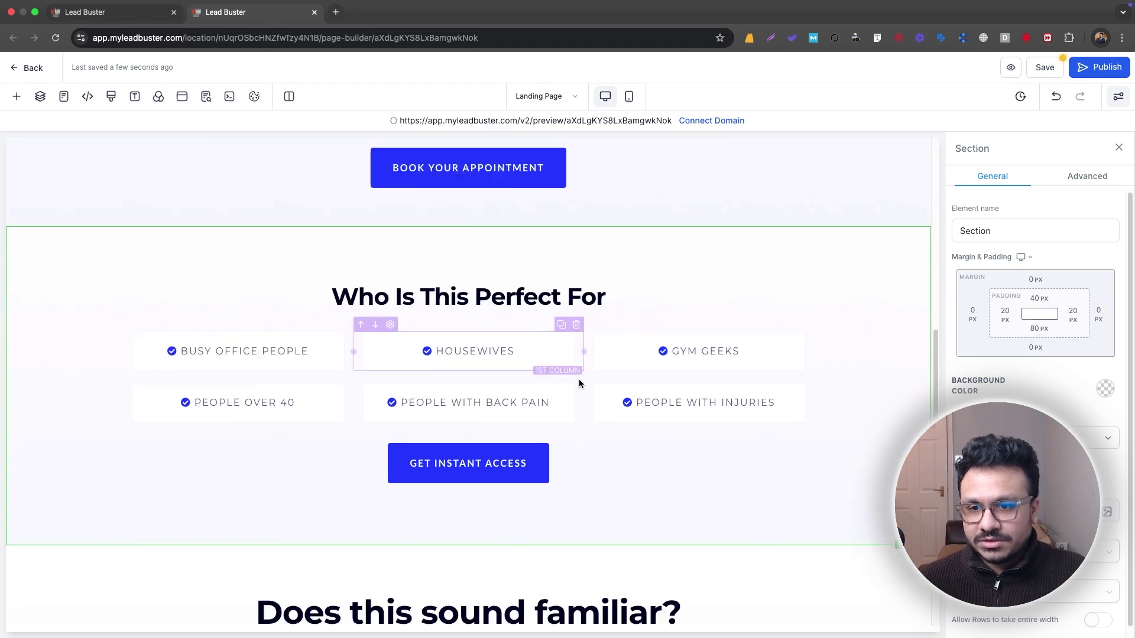
scroll(211, 506, down, 8)
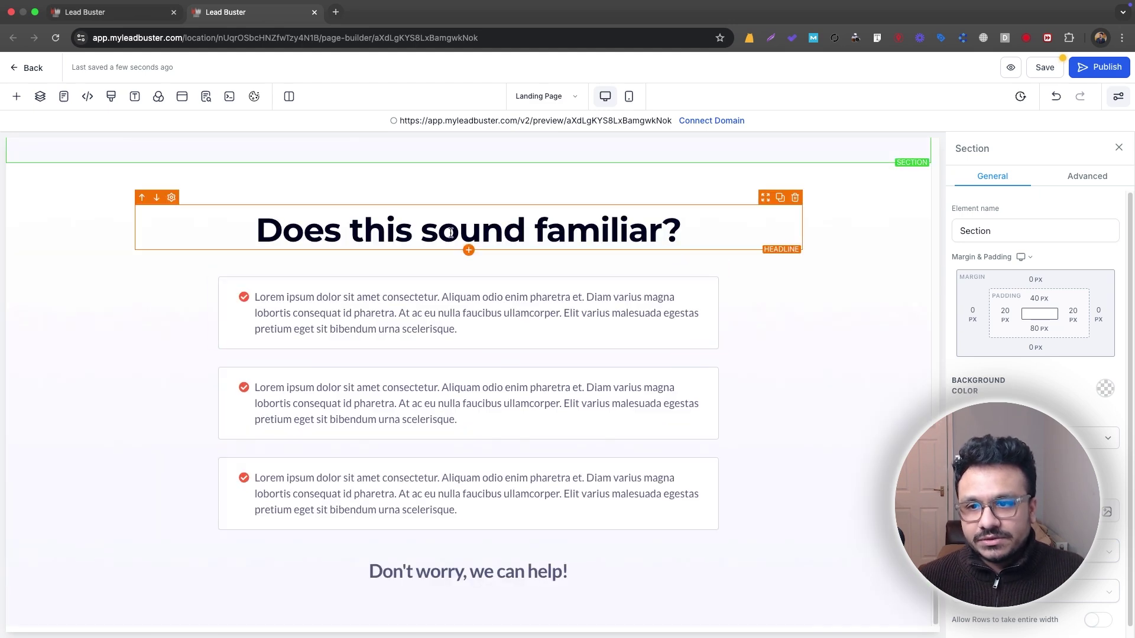
triple_click(495, 228)
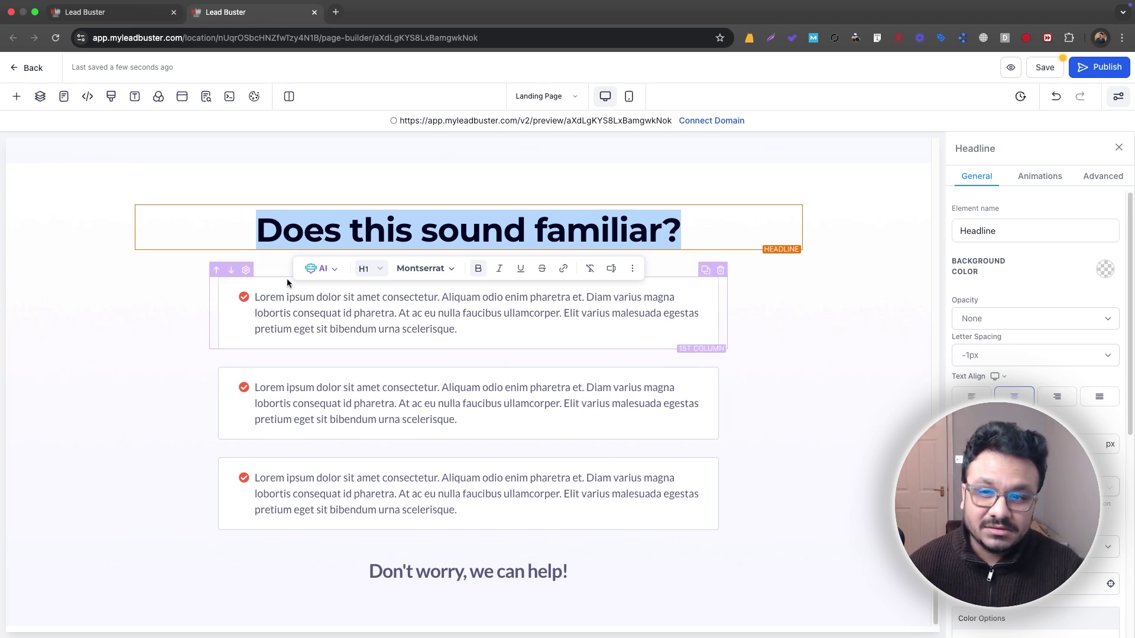
scroll(356, 325, up, 15)
scroll(371, 321, down, 5)
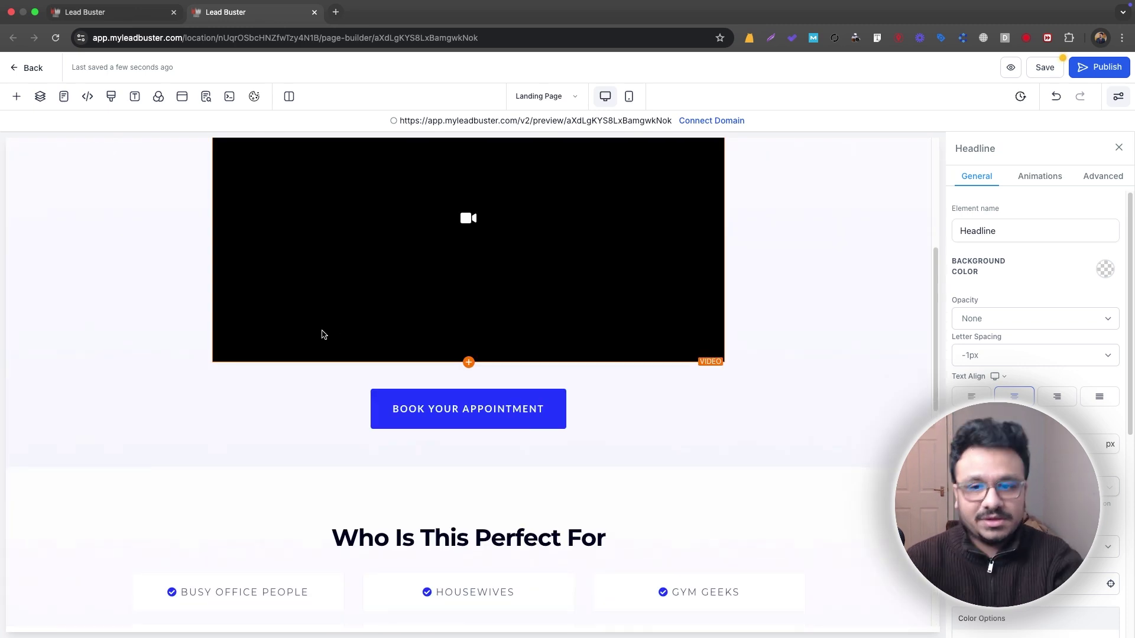
scroll(324, 334, down, 6)
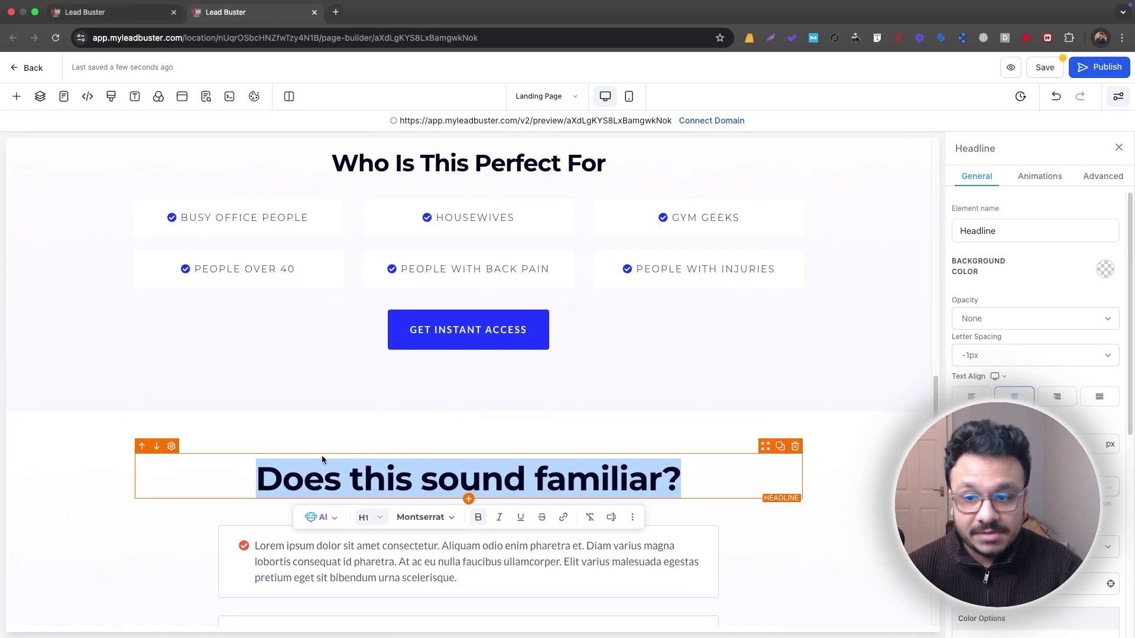
click(309, 435)
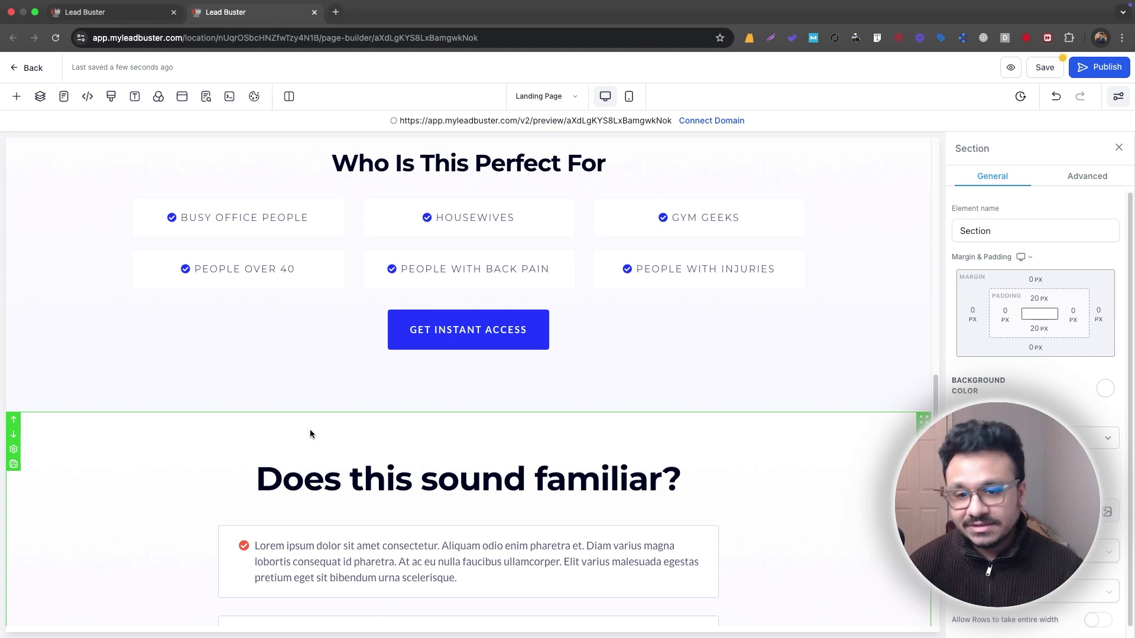
scroll(399, 410, down, 5)
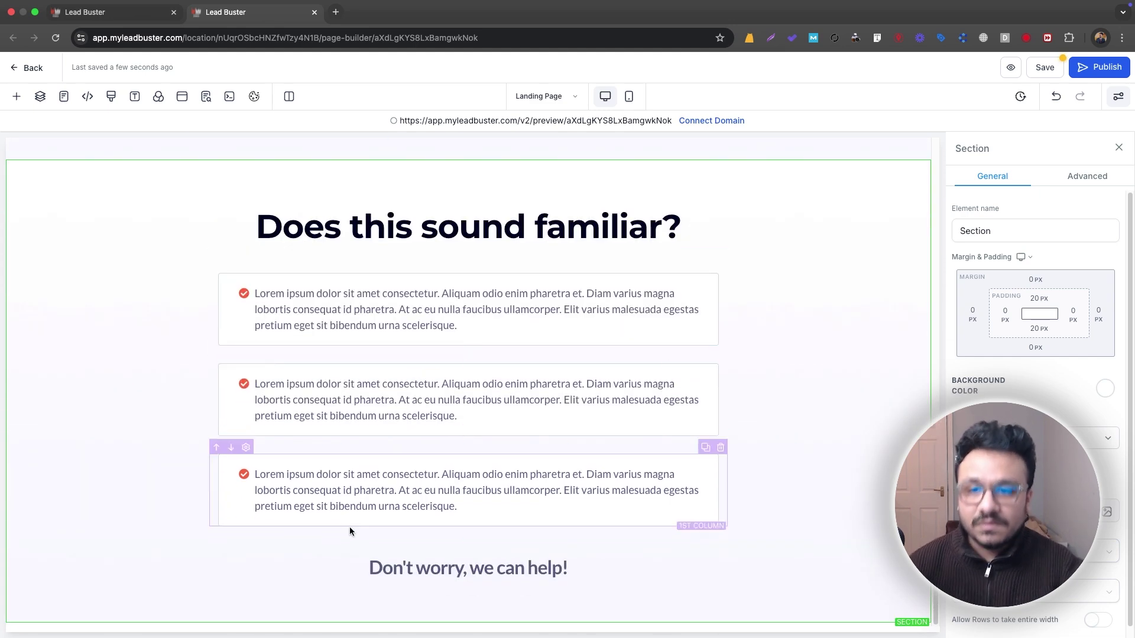
- Give the 'Does this sound familiar?' headline a smaller px font size
double_click(442, 230)
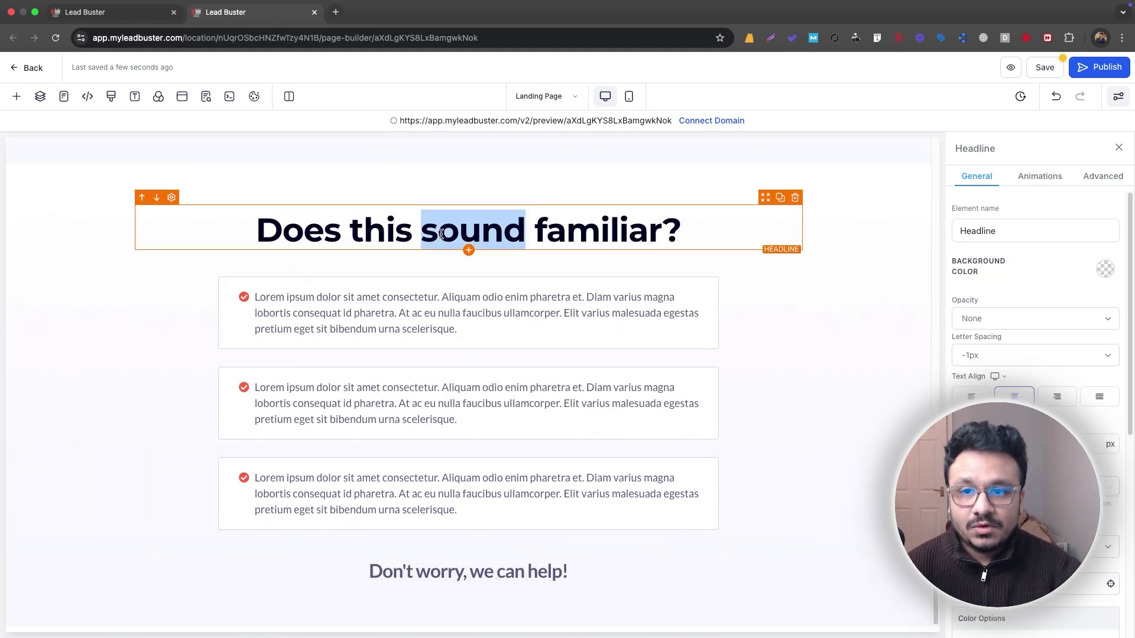
triple_click(441, 232)
click(1099, 445)
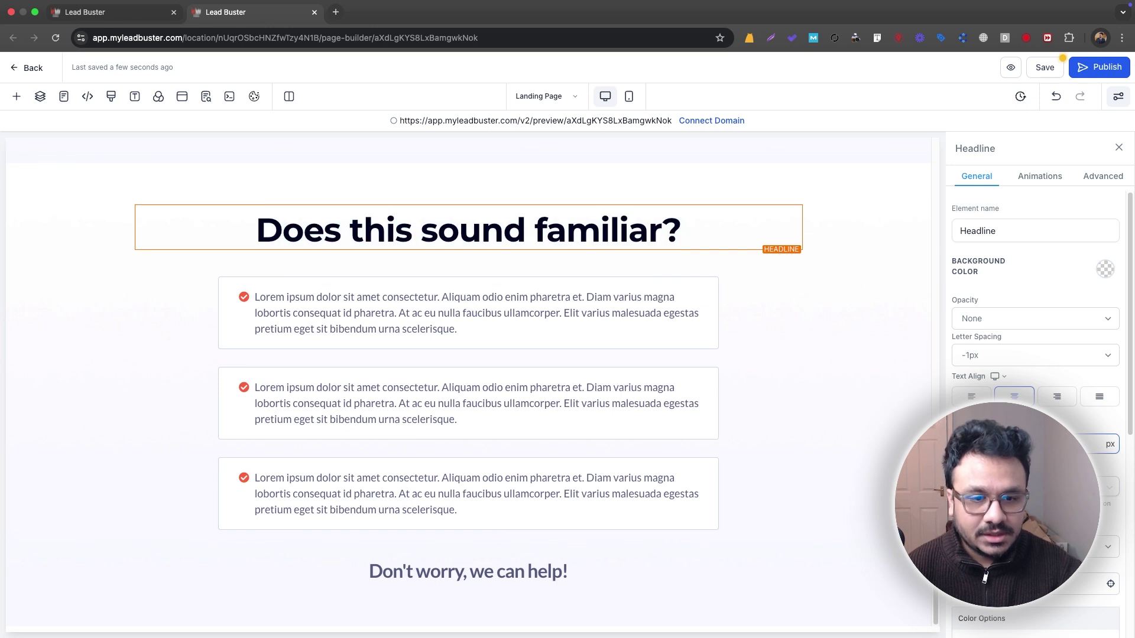
click(768, 324)
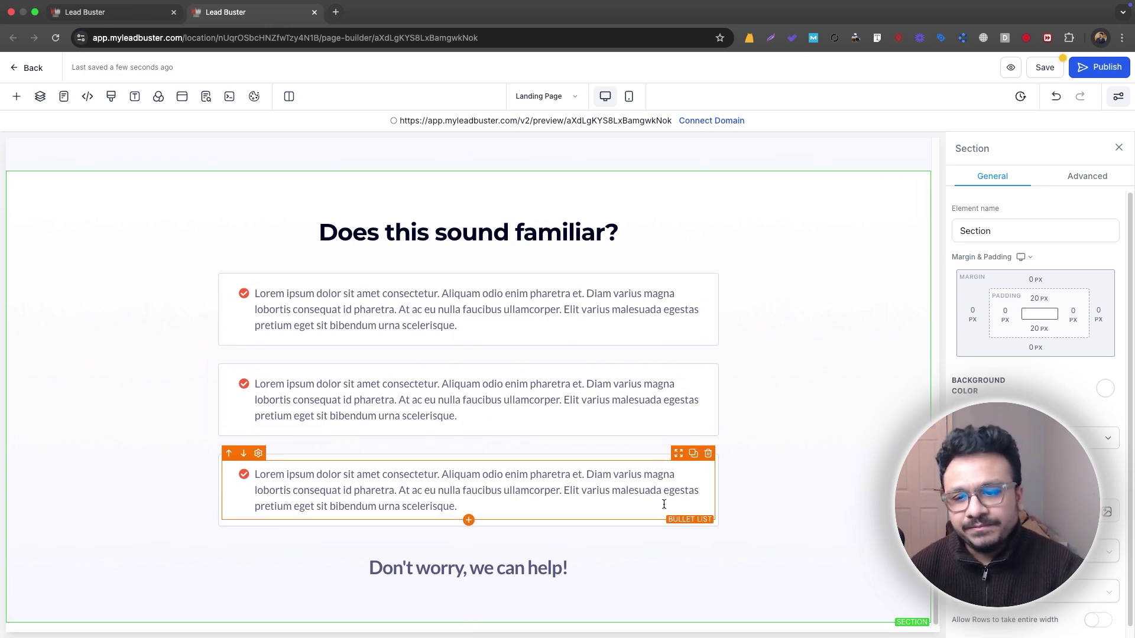
scroll(490, 608, down, 1)
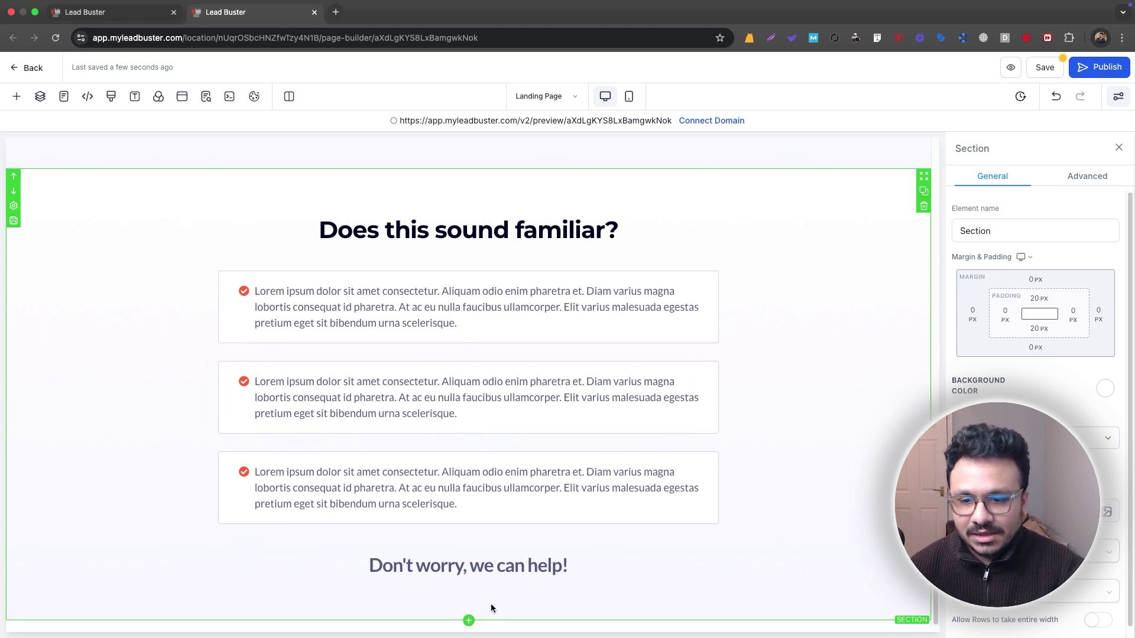
- Place the light 'The Perfect Offer Stack' product template below 'Don't worry, we can help!'
click(468, 621)
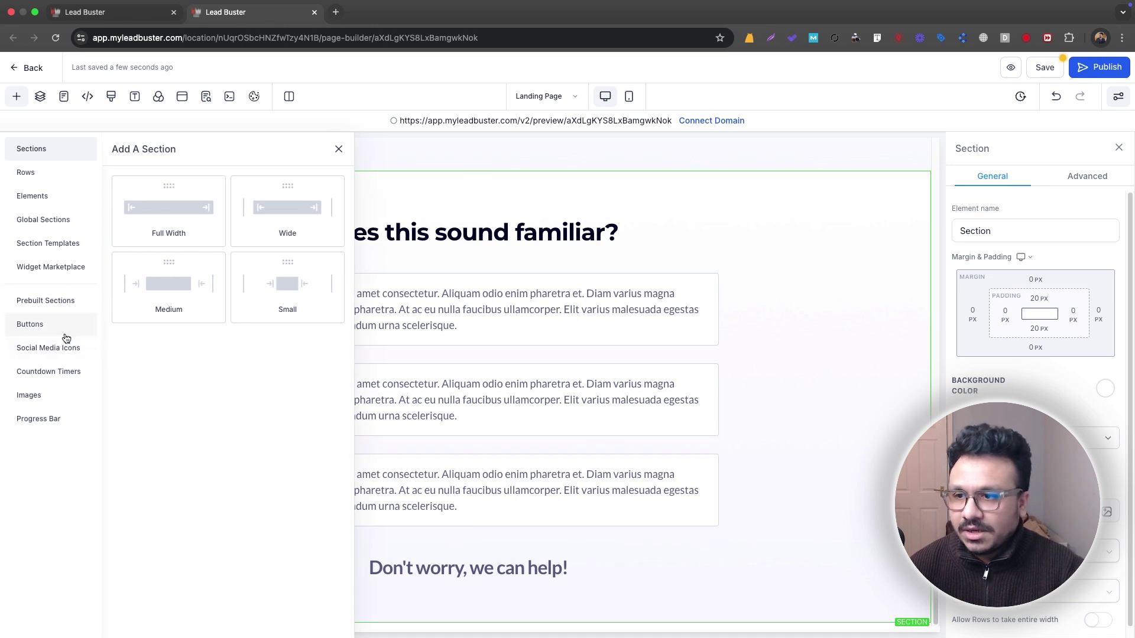
click(56, 305)
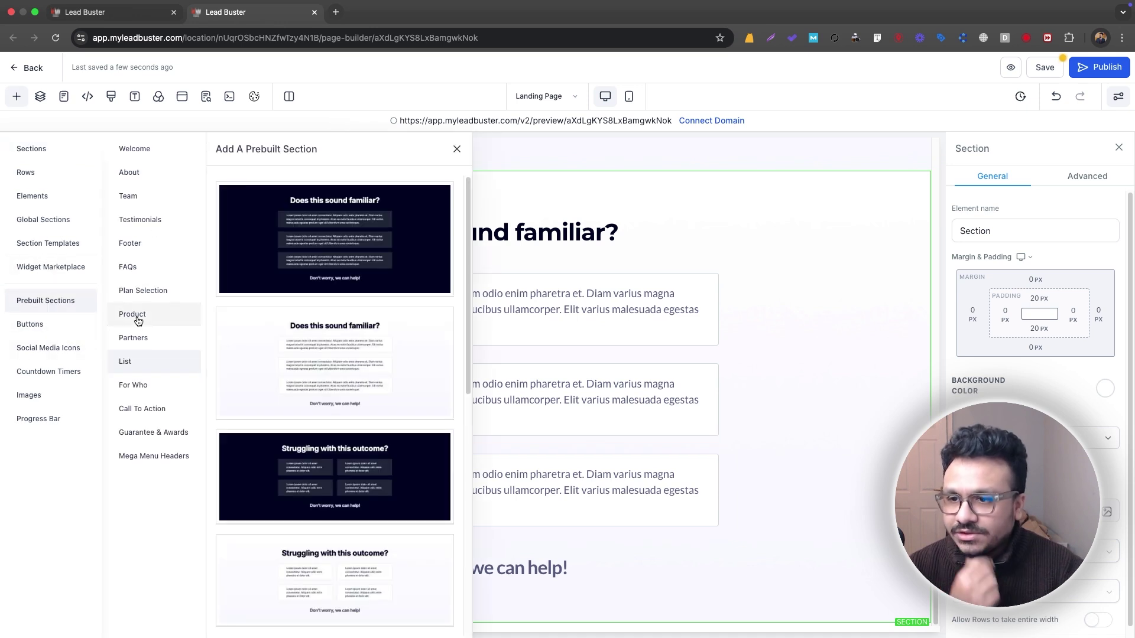
click(136, 317)
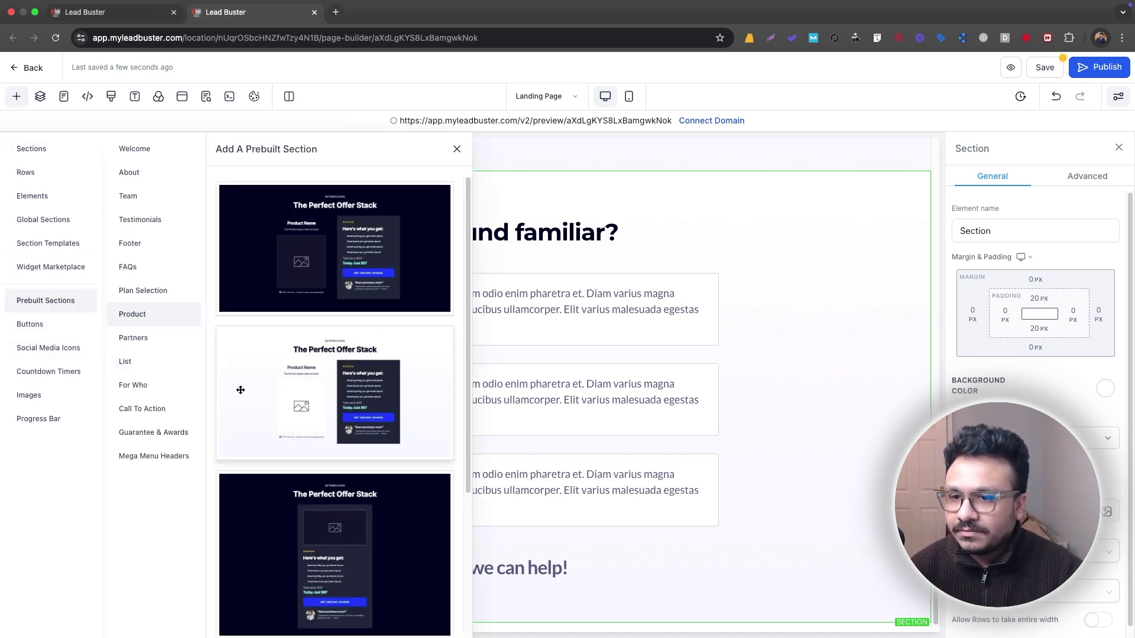
drag(330, 380, 726, 552)
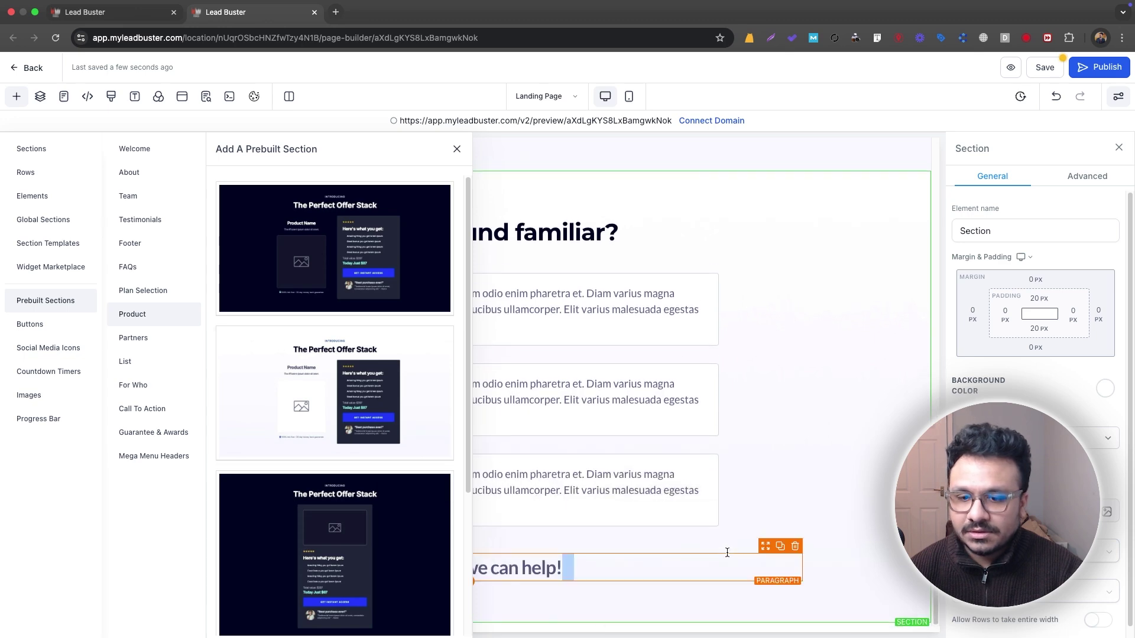
scroll(563, 366, down, 5)
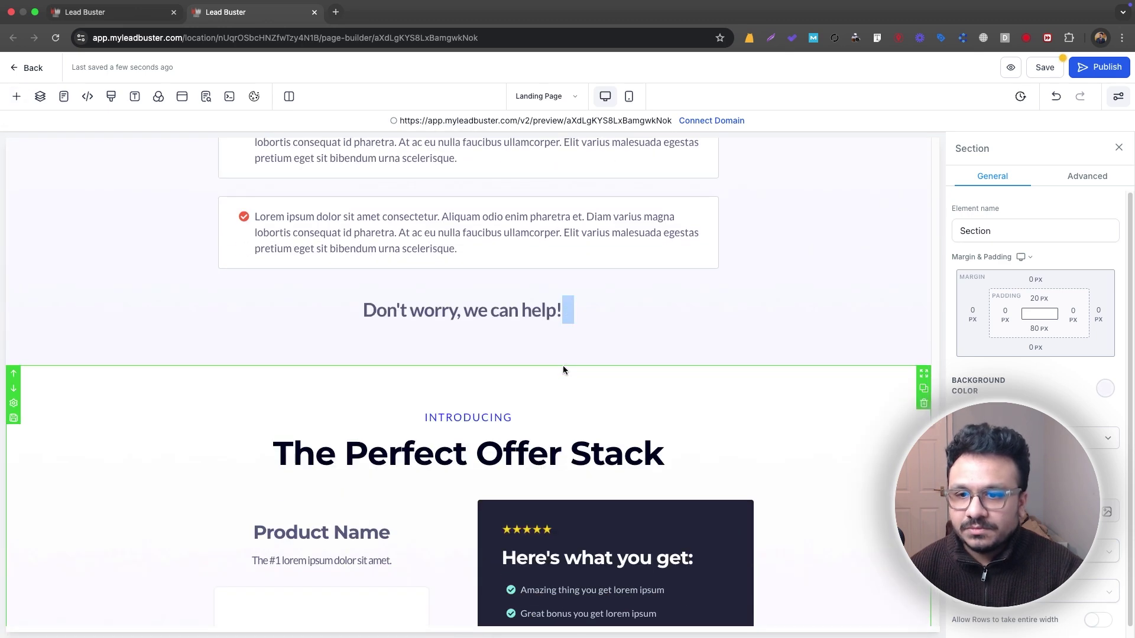
scroll(566, 370, up, 5)
scroll(782, 289, down, 2)
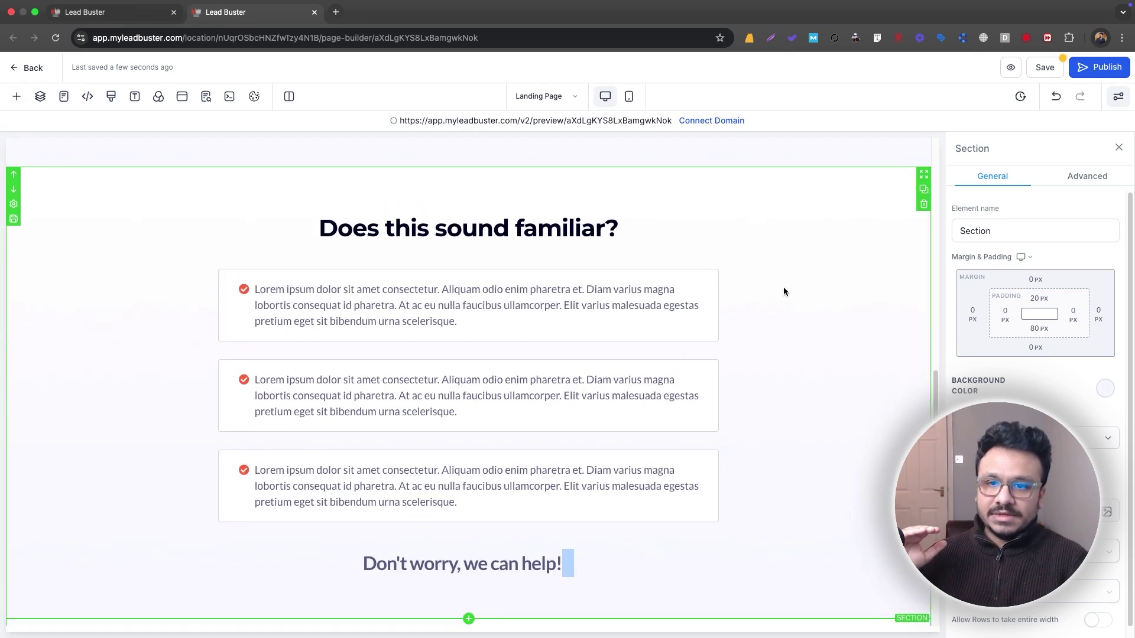
scroll(785, 307, up, 10)
scroll(785, 308, down, 9)
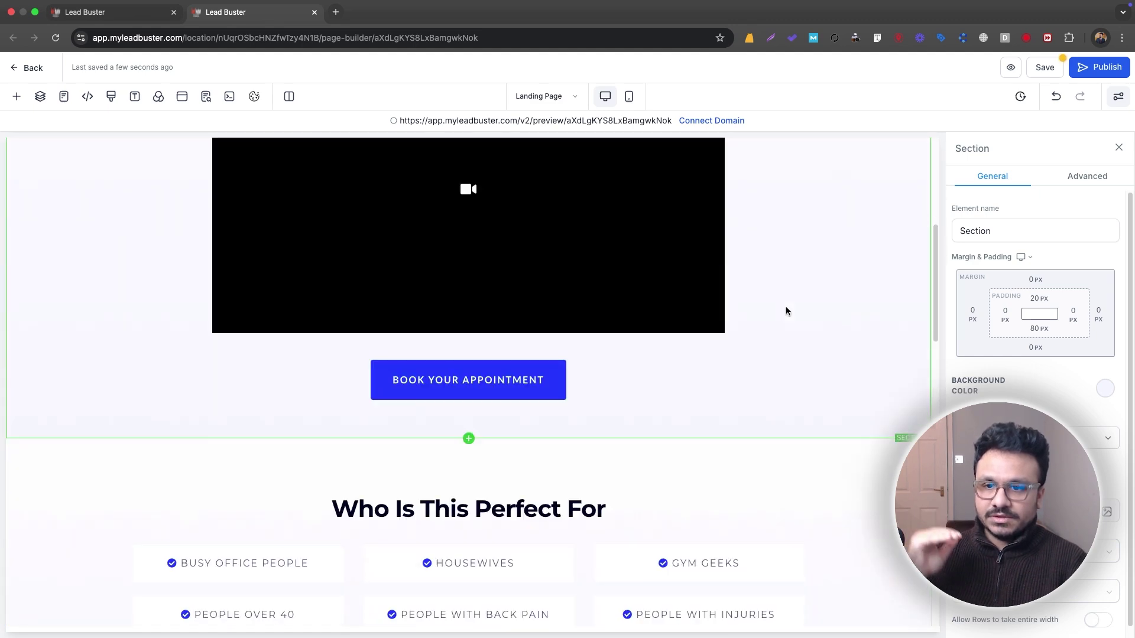
scroll(789, 311, down, 8)
scroll(372, 405, down, 1)
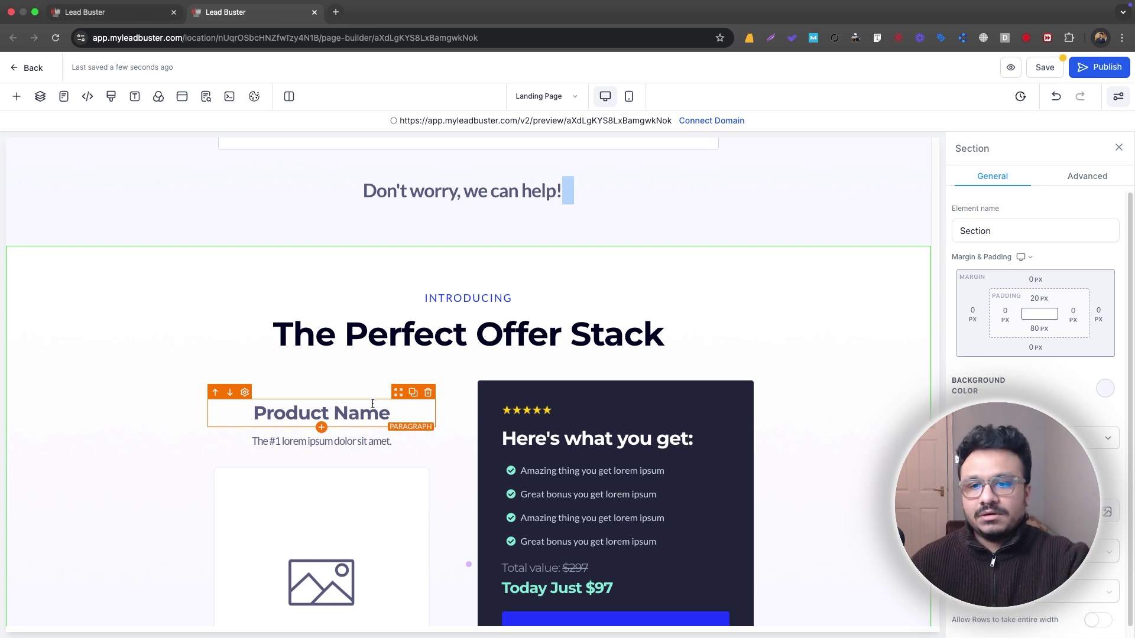
- Retitle the offer headline 'The Ultimate Pain Relief Plan'
double_click(387, 328)
scroll(481, 221, down, 2)
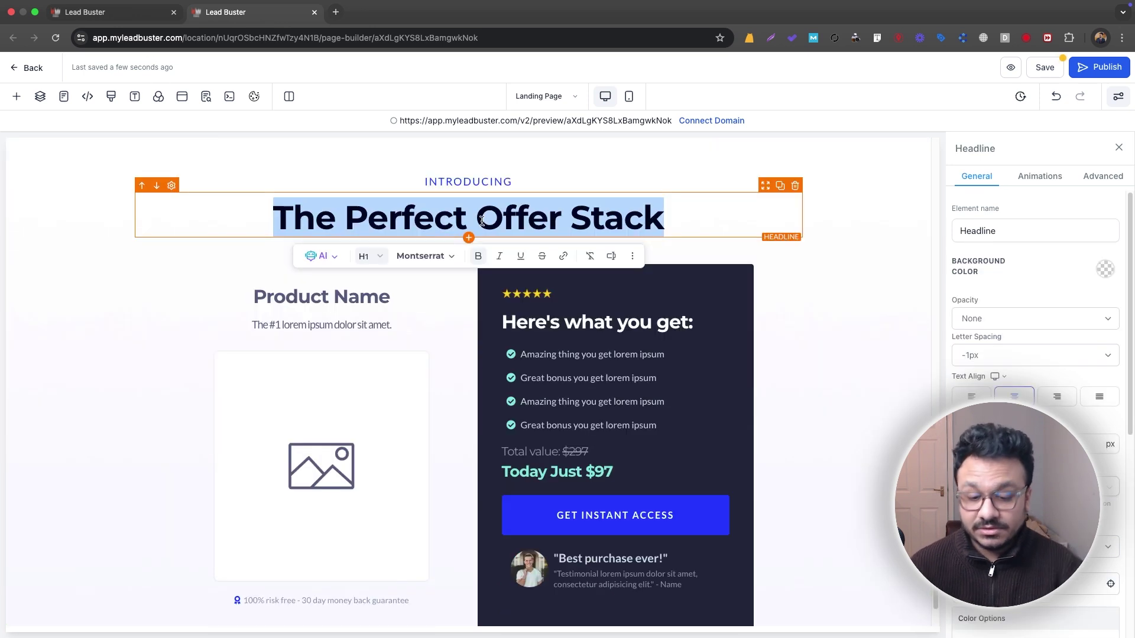
scroll(468, 223, up, 1)
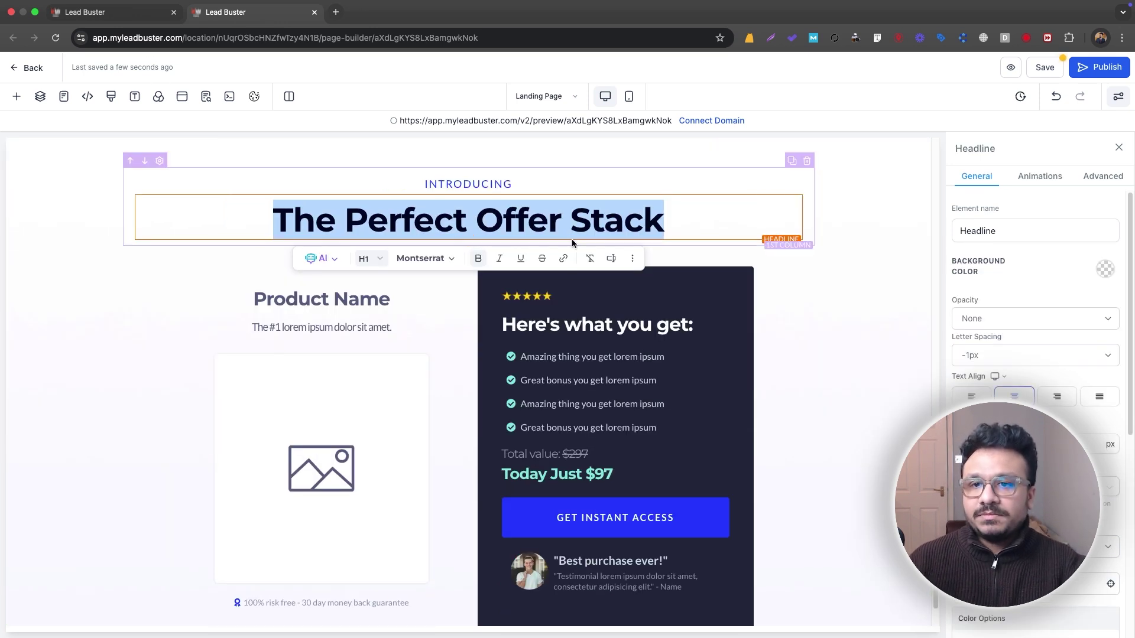
triple_click(521, 220)
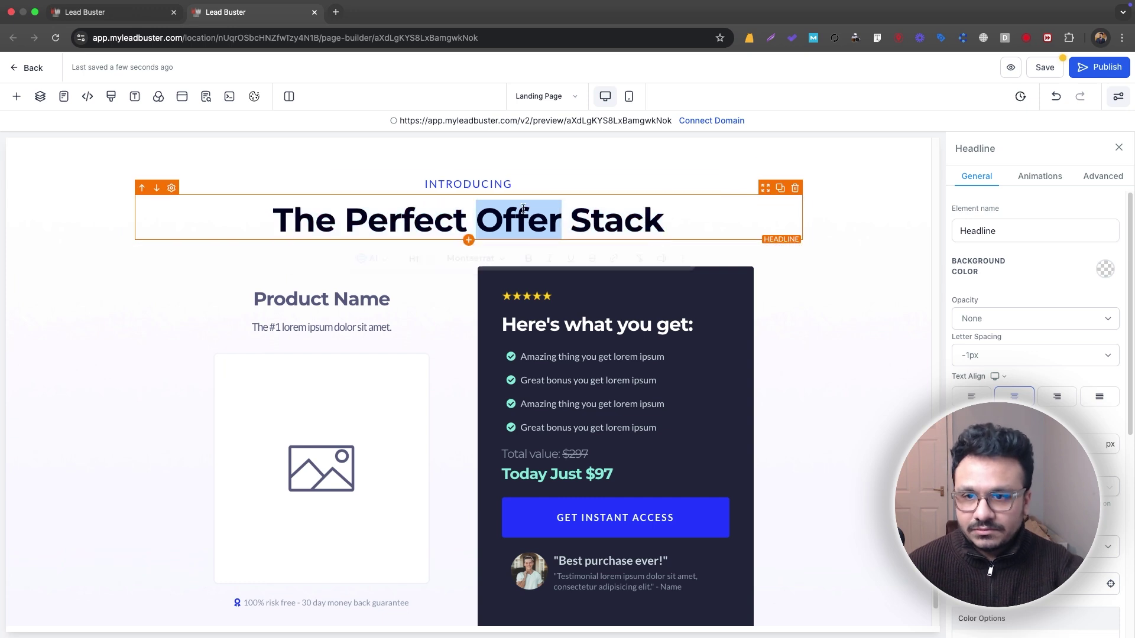
text(The Ultim)
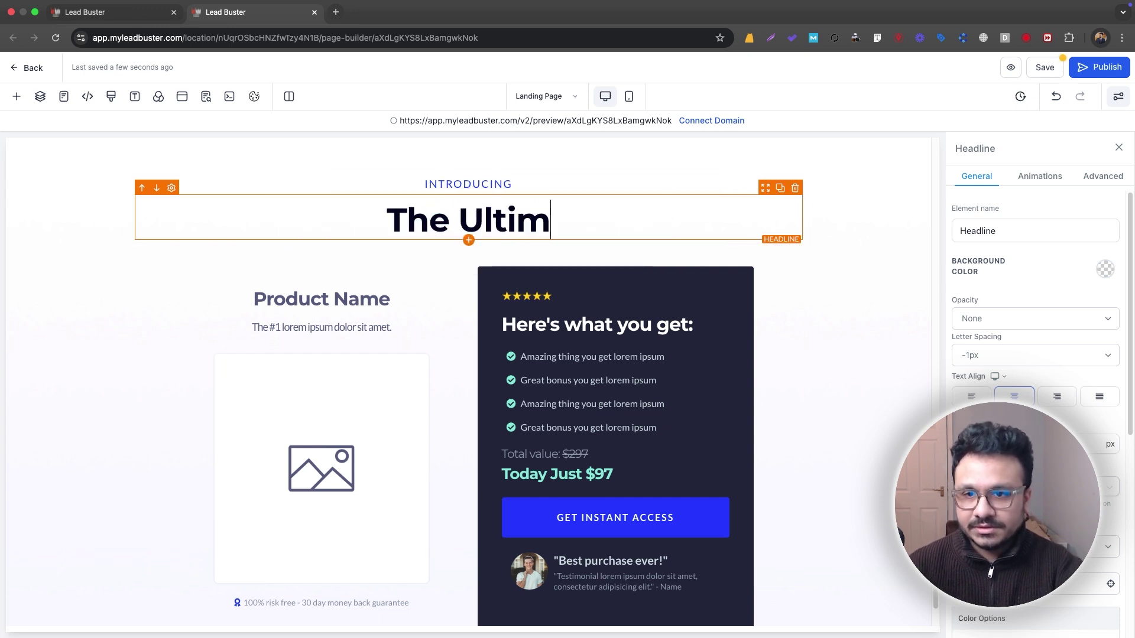
text(ate Pain Relief Plan)
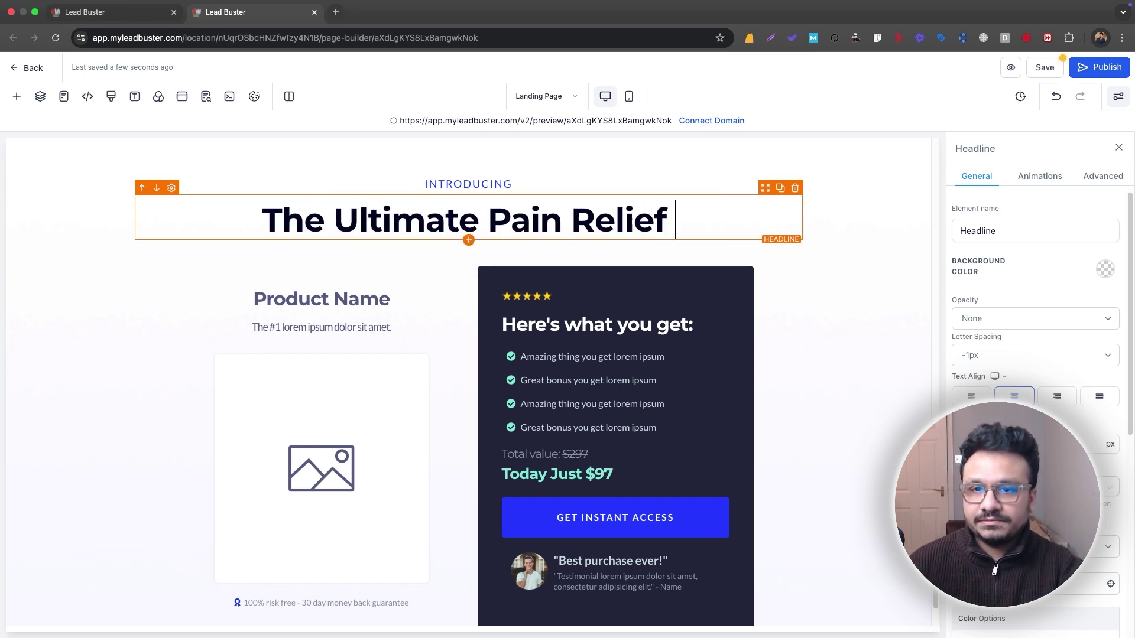
- Change the offer pricing to today $99 with a $350 total value
click(315, 479)
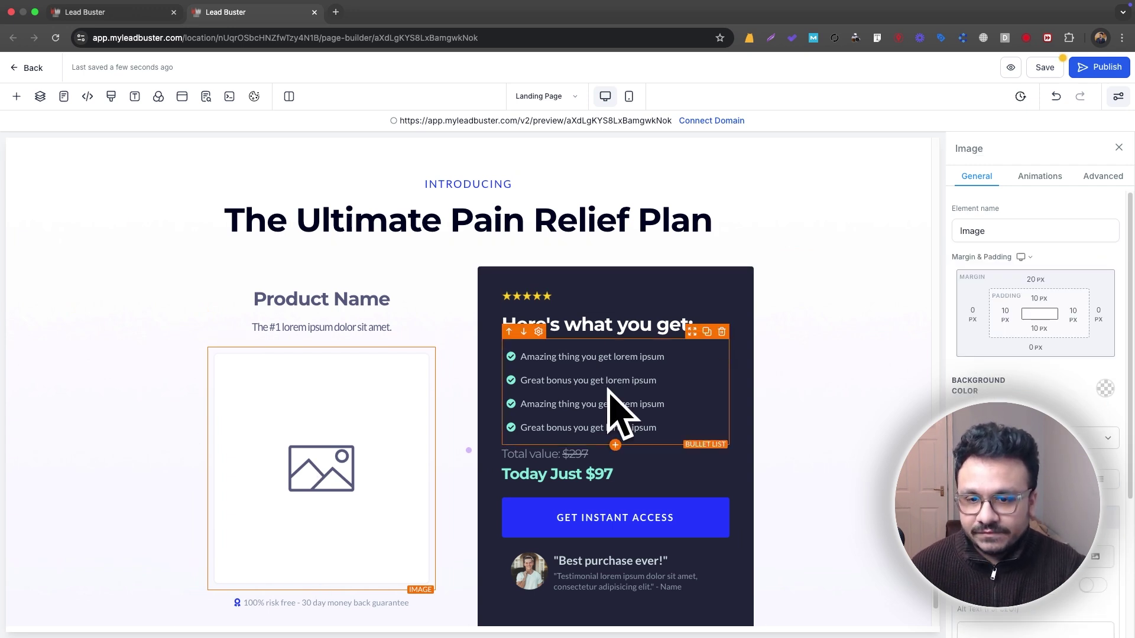
click(610, 474)
key(BackSpace)
text(9)
drag(582, 455, 576, 457)
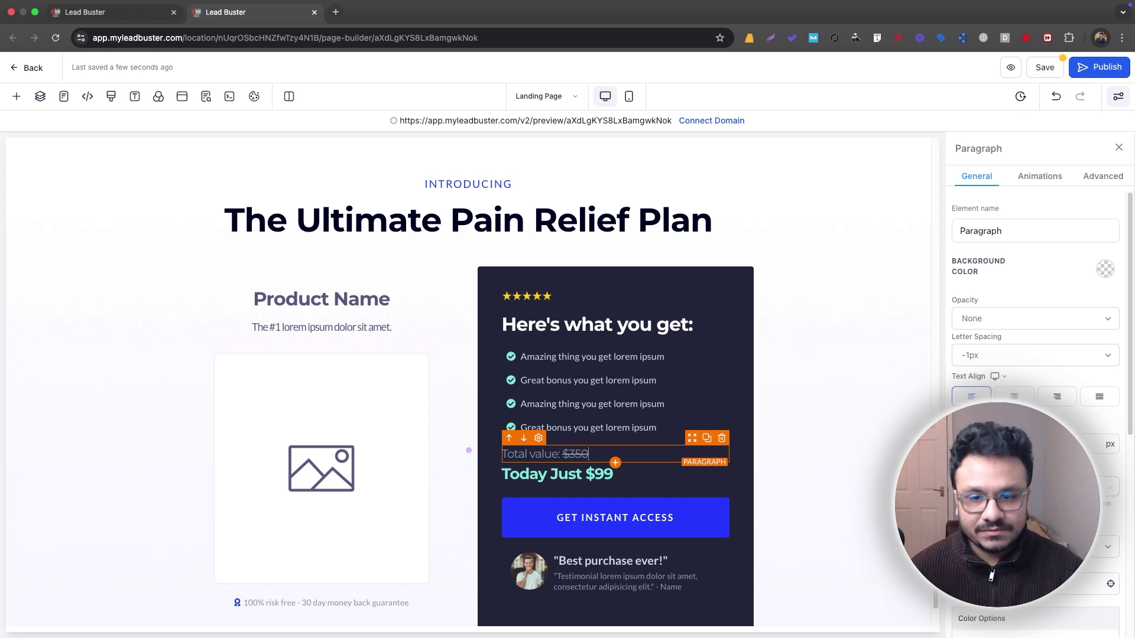
scroll(614, 485, down, 2)
- Relabel the offer button 'Book Your Free Consultation' and delete the money-back guarantee line
click(618, 458)
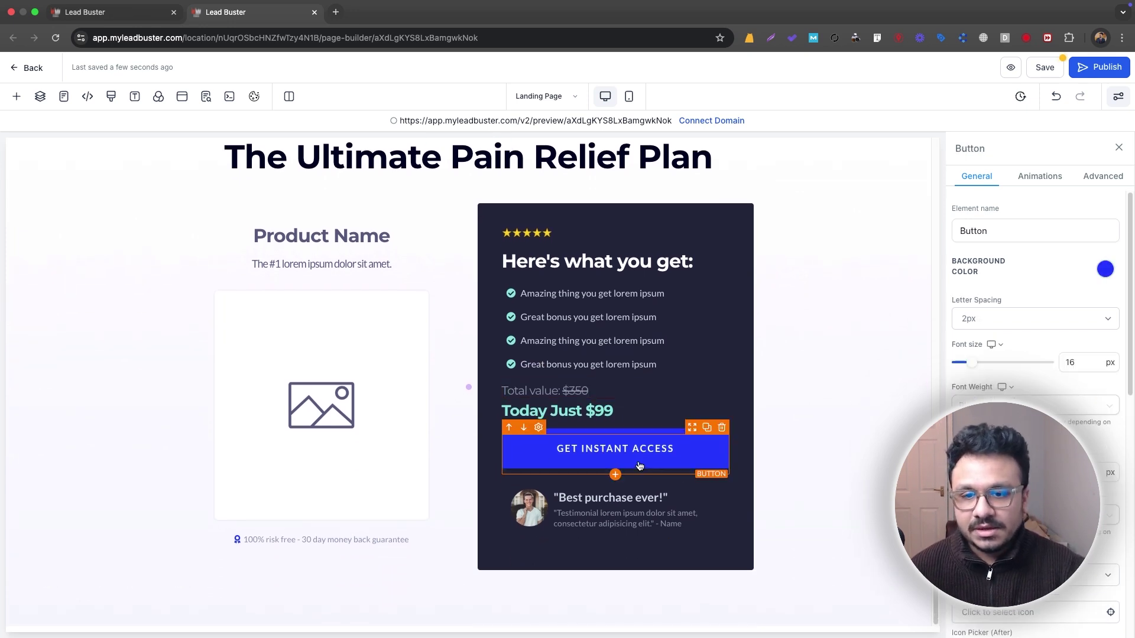
scroll(1034, 325, down, 5)
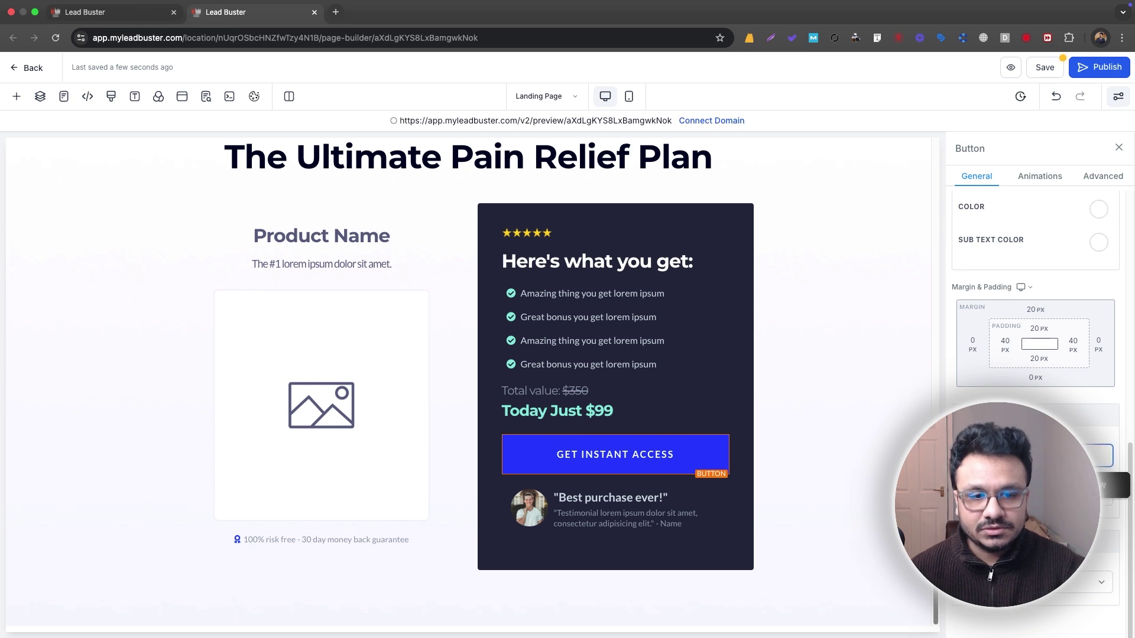
text(OOK YOUR FREE CONSULTATION)
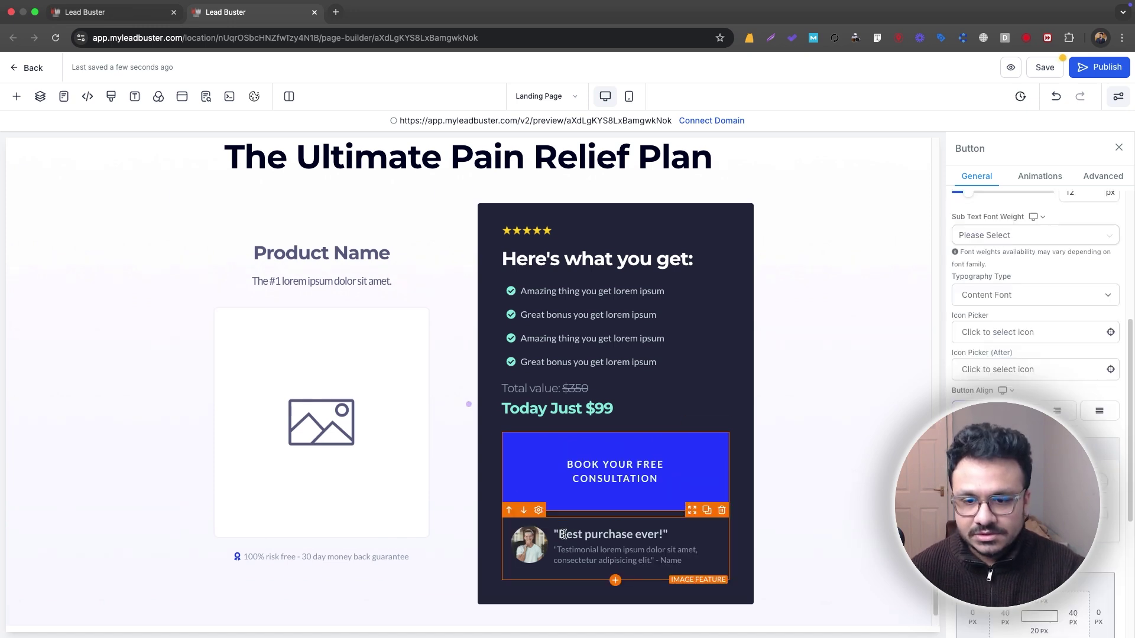
scroll(317, 515, down, 1)
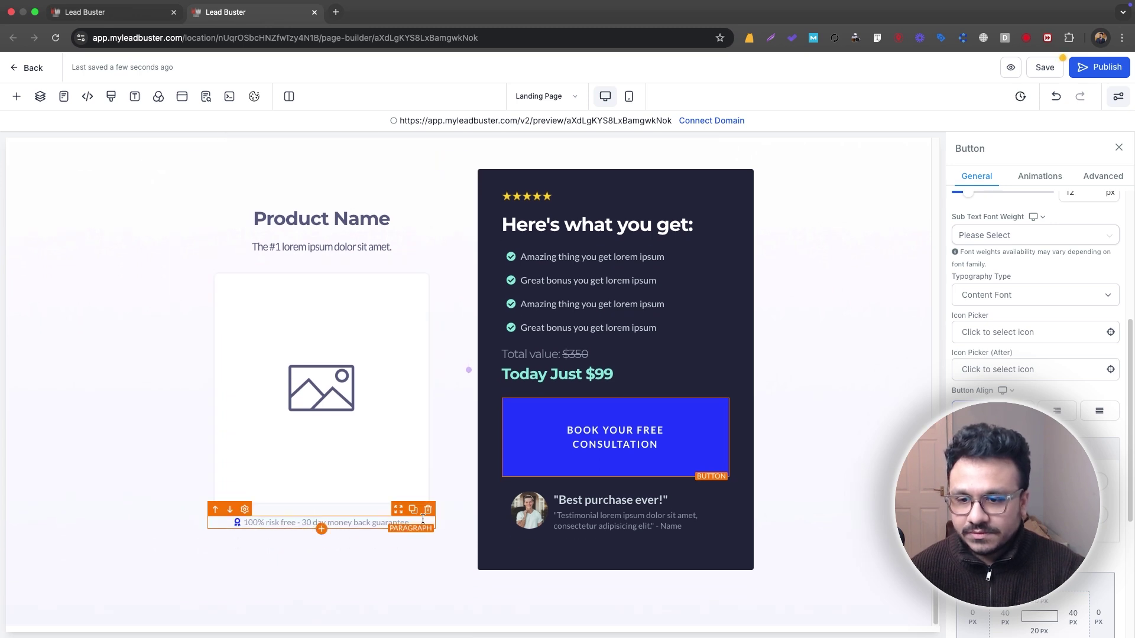
click(428, 511)
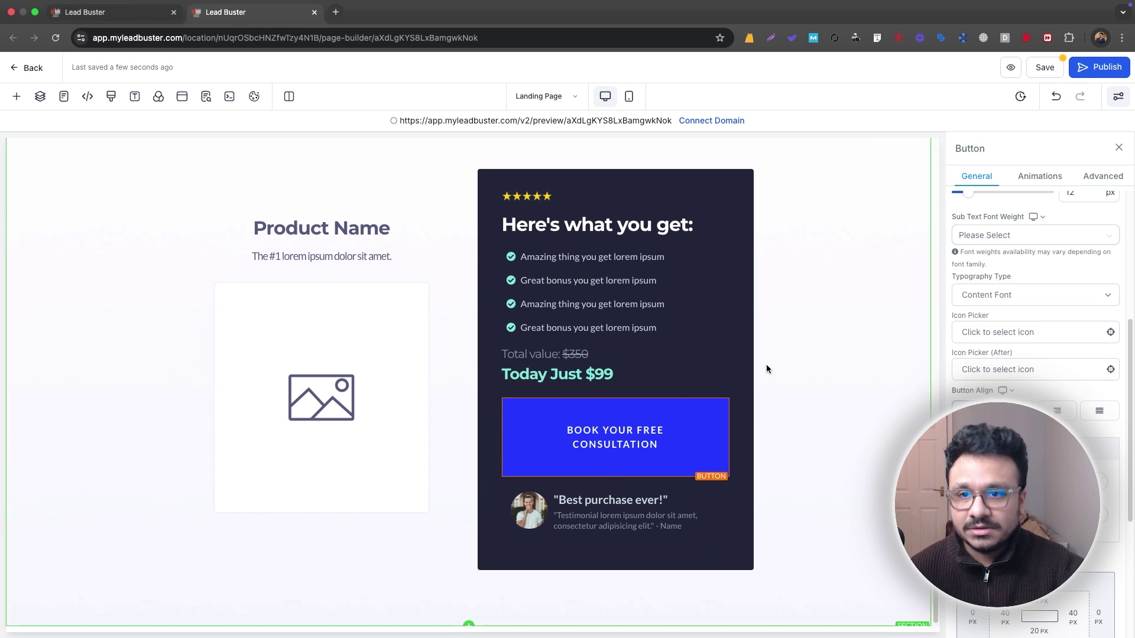
- Add the light testimonials template from Prebuilt Sections below the offer
scroll(781, 343, up, 2)
click(790, 329)
scroll(769, 414, down, 2)
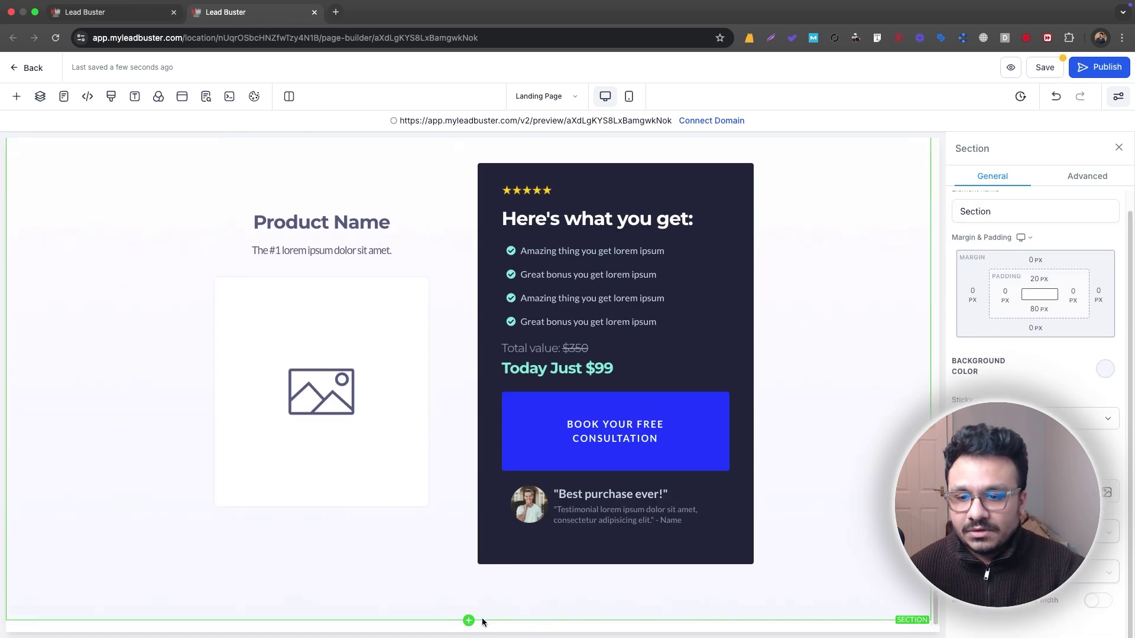
click(468, 620)
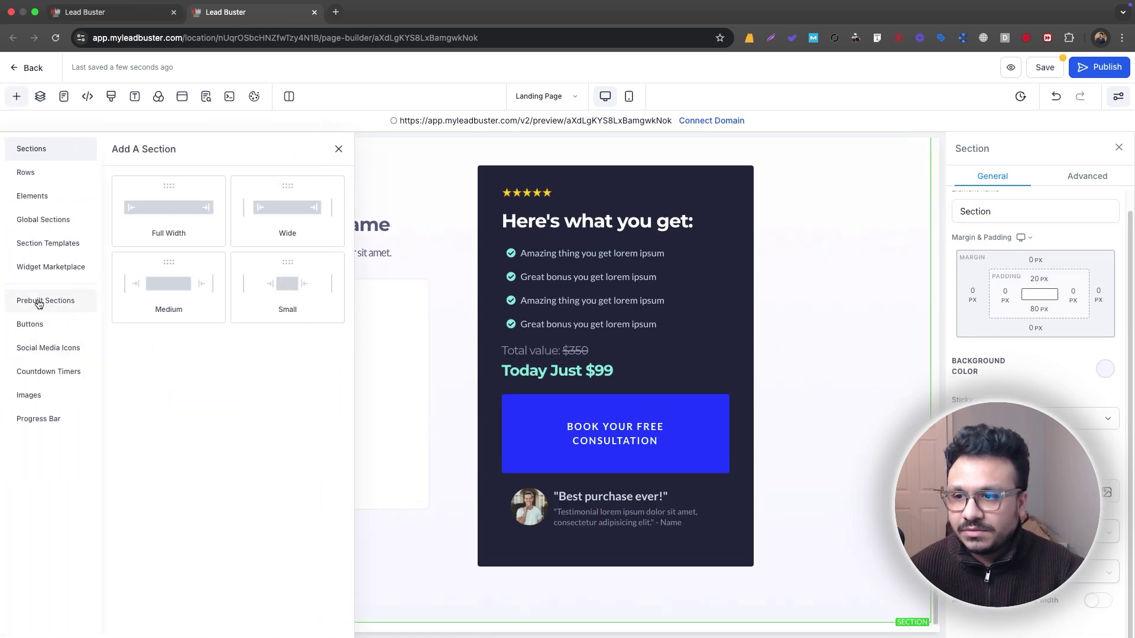
click(47, 300)
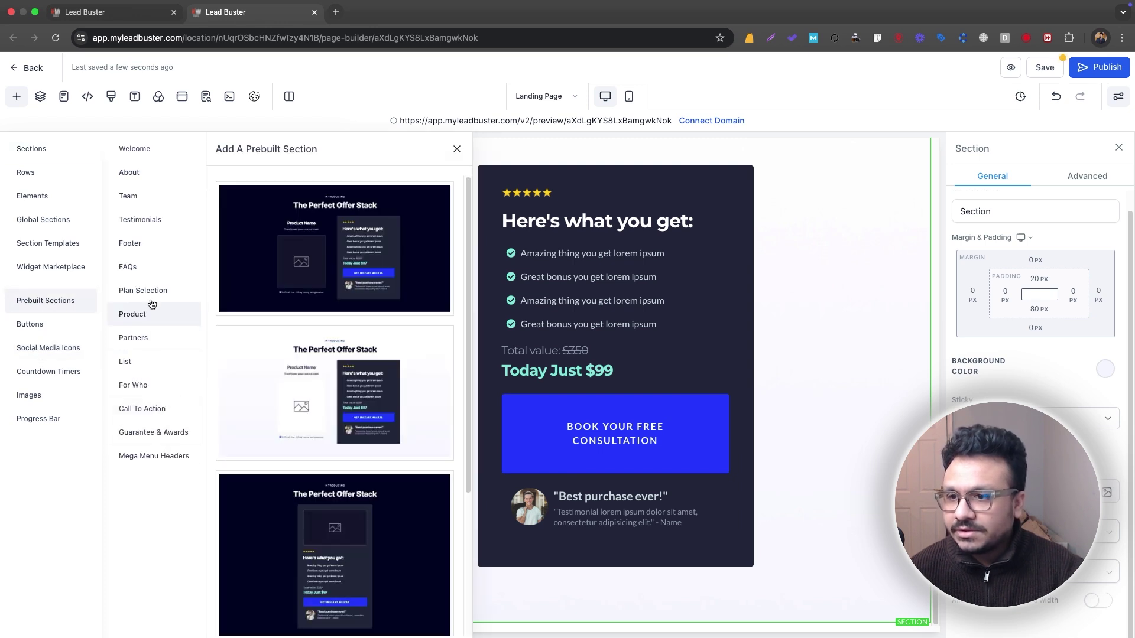
click(137, 220)
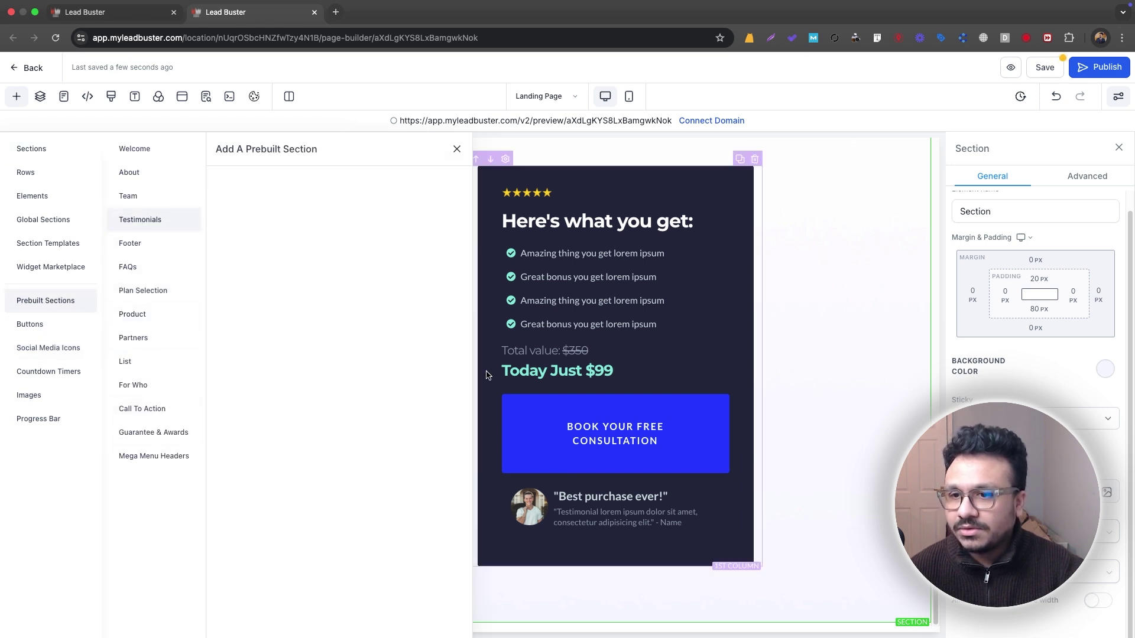
drag(393, 373, 828, 603)
scroll(811, 562, down, 7)
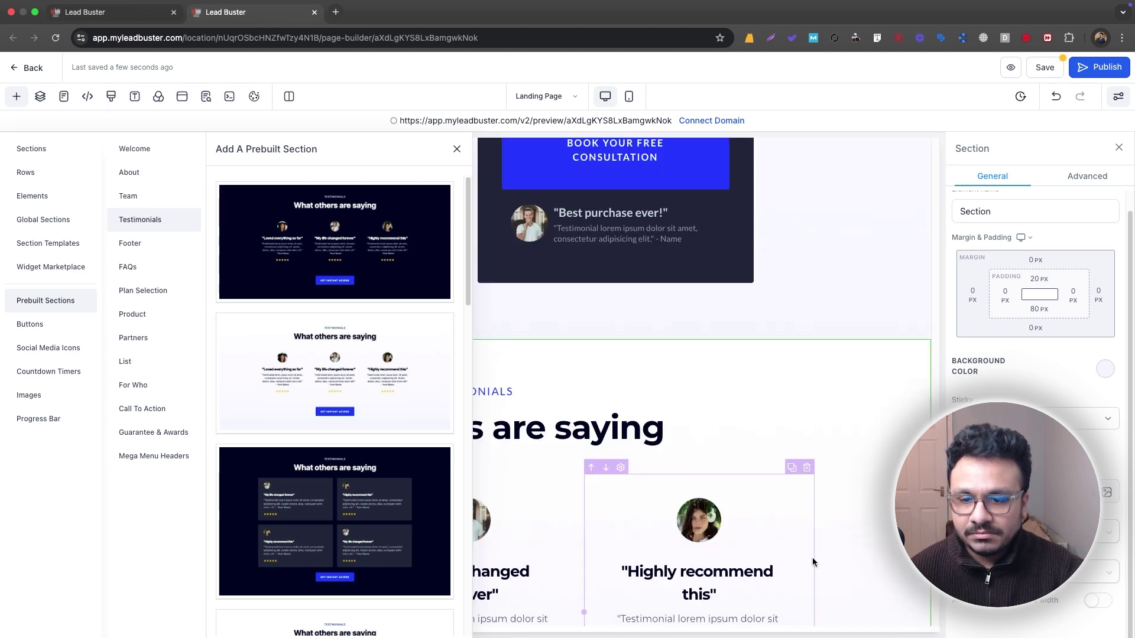
click(454, 148)
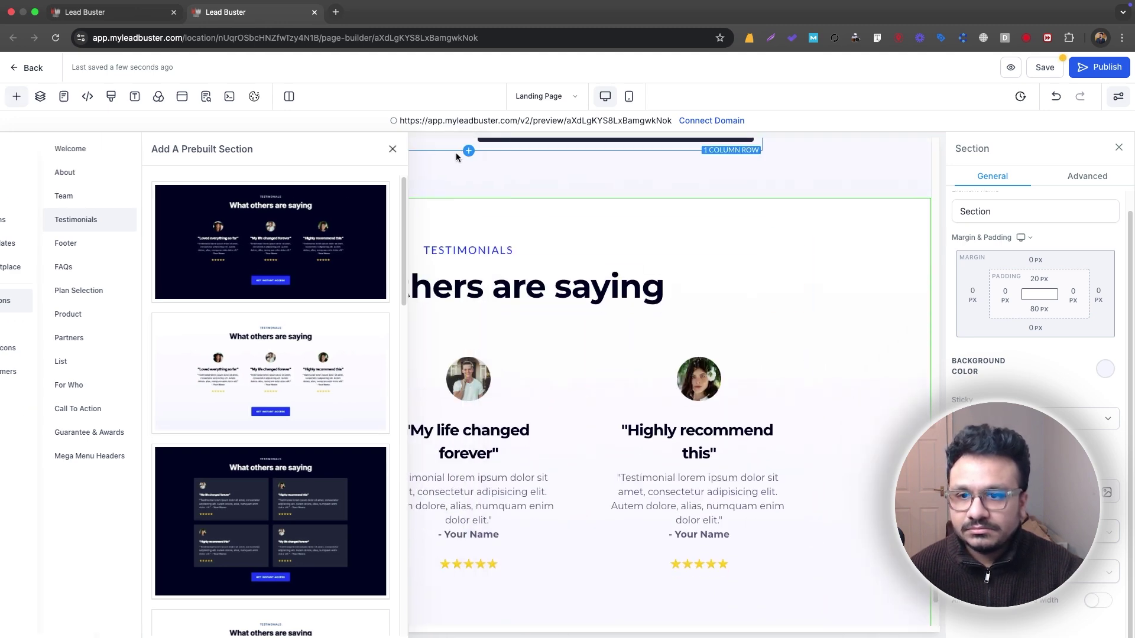
- Retype the testimonials headline as 'What Our Patients Are Saying' at 40px
double_click(437, 287)
text(What)
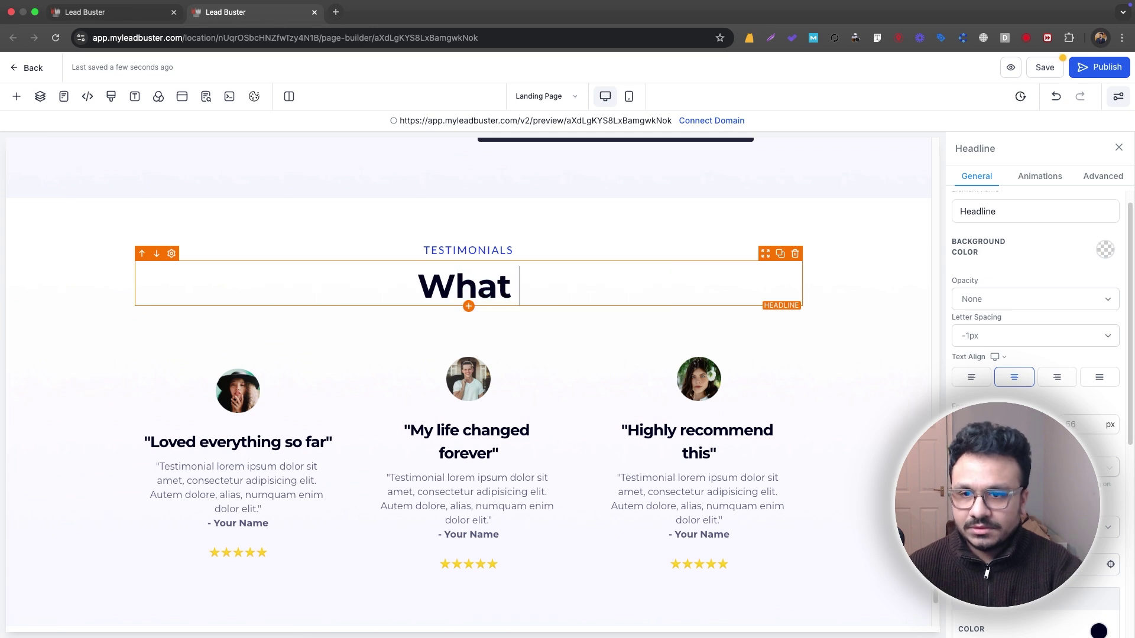
text( Our Patients Are Saying)
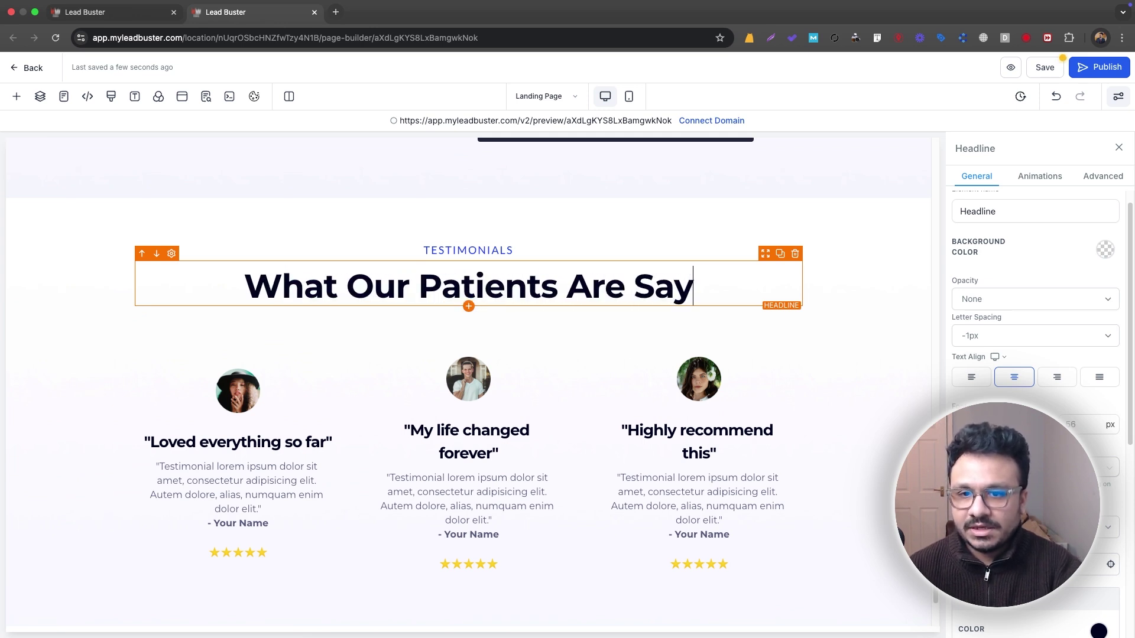
click(1081, 424)
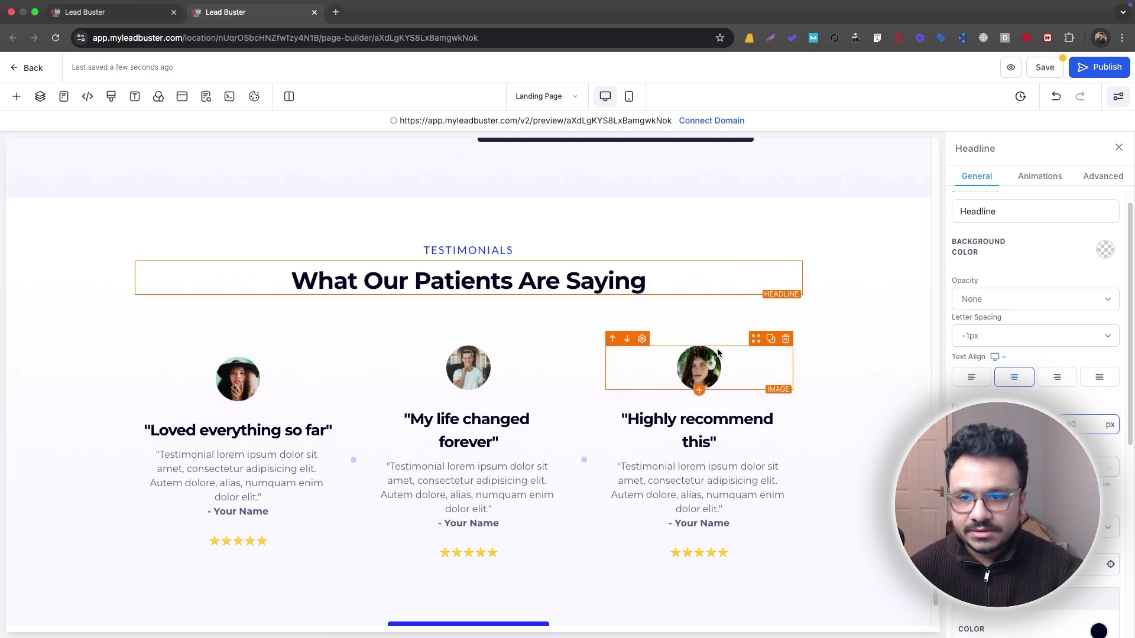
- Add the light Get Started call-to-action template below the testimonials
scroll(304, 332, down, 3)
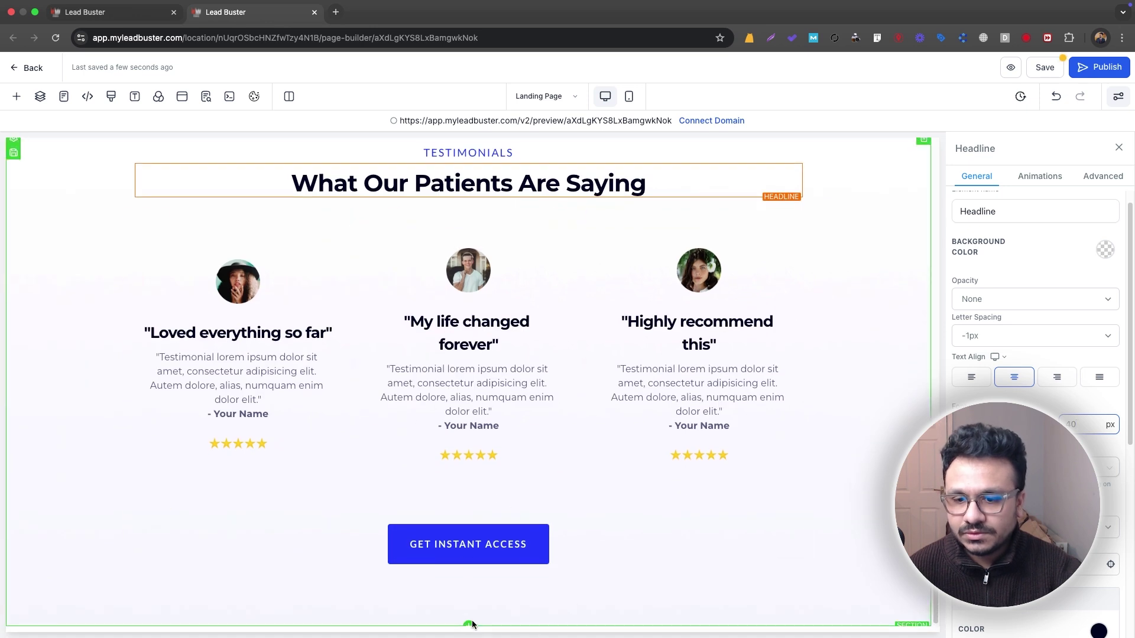
click(470, 625)
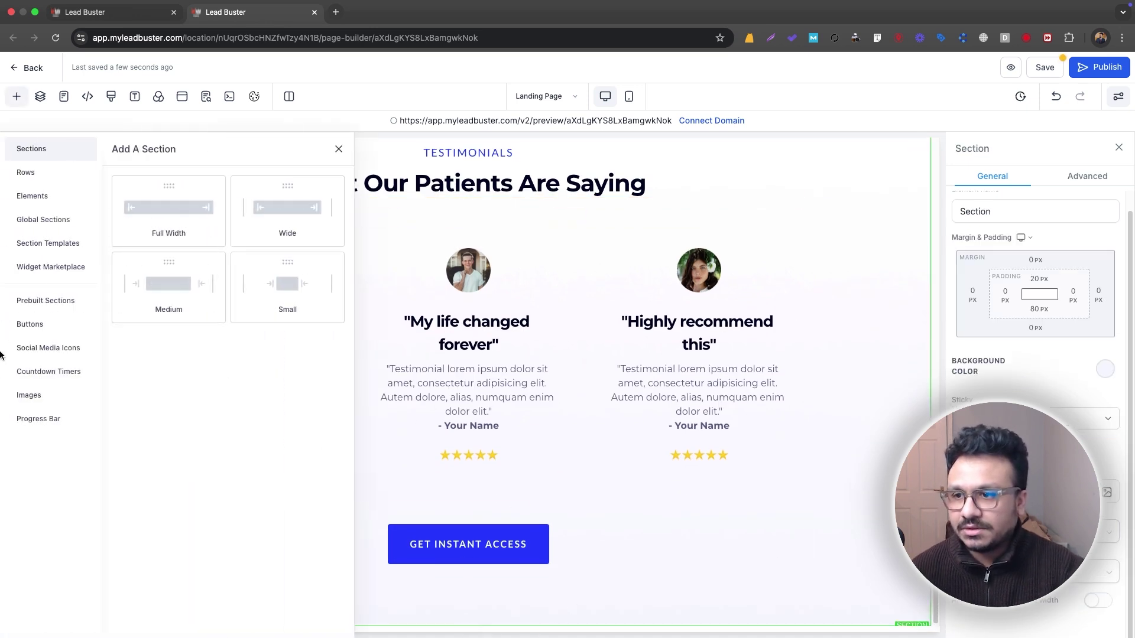
click(25, 310)
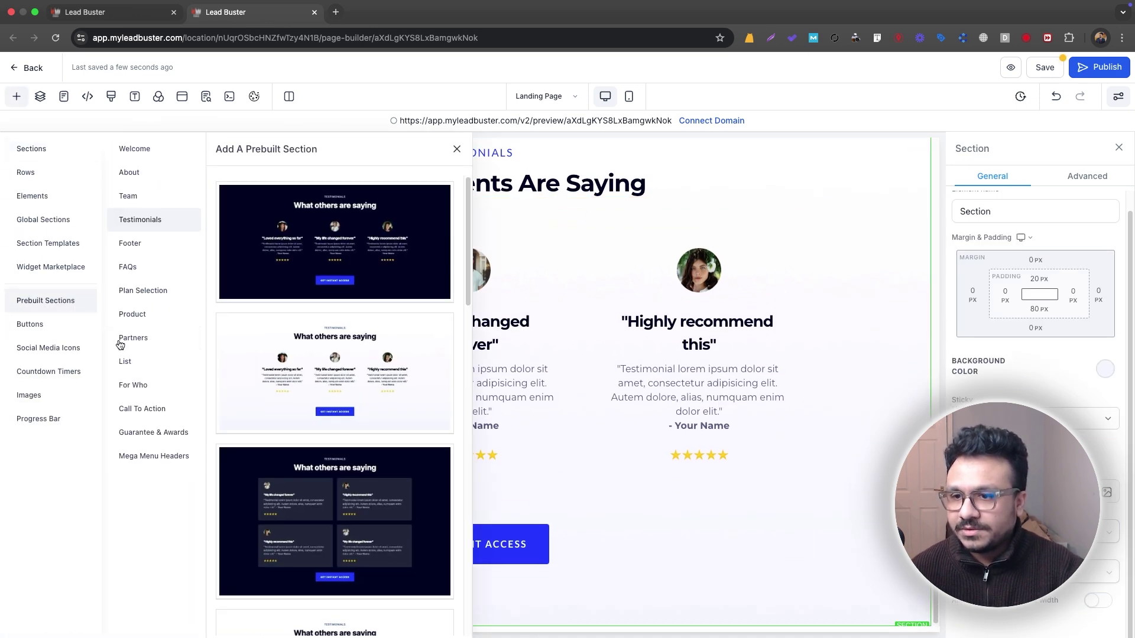
click(148, 408)
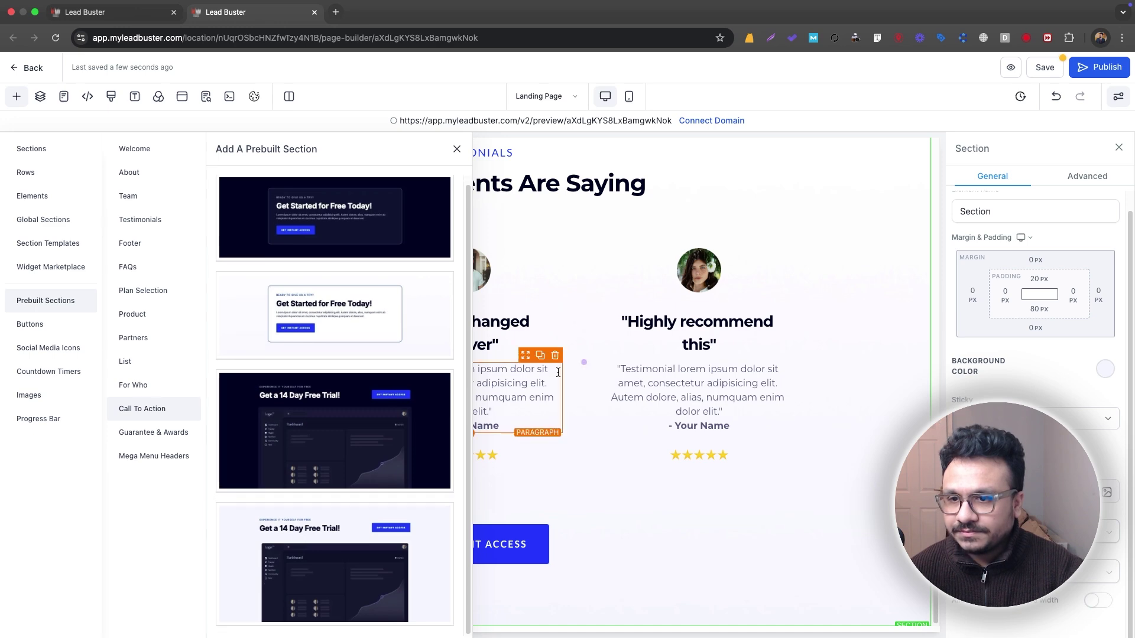
drag(400, 349, 814, 593)
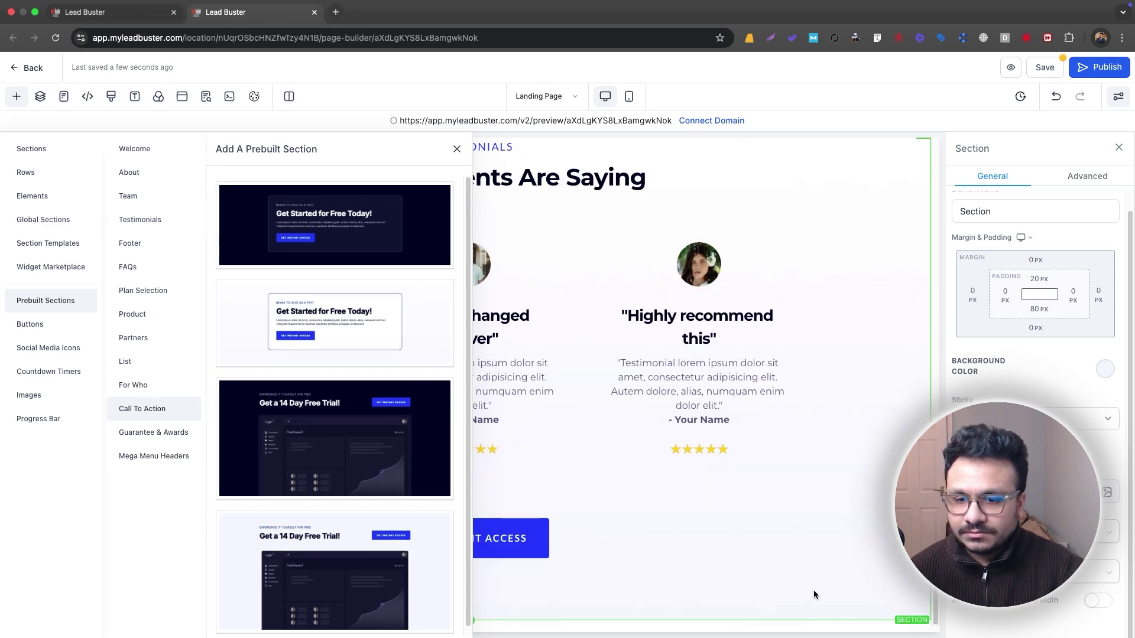
scroll(643, 416, down, 2)
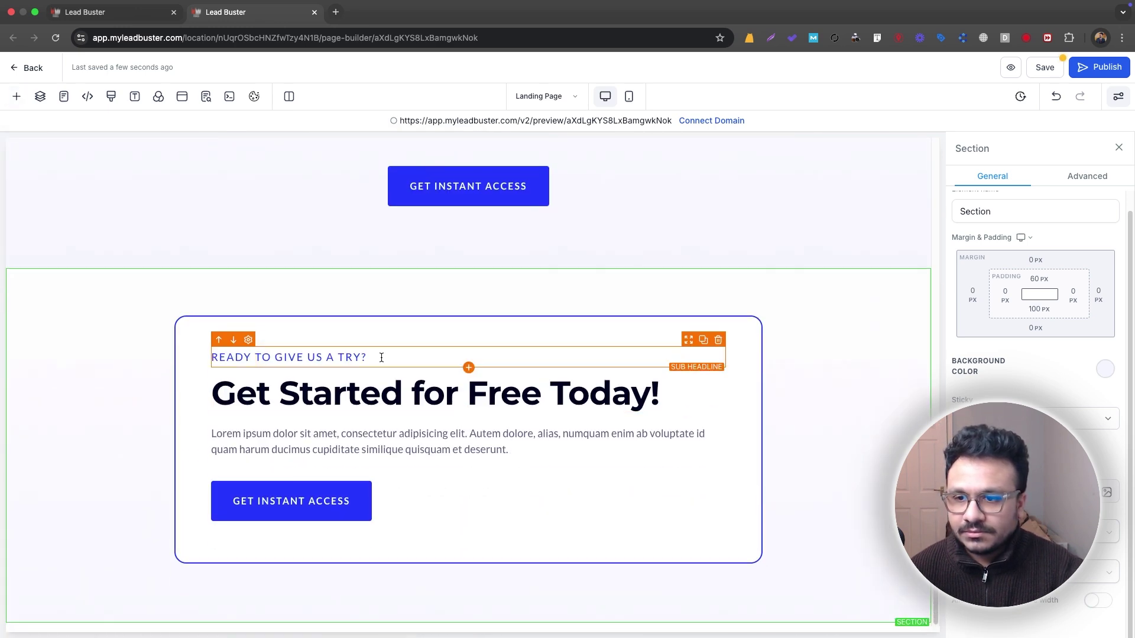
- Reword the call-to-action headline to 'Book A Consultation' and centre-align it
click(422, 409)
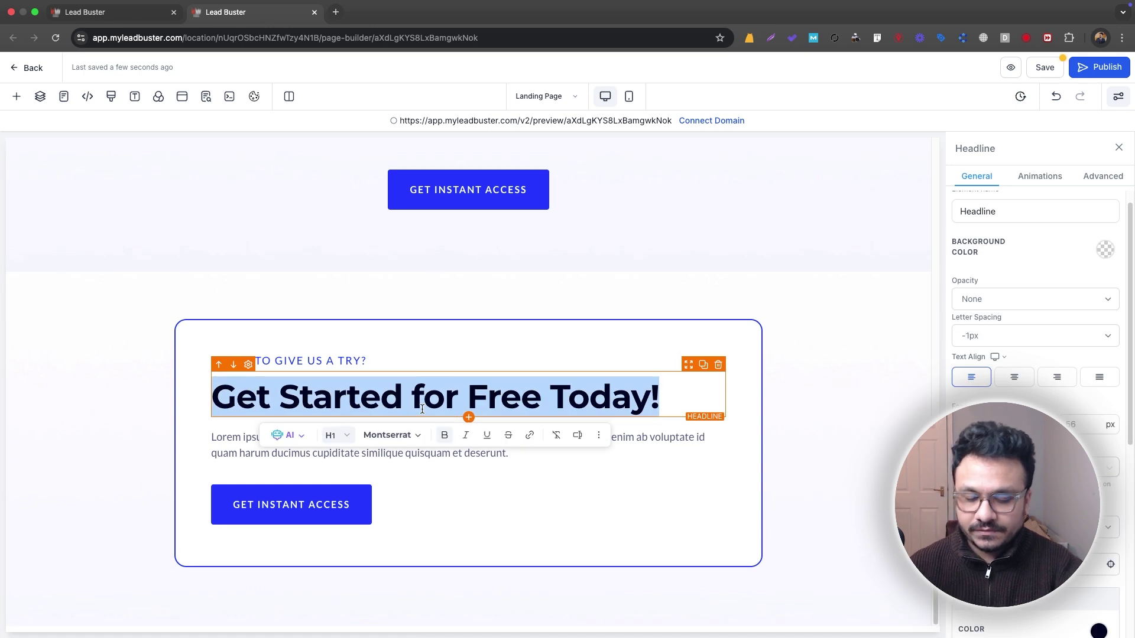
text(Book A Free COn)
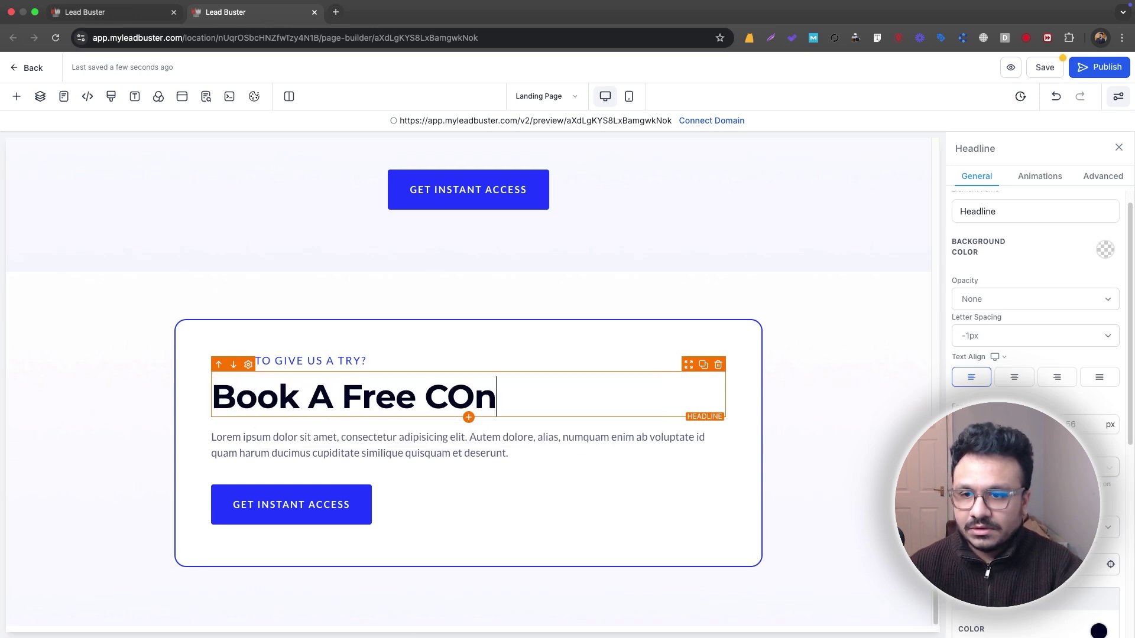
key(BackSpace)
key(BackSpace)
key(BackSpace)
key(BackSpace)
key(BackSpace)
key(BackSpace)
key(BackSpace)
key(BackSpace)
text(Consultation)
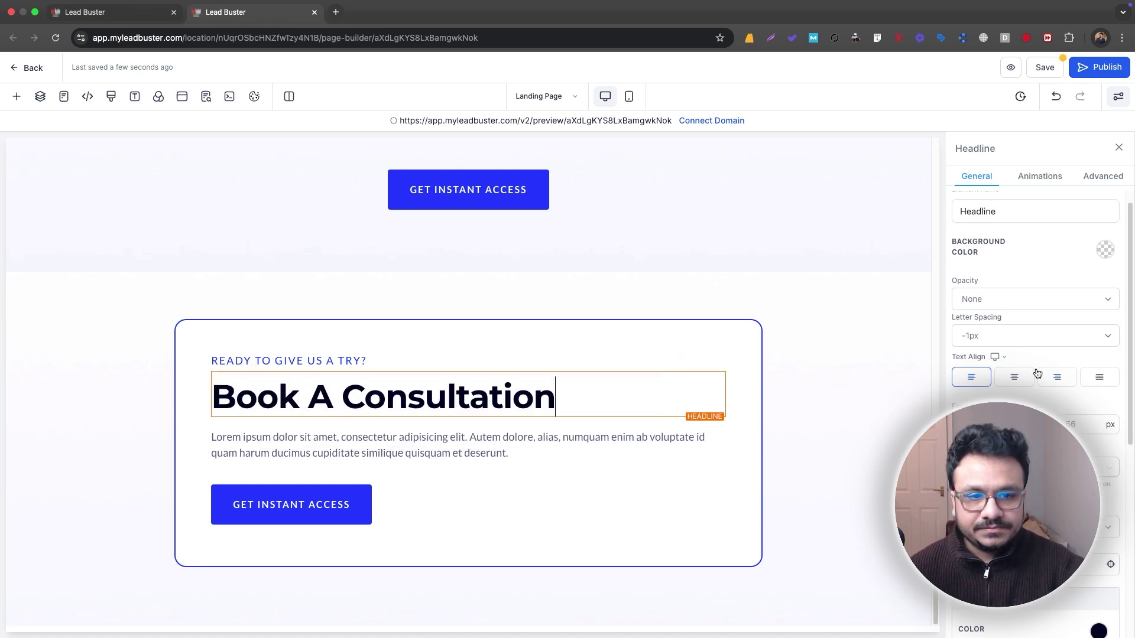
click(1014, 377)
scroll(658, 349, up, 15)
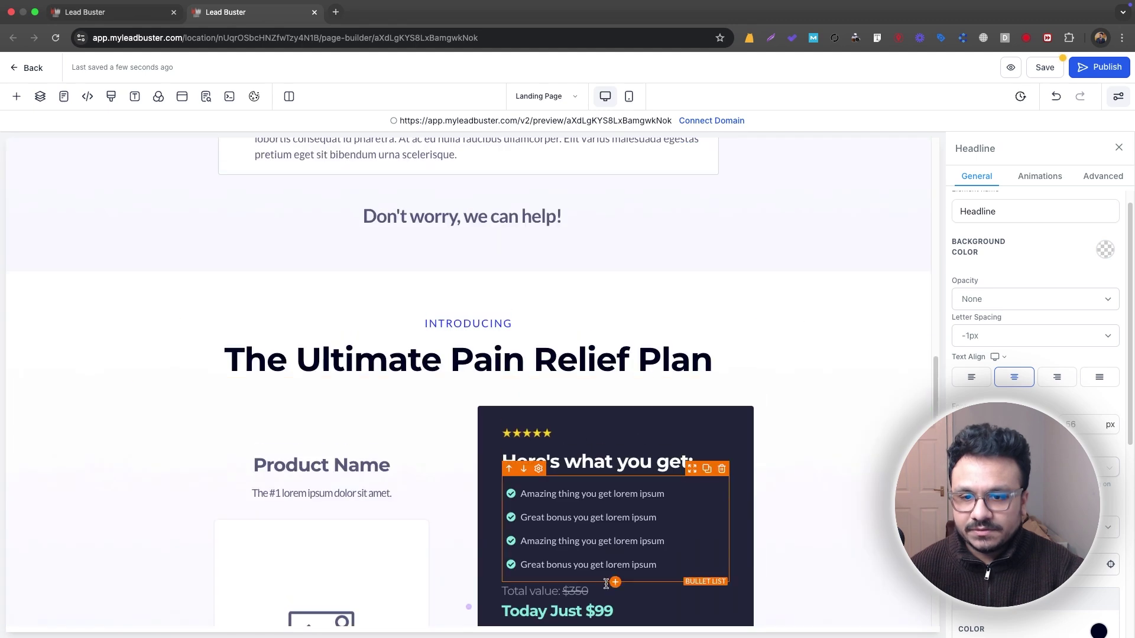
- Change the Get Instant Access button labels to 'Book Your Appointment', including the one under the testimonials
scroll(606, 584, down, 5)
click(615, 342)
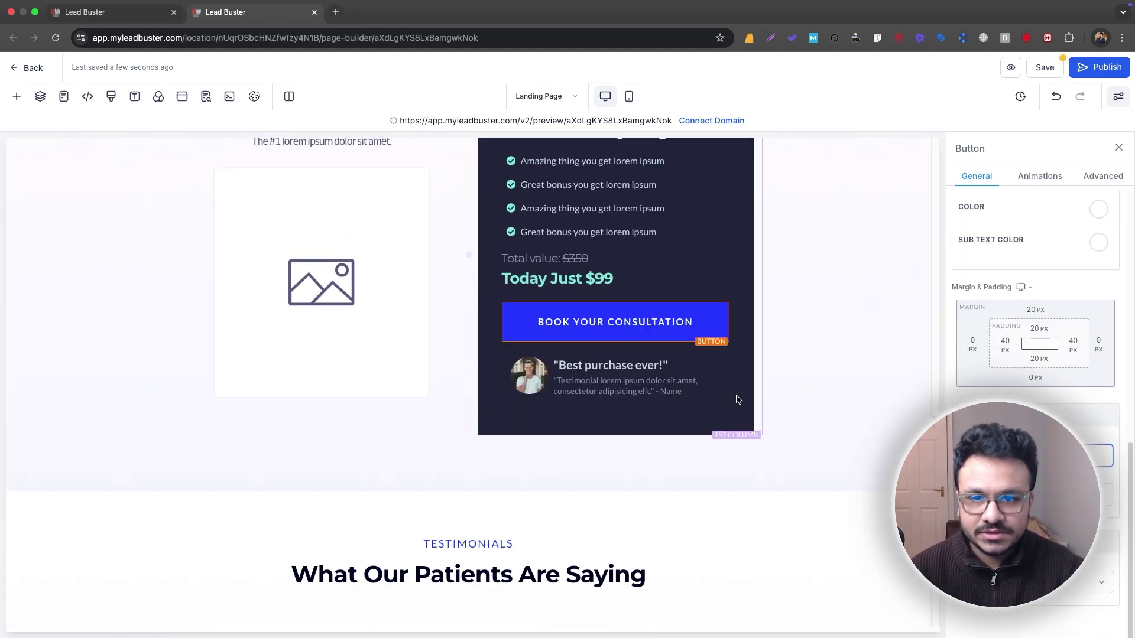
scroll(717, 390, up, 20)
scroll(563, 391, down, 6)
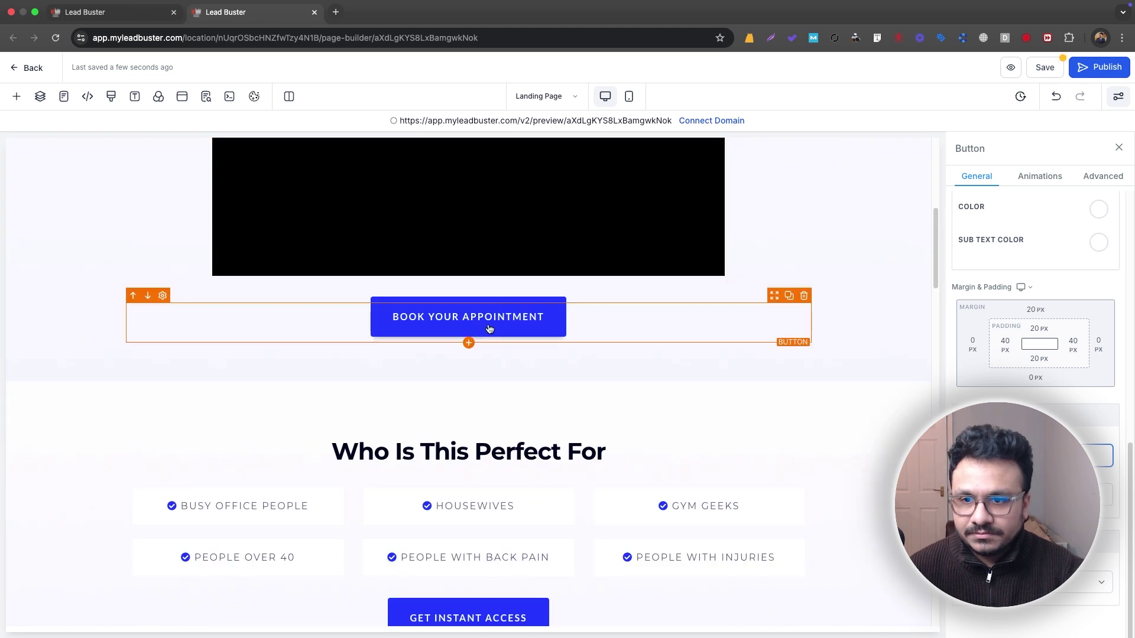
scroll(489, 329, down, 3)
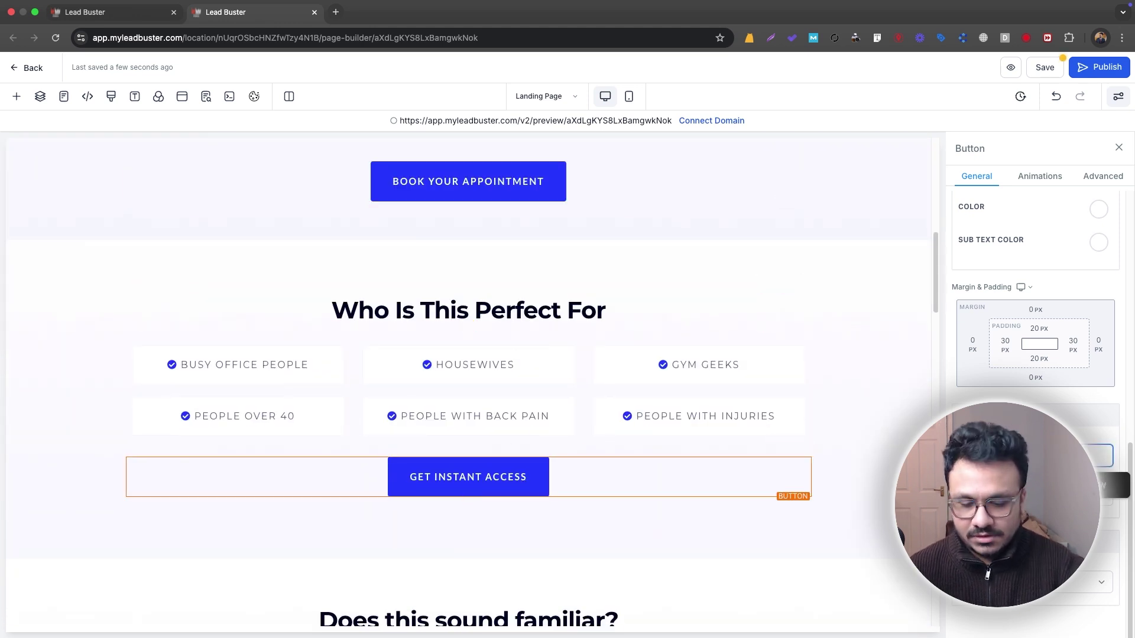
text(Book Your Appointment)
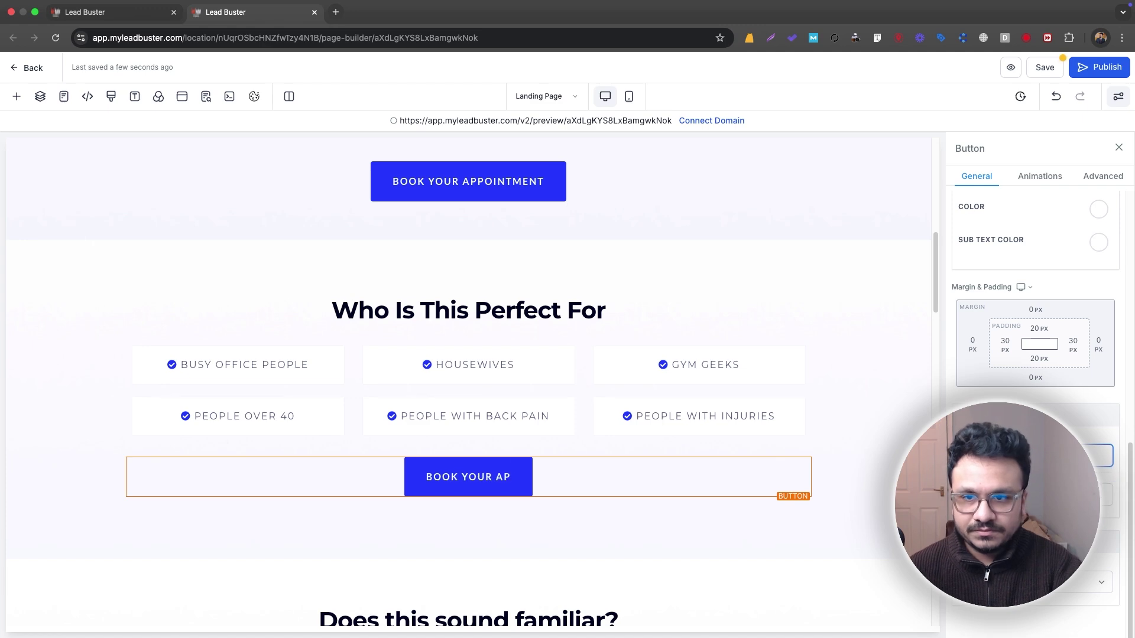
scroll(820, 418, down, 15)
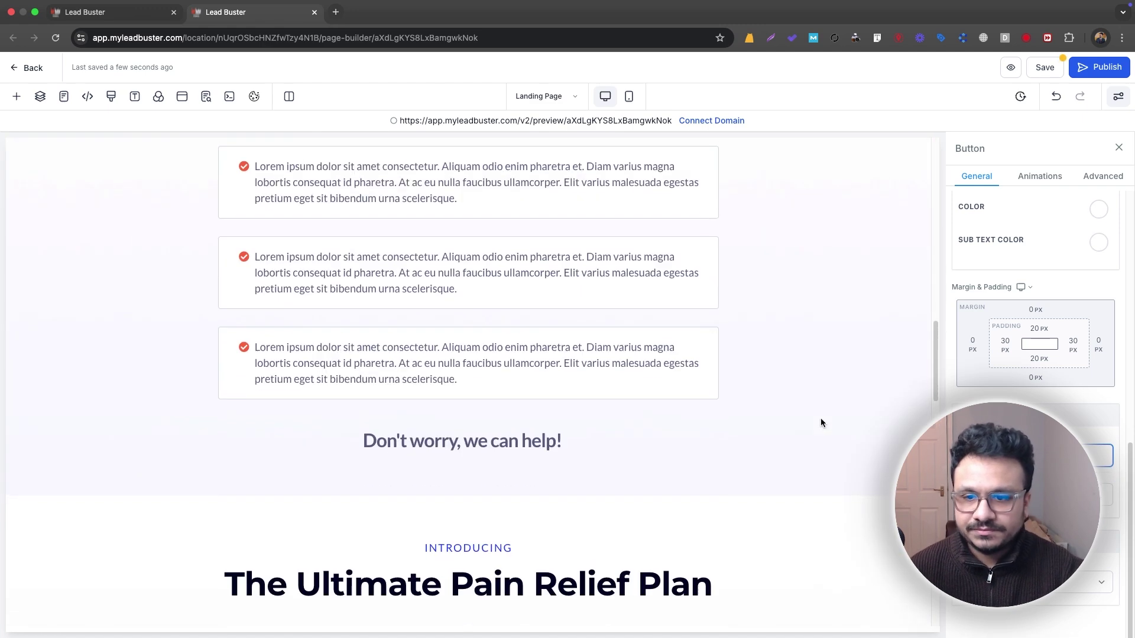
scroll(583, 391, down, 3)
scroll(583, 392, down, 5)
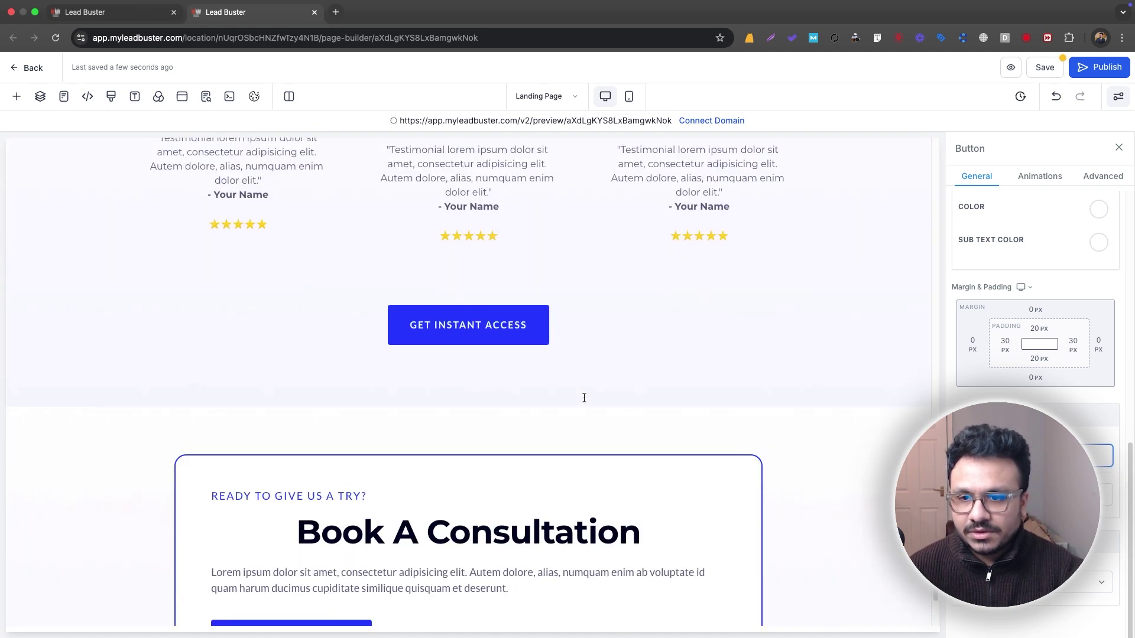
click(496, 385)
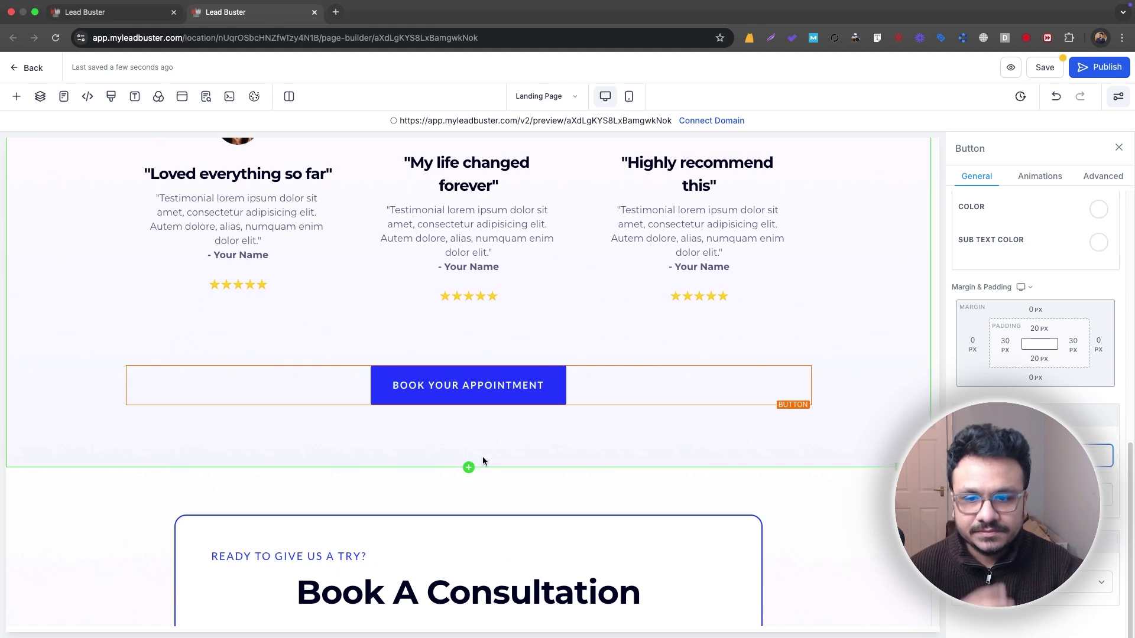
scroll(482, 456, down, 3)
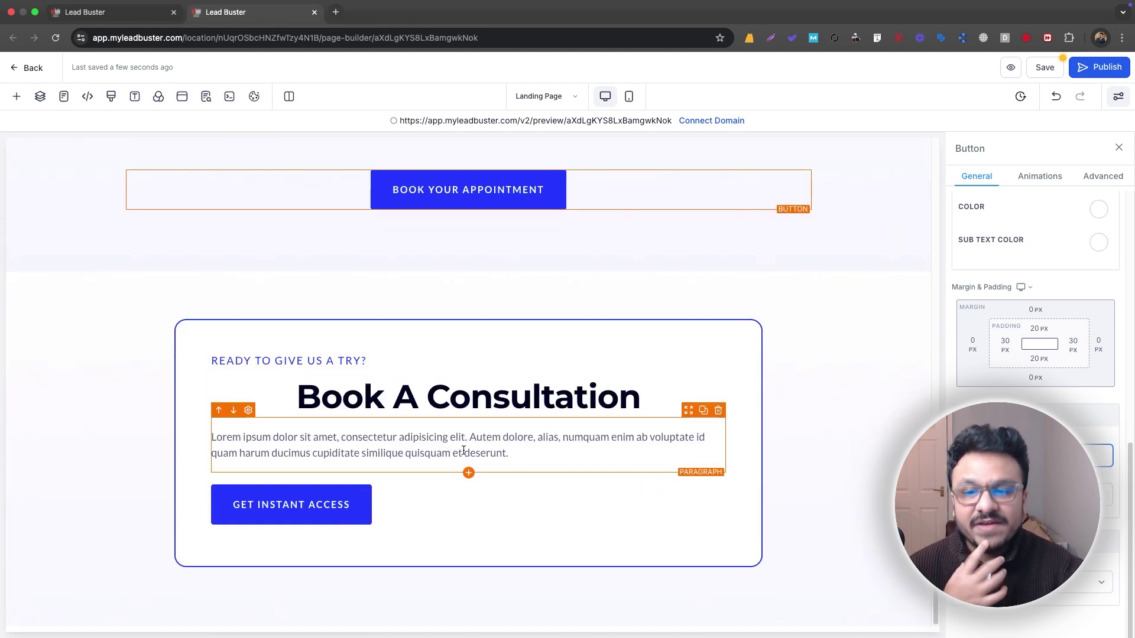
- Swap the consultation card's button for a calendar element showing the Book An Appointment calendar
click(718, 478)
click(469, 513)
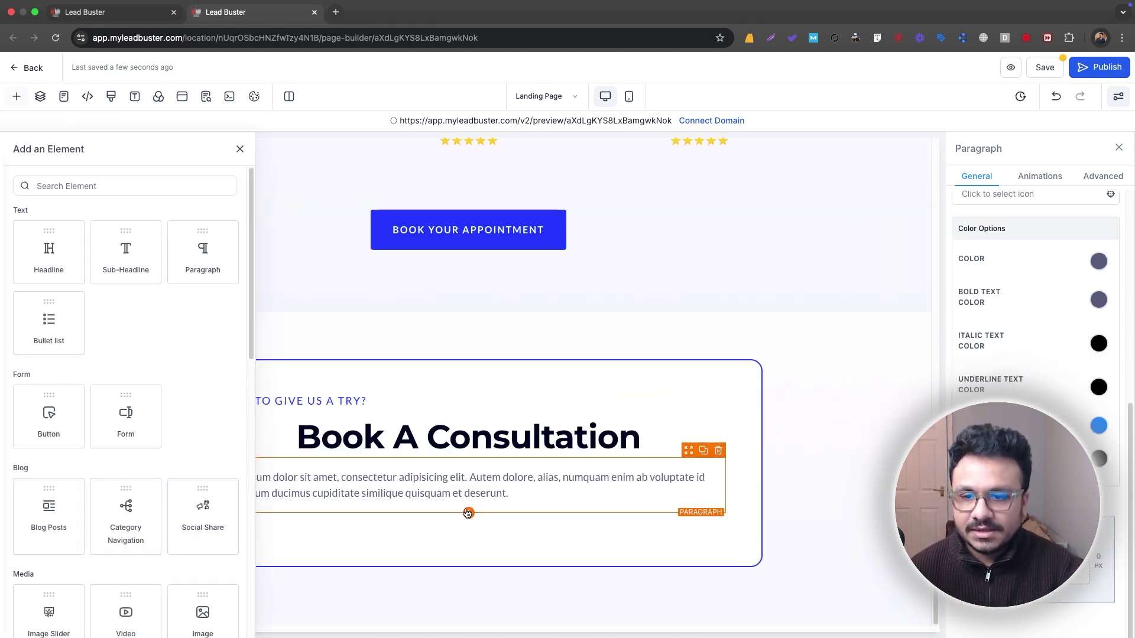
click(185, 185)
text(cal)
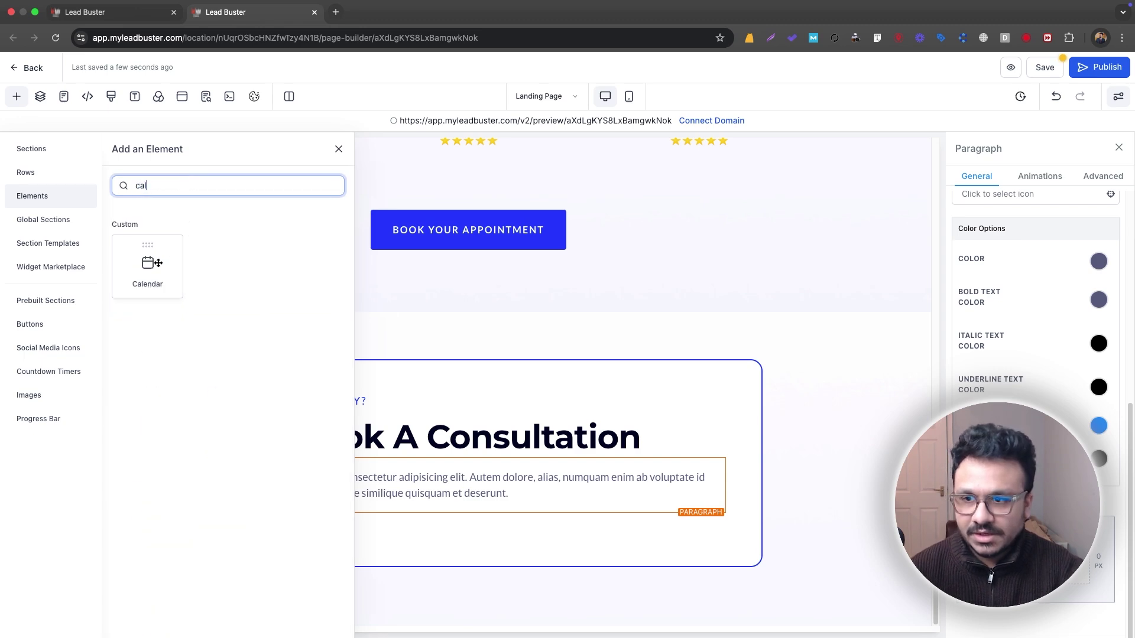
drag(148, 263, 498, 526)
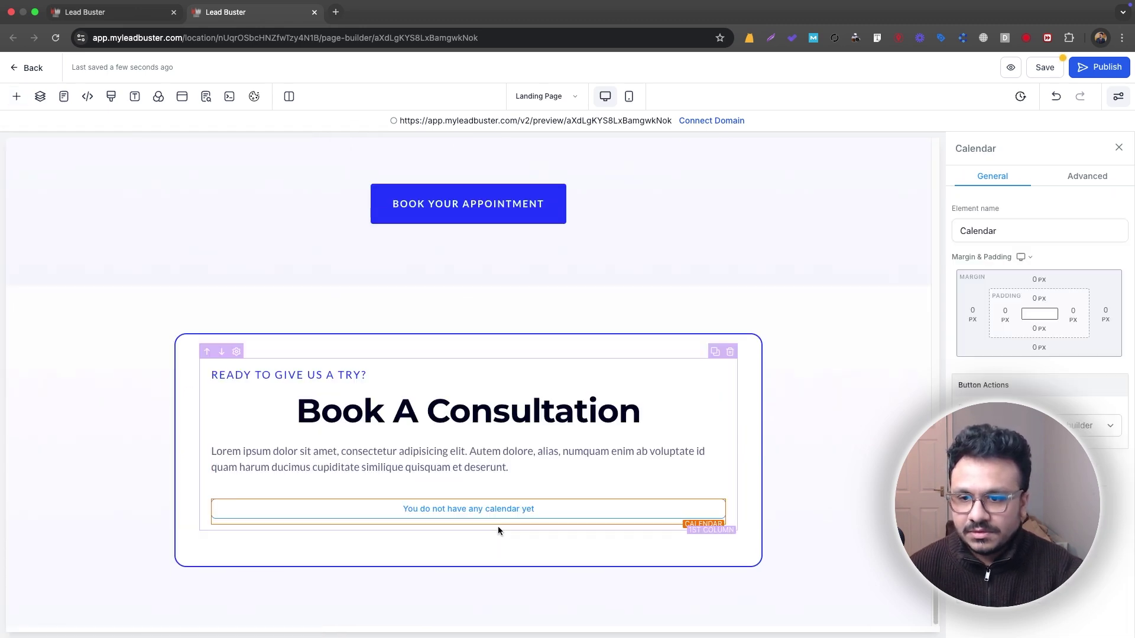
click(558, 306)
click(532, 322)
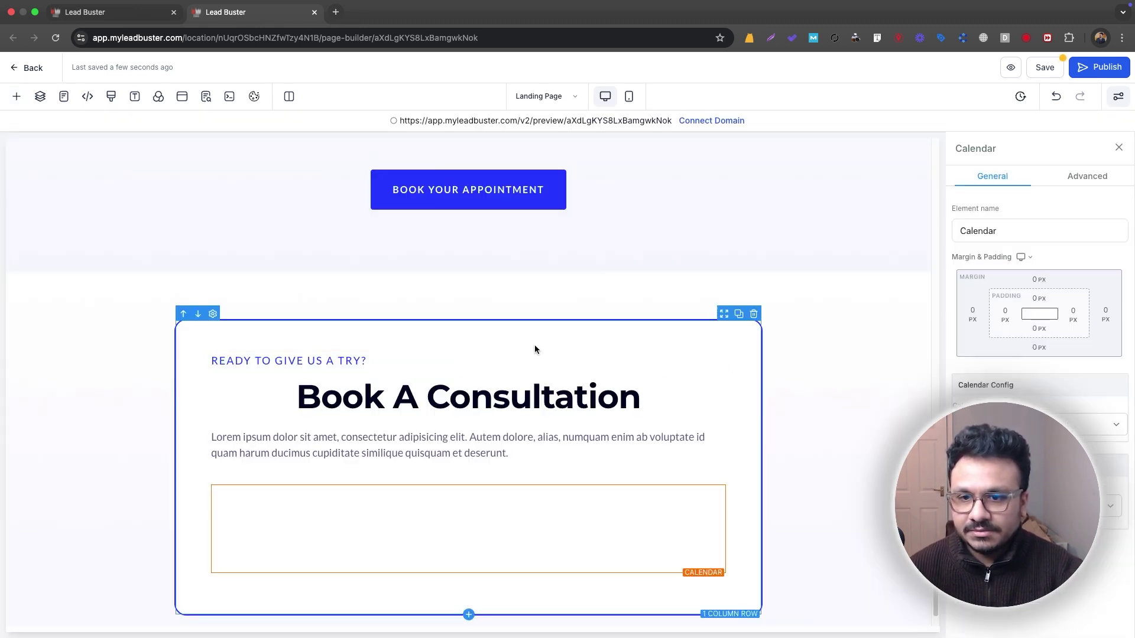
scroll(465, 492, down, 9)
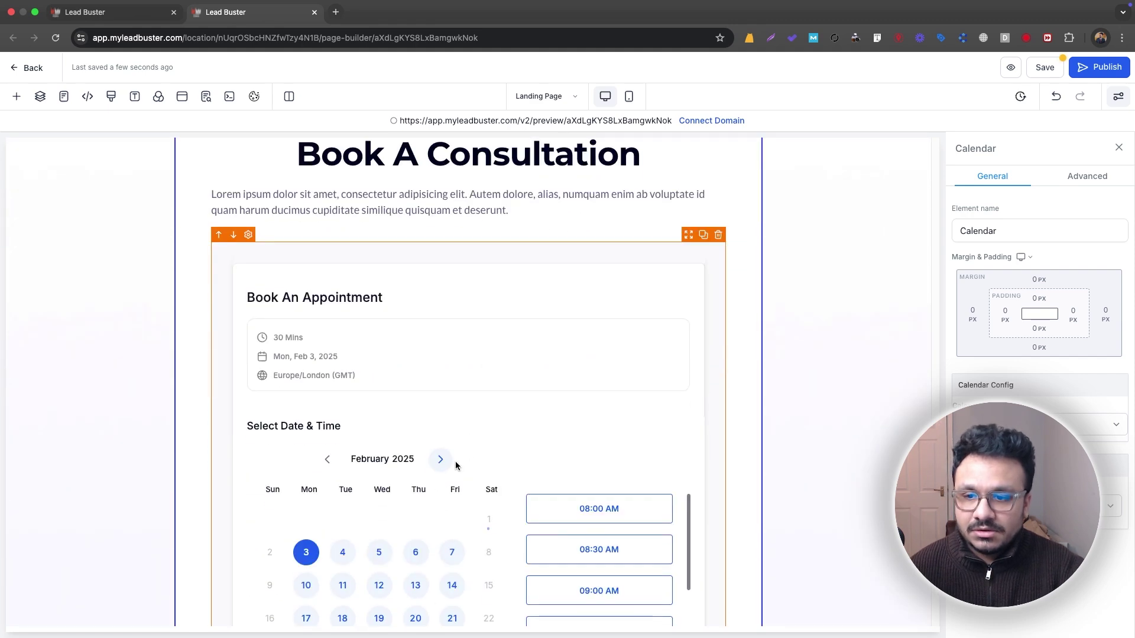
- Add a prebuilt footer section at the bottom of the page
click(470, 624)
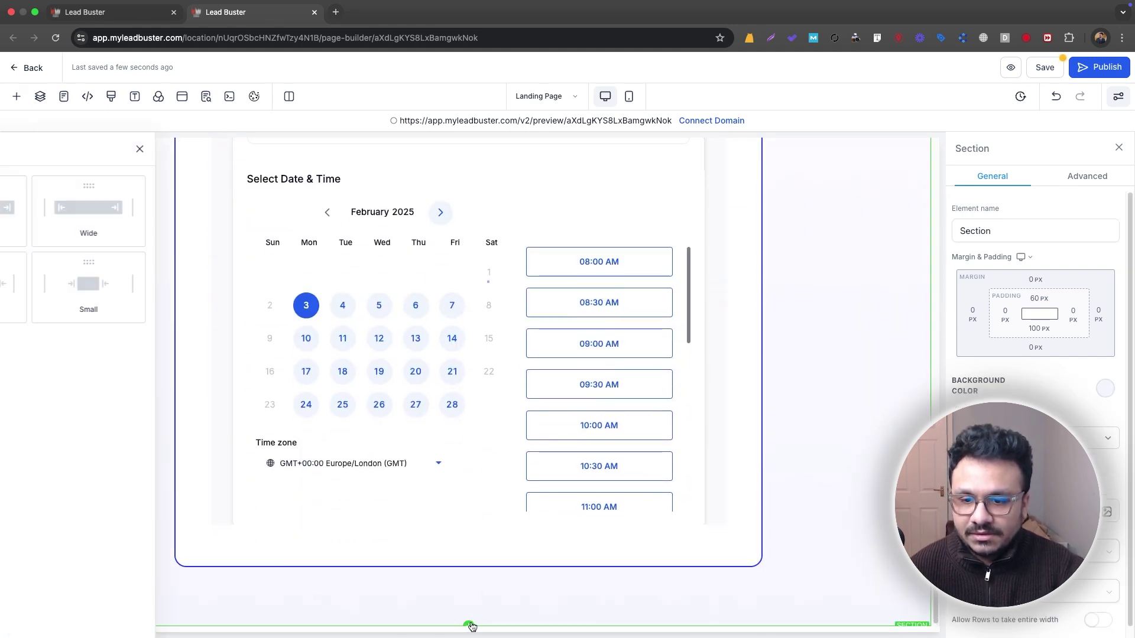
click(46, 300)
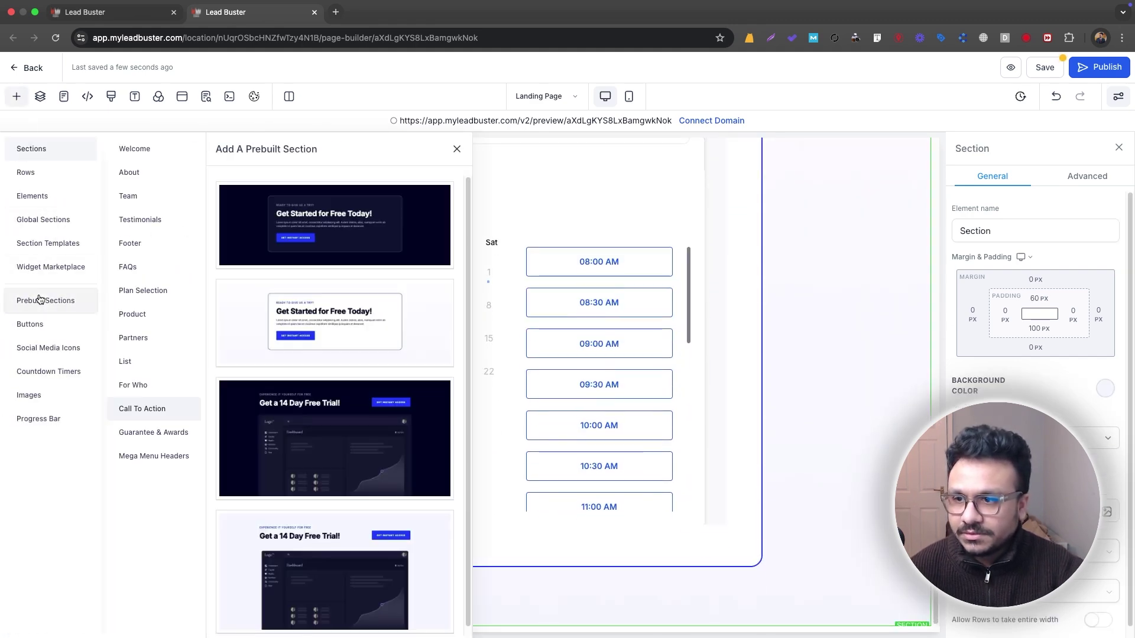
click(146, 237)
drag(353, 263, 795, 631)
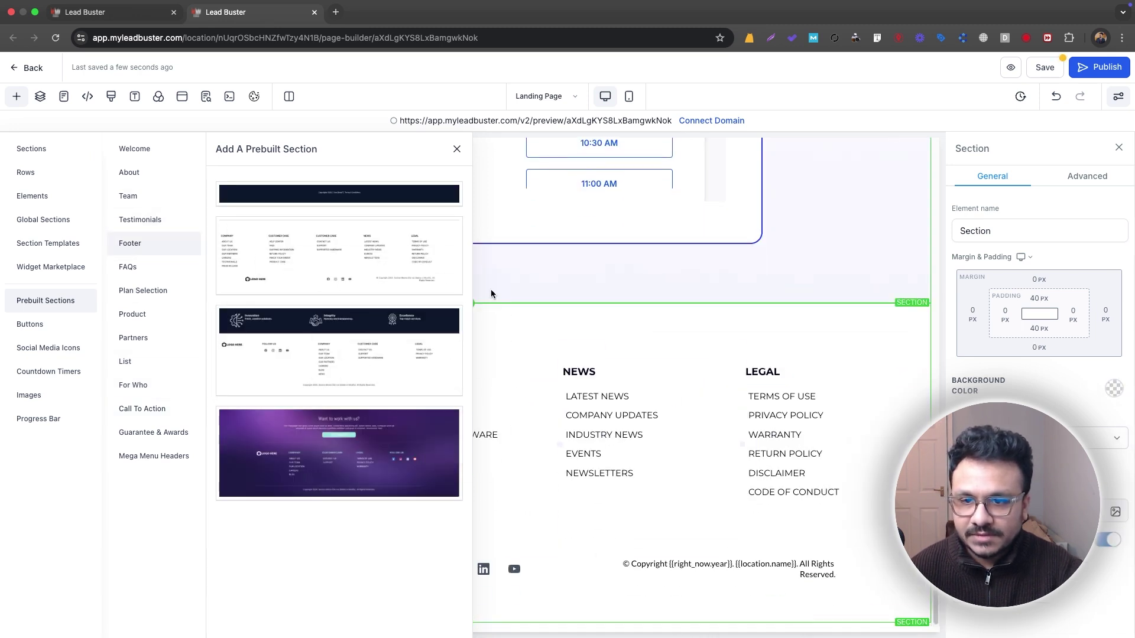
click(456, 149)
- Assign a Button Actions click action to the Book Your Appointment button under the hero video
scroll(478, 329, up, 15)
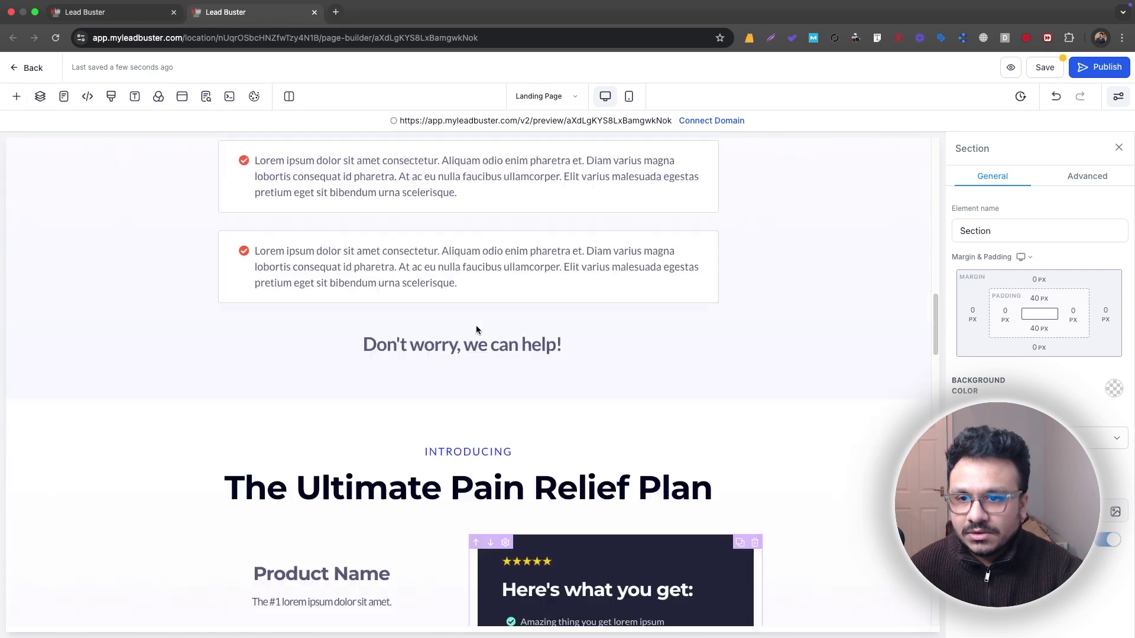
scroll(478, 329, up, 10)
scroll(475, 328, down, 20)
scroll(476, 332, up, 5)
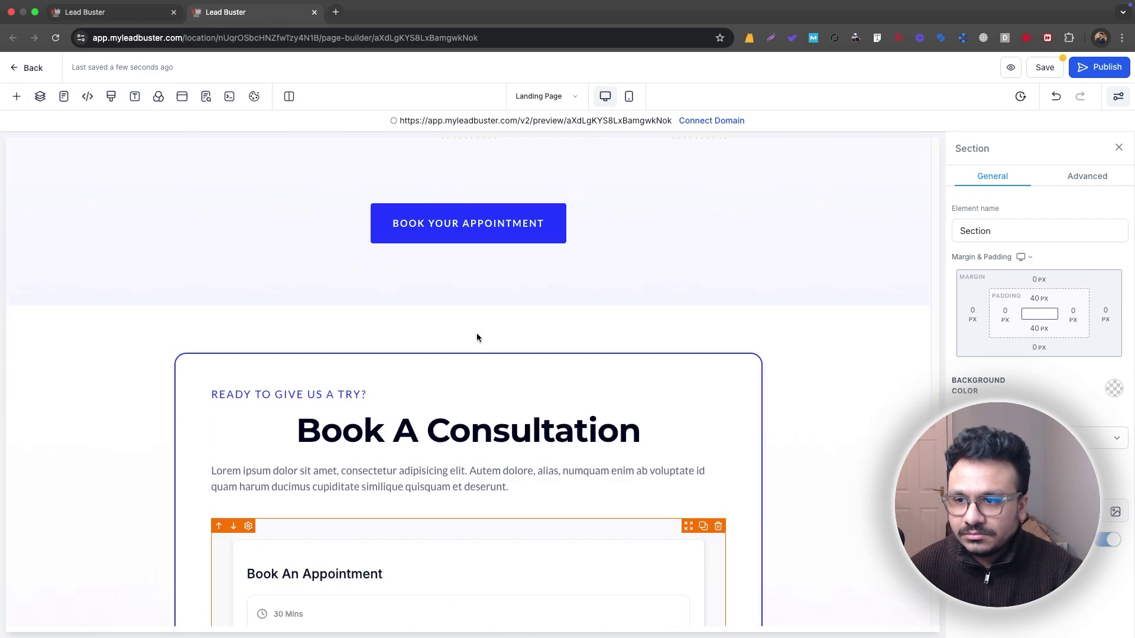
scroll(477, 332, up, 15)
scroll(474, 343, down, 5)
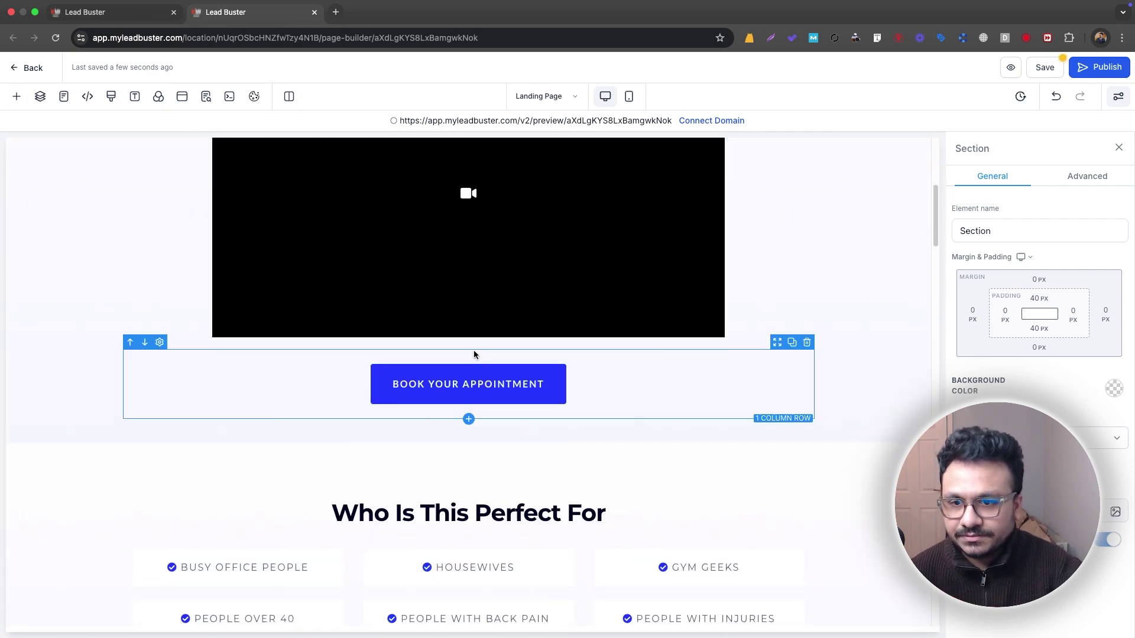
click(474, 387)
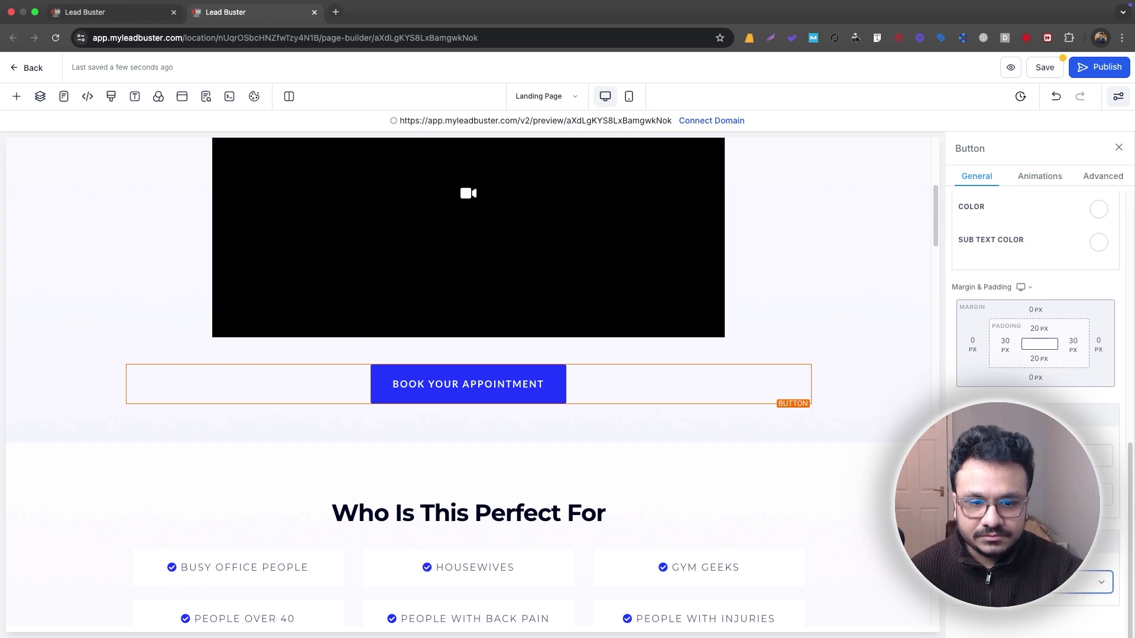
click(1094, 582)
scroll(1031, 603, down, 1)
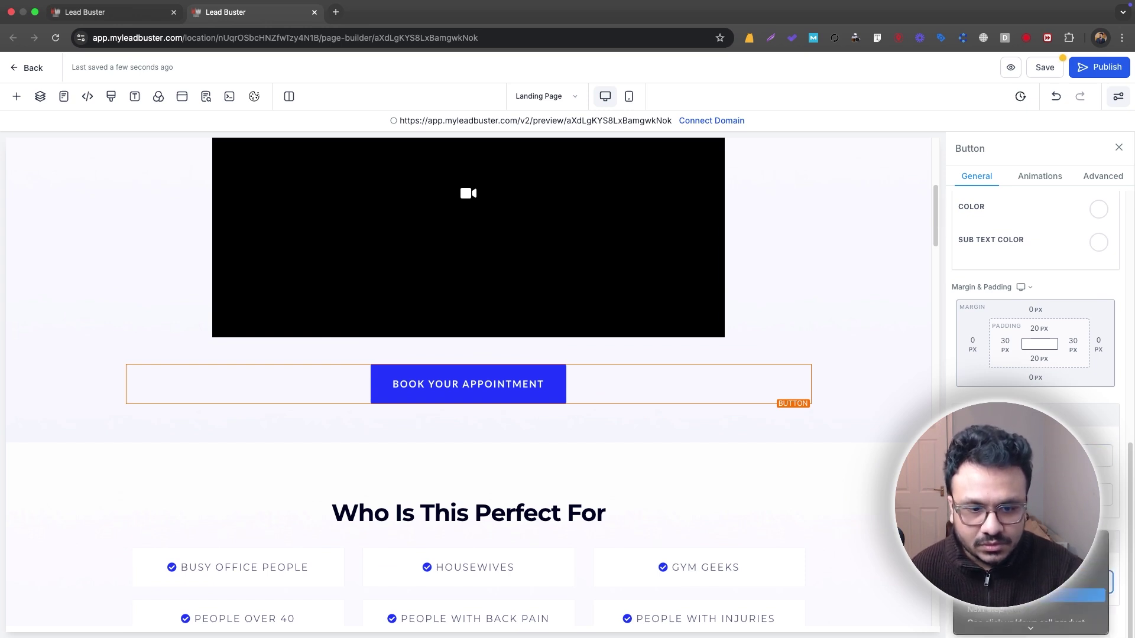
click(1058, 596)
- Scroll through the landing page from hero to footer to review it
scroll(1034, 532, down, 1)
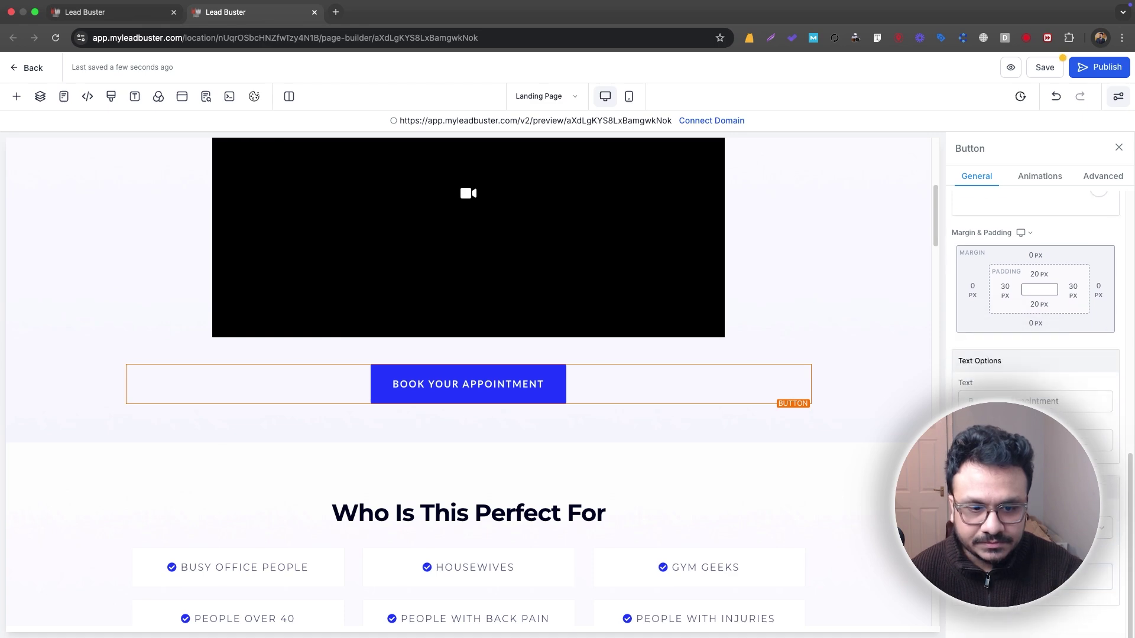
scroll(467, 385, down, 15)
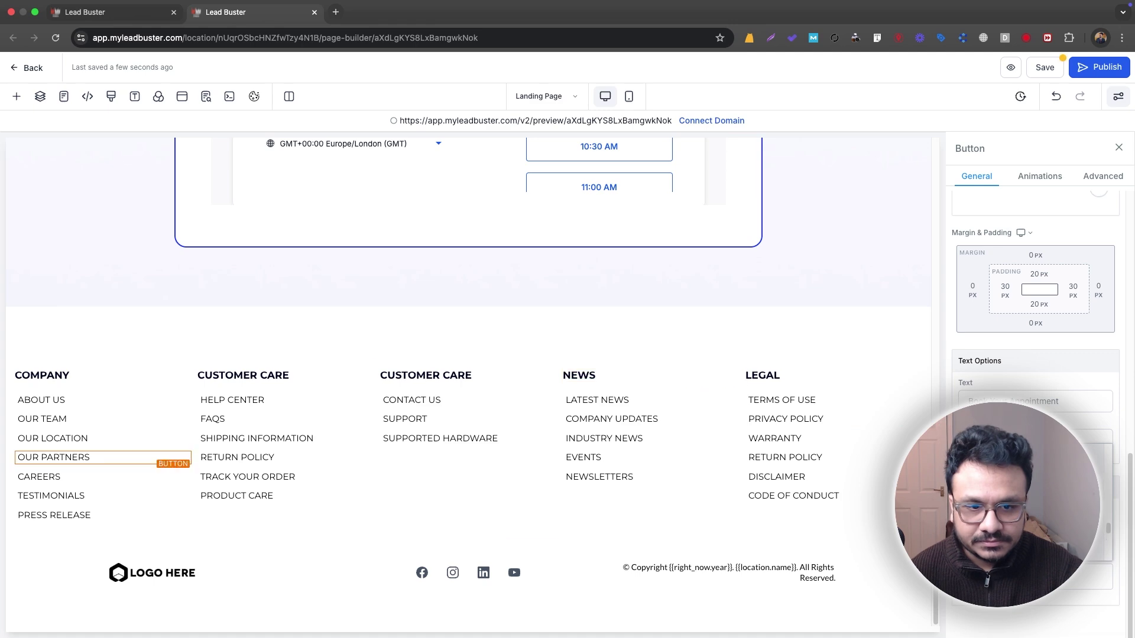
scroll(467, 384, up, 10)
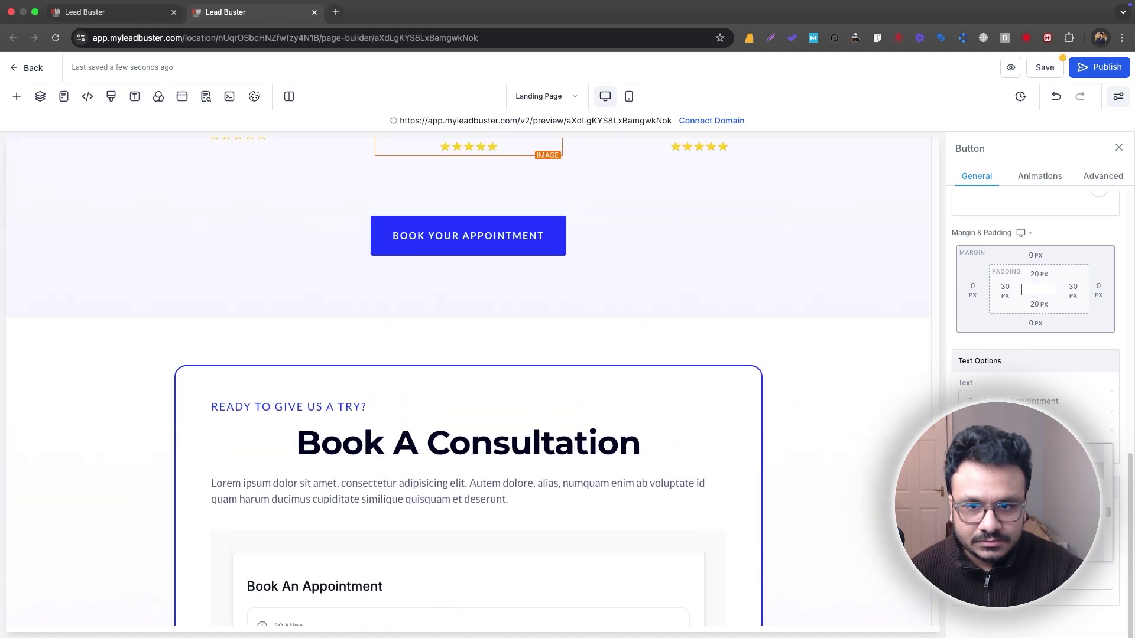
scroll(441, 520, down, 8)
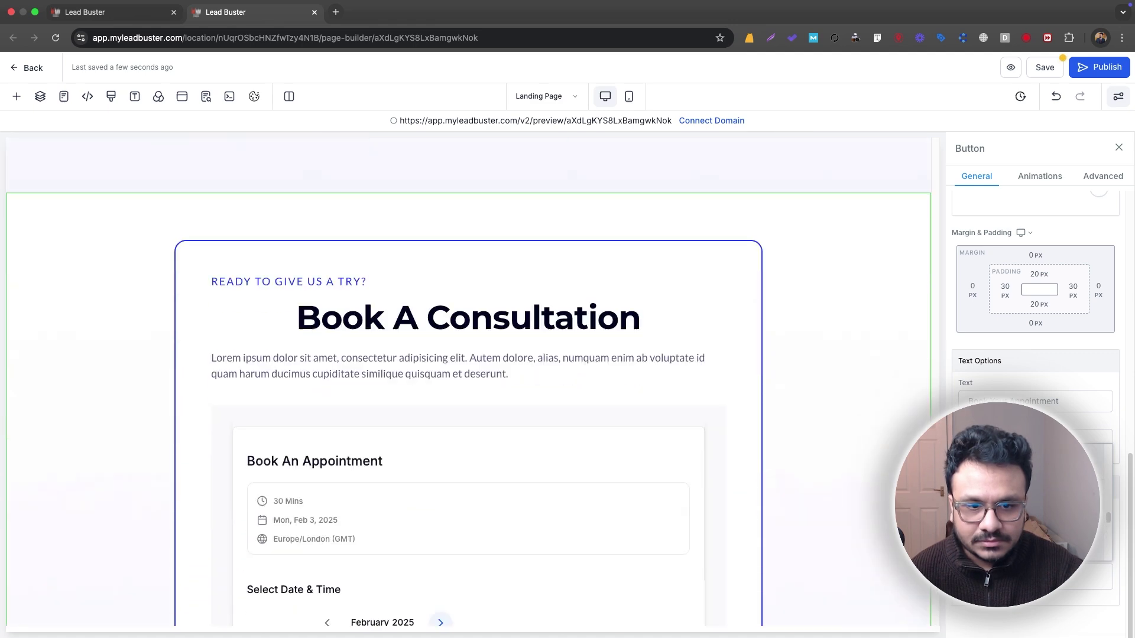
scroll(441, 520, down, 3)
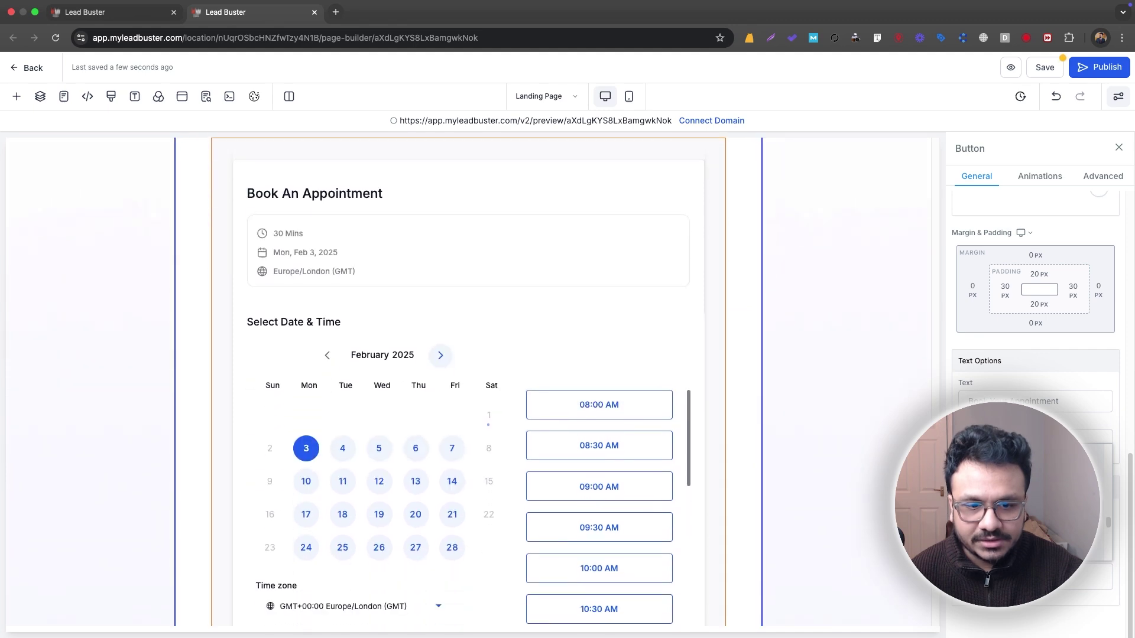
scroll(782, 452, up, 20)
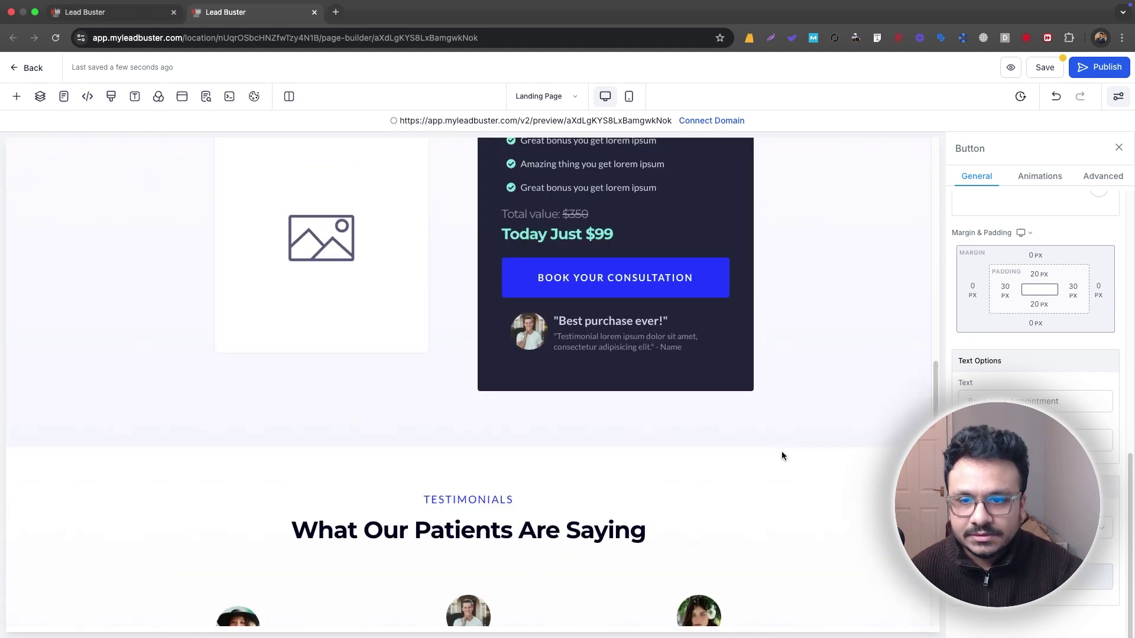
scroll(782, 451, down, 7)
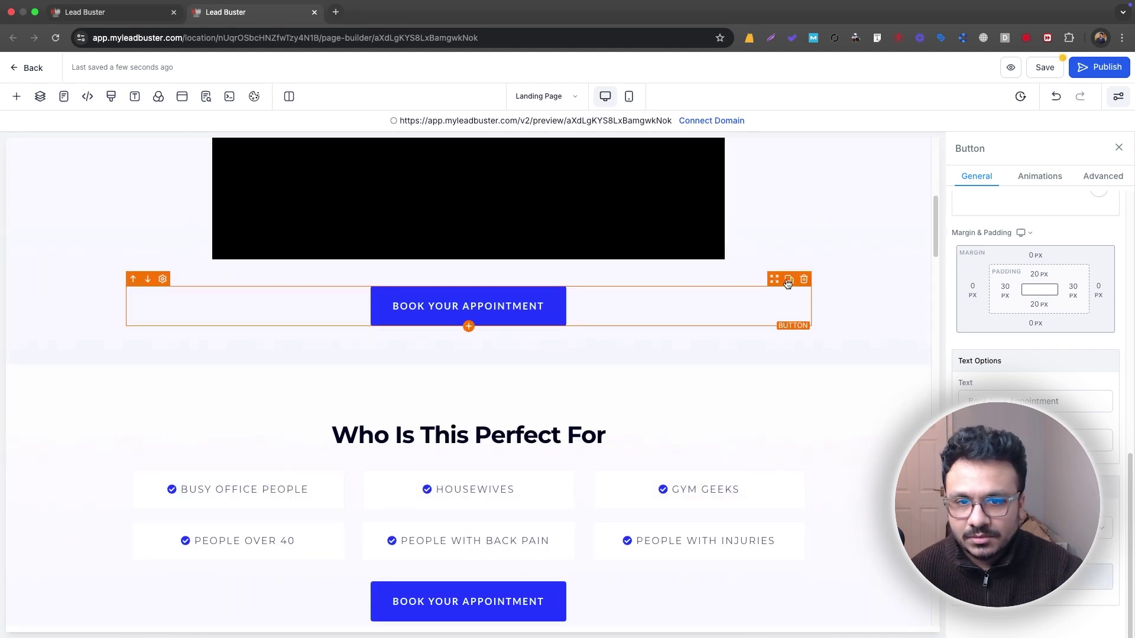
- Duplicate the Book Your Appointment button and move a copy into the 'Here's what you get' offer card
click(789, 281)
drag(771, 280, 767, 415)
drag(756, 257, 558, 402)
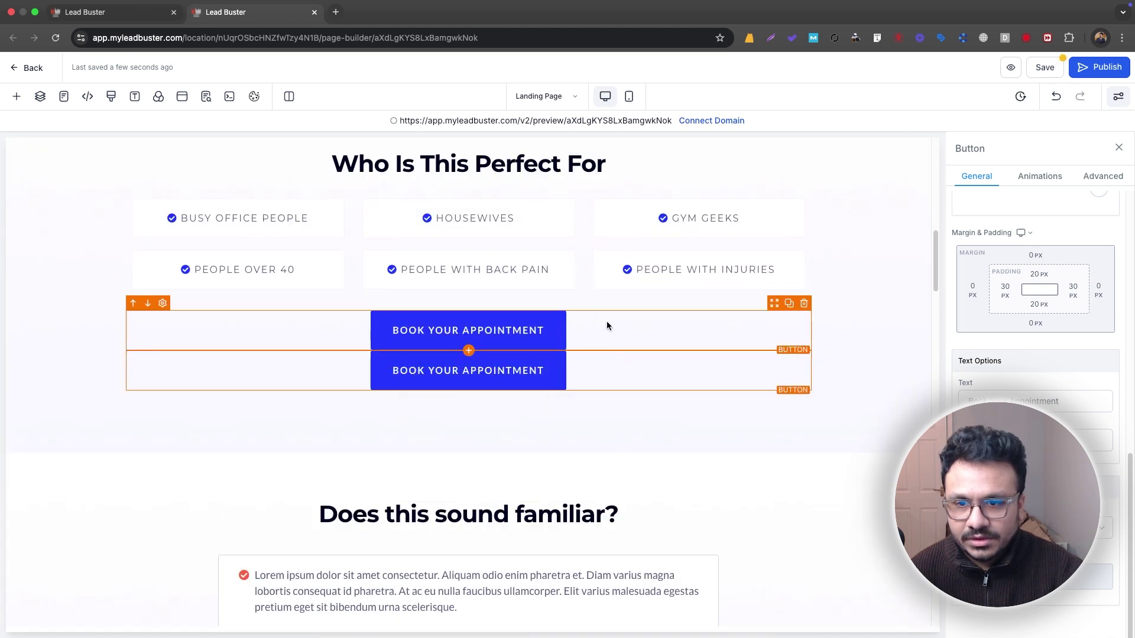
click(804, 305)
click(788, 303)
drag(763, 369, 736, 527)
scroll(742, 481, down, 6)
scroll(732, 230, up, 2)
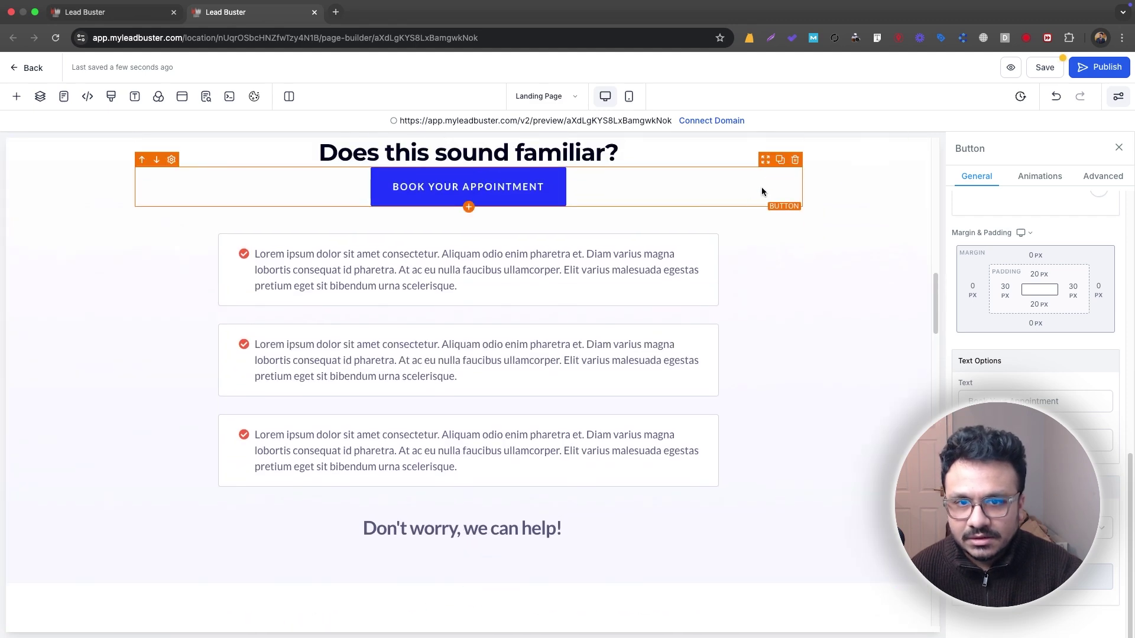
drag(765, 166, 657, 596)
scroll(657, 596, down, 4)
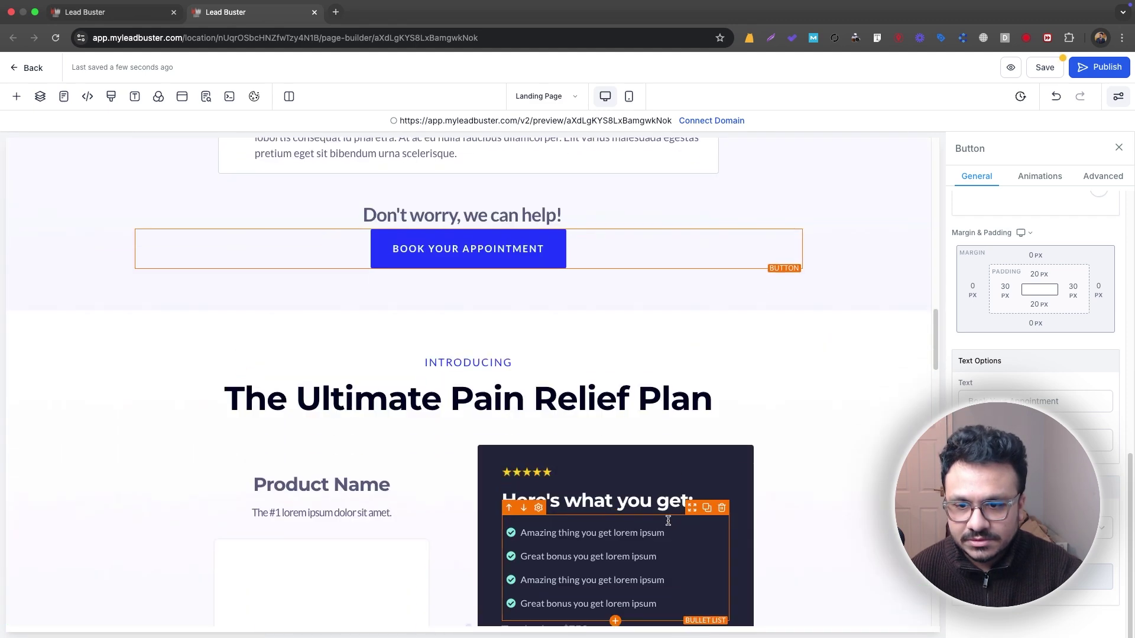
drag(765, 228, 779, 496)
scroll(779, 495, down, 5)
drag(680, 220, 681, 411)
- Delete the offer card's consultation button and remove the extra duplicate Book Your Appointment button
click(722, 353)
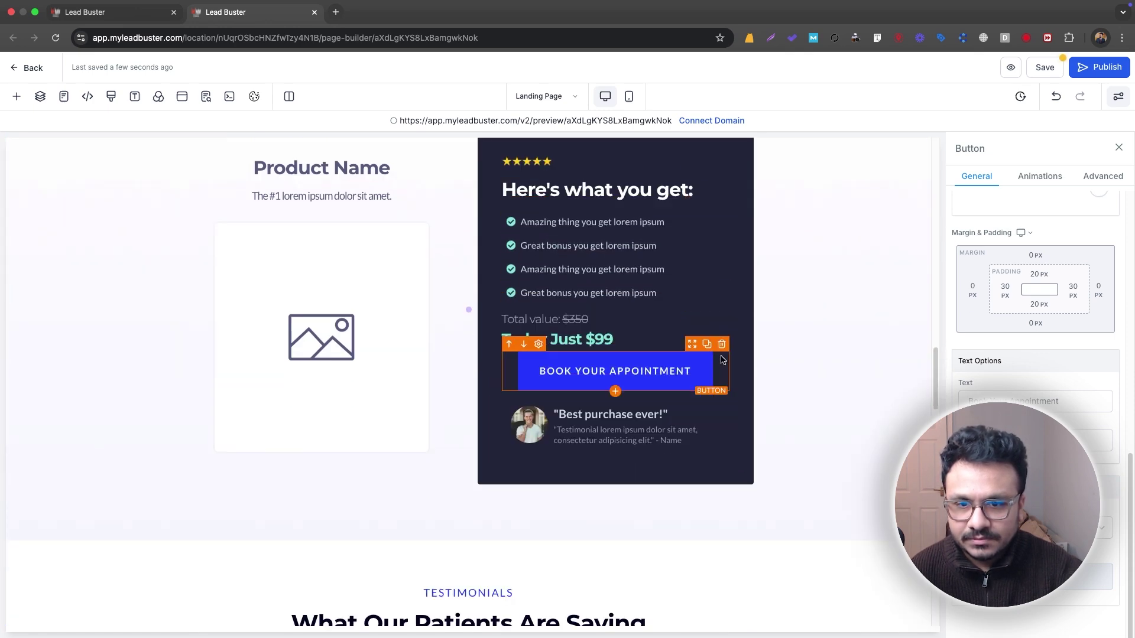
click(707, 344)
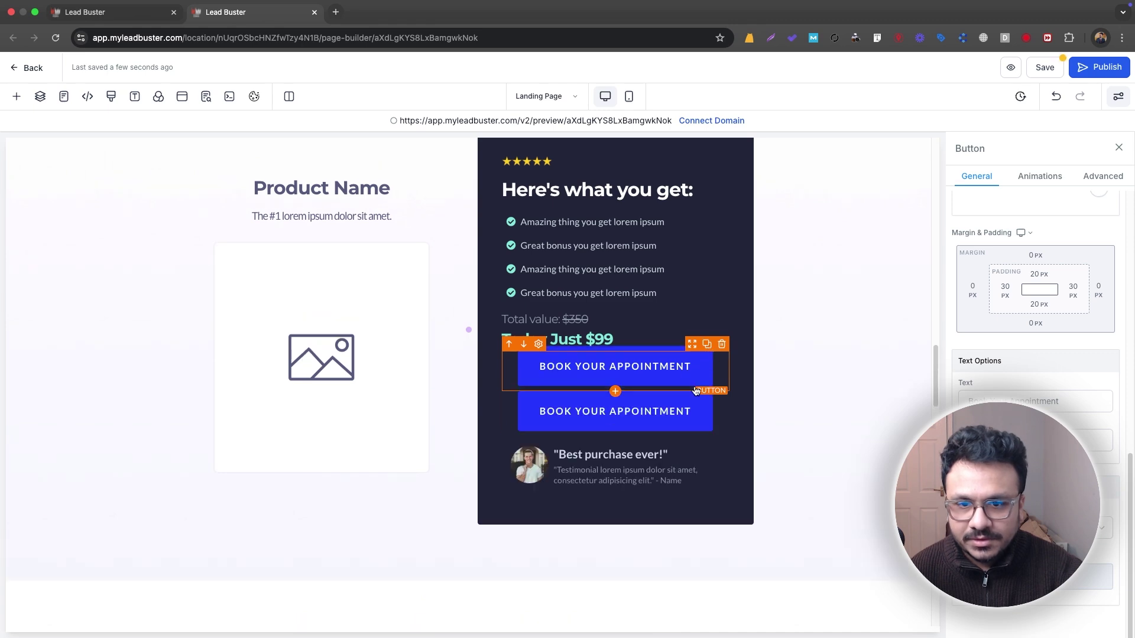
drag(692, 387, 585, 399)
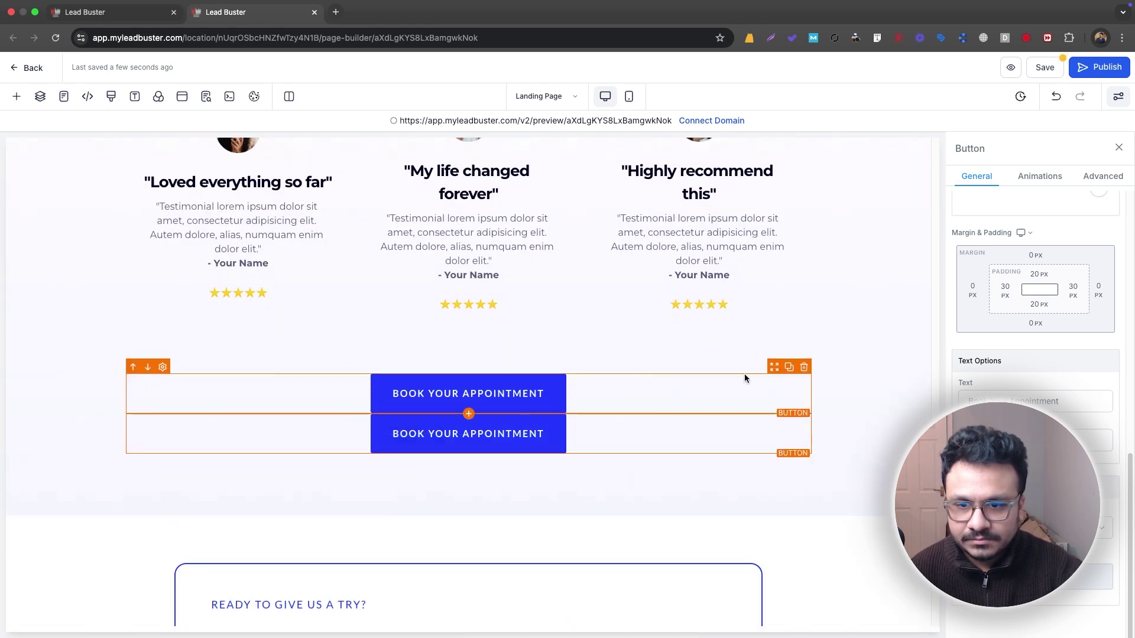
click(803, 368)
scroll(762, 367, down, 4)
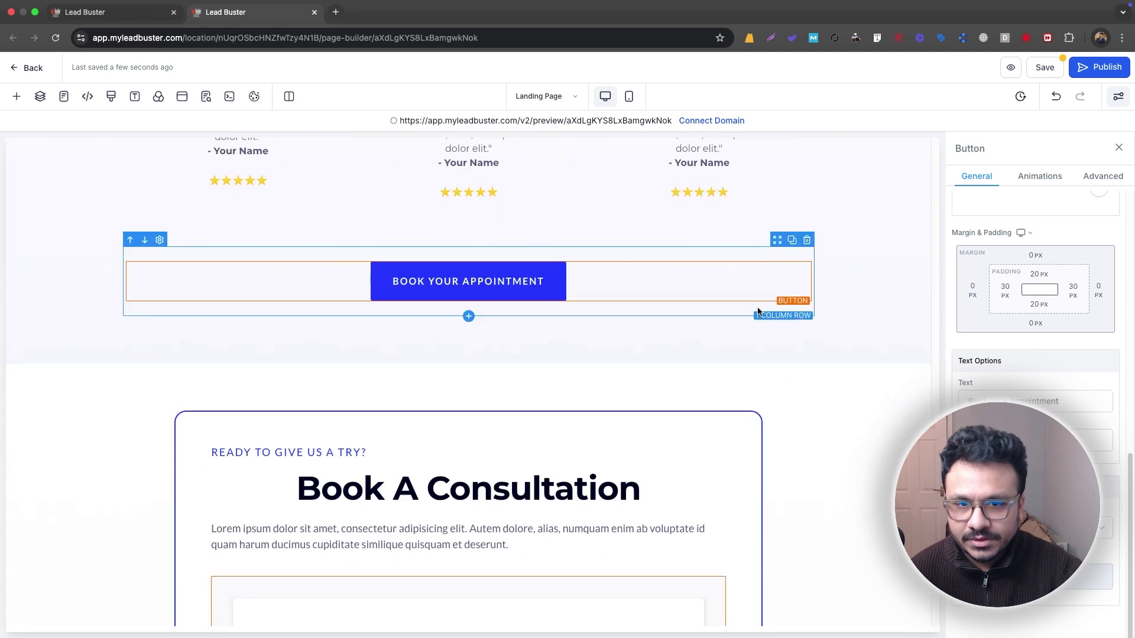
scroll(647, 459, down, 10)
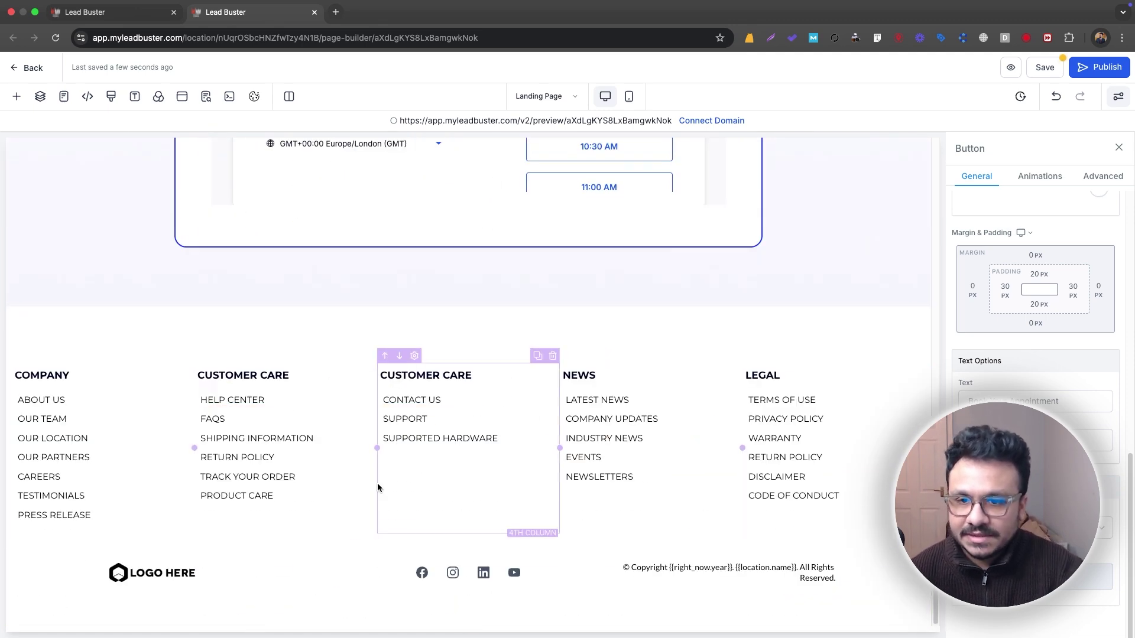
scroll(379, 484, up, 15)
scroll(379, 484, up, 10)
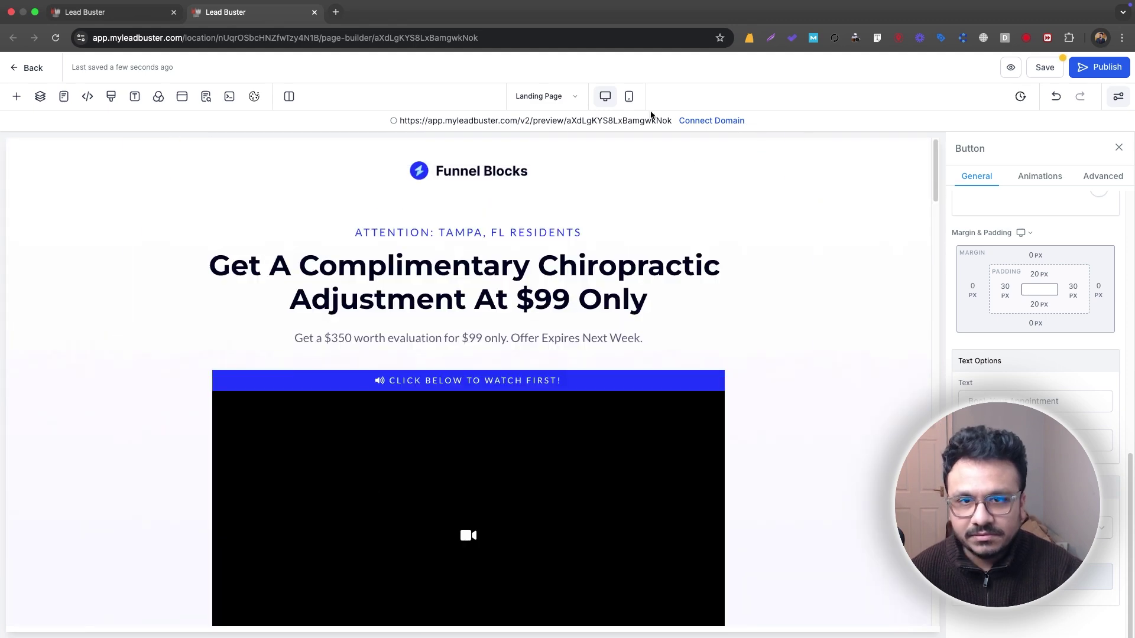
click(629, 96)
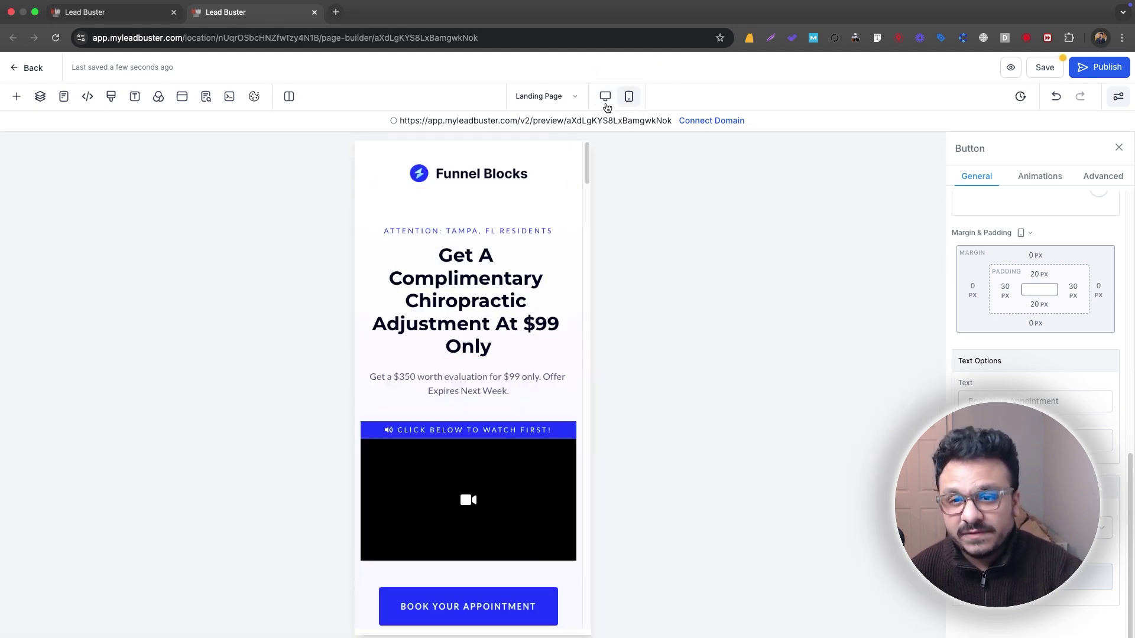
click(511, 299)
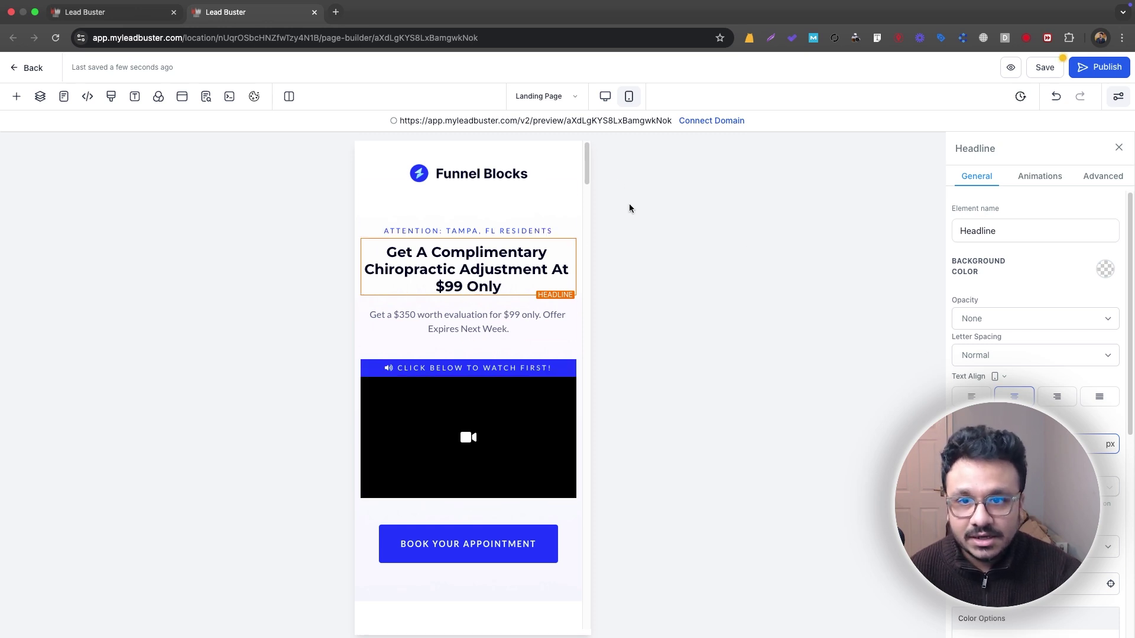
click(604, 98)
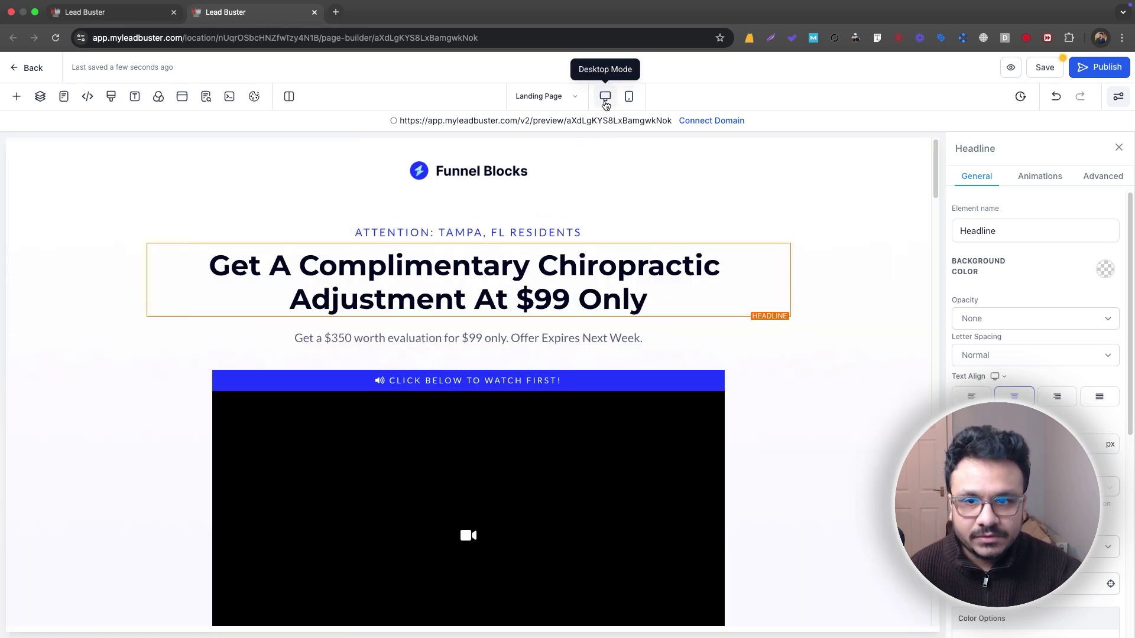
click(629, 102)
scroll(503, 349, down, 6)
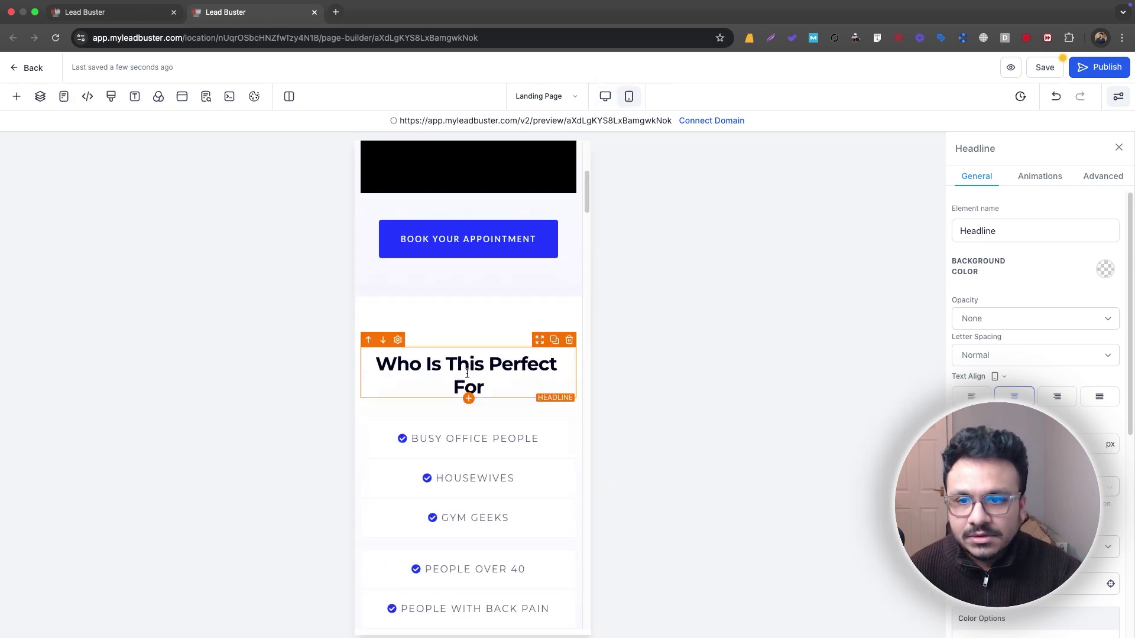
scroll(477, 336, down, 15)
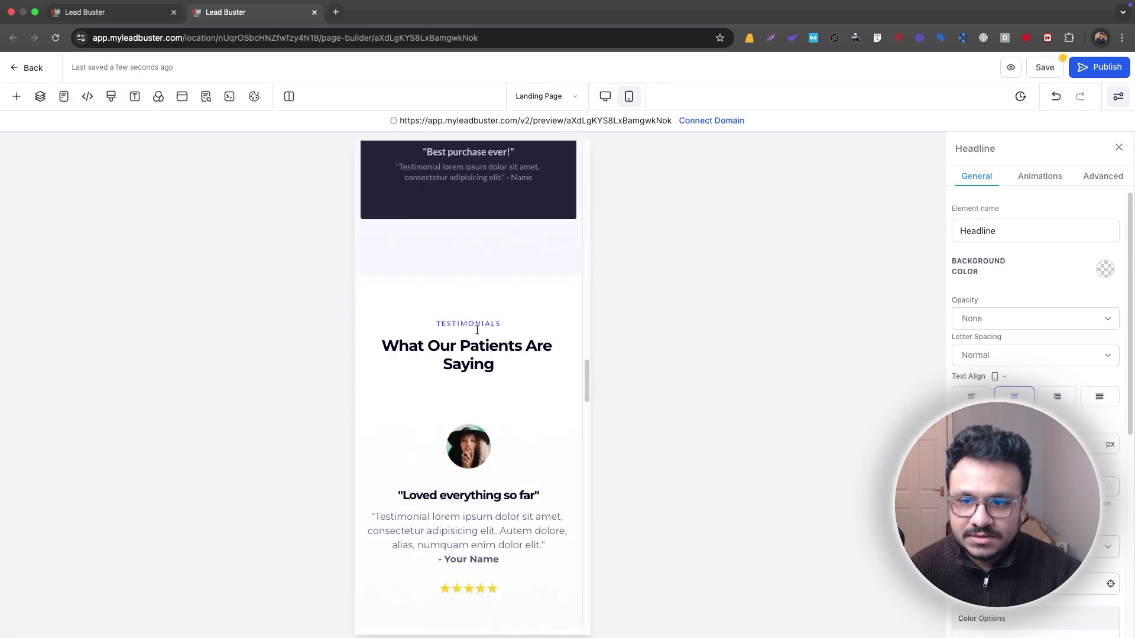
scroll(477, 329, down, 10)
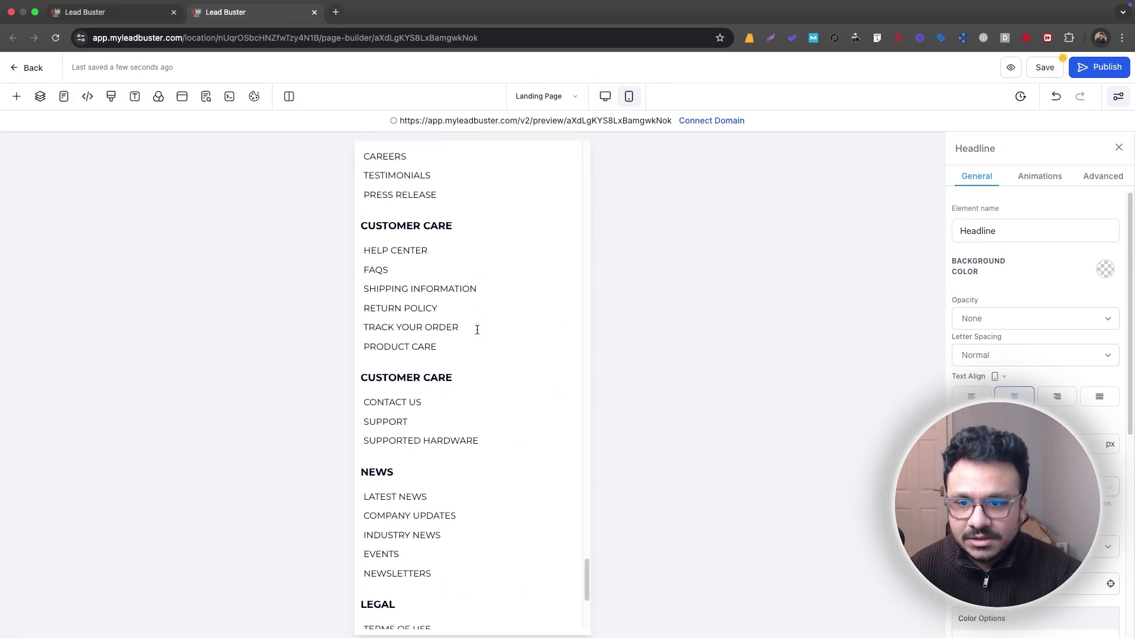
click(605, 96)
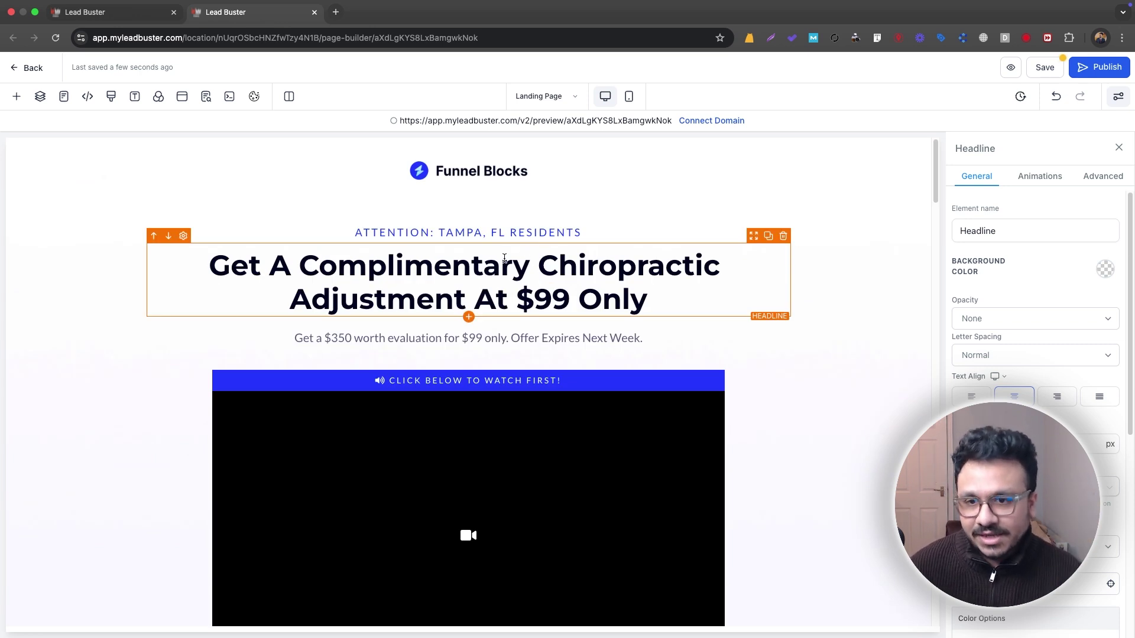
scroll(472, 292, down, 6)
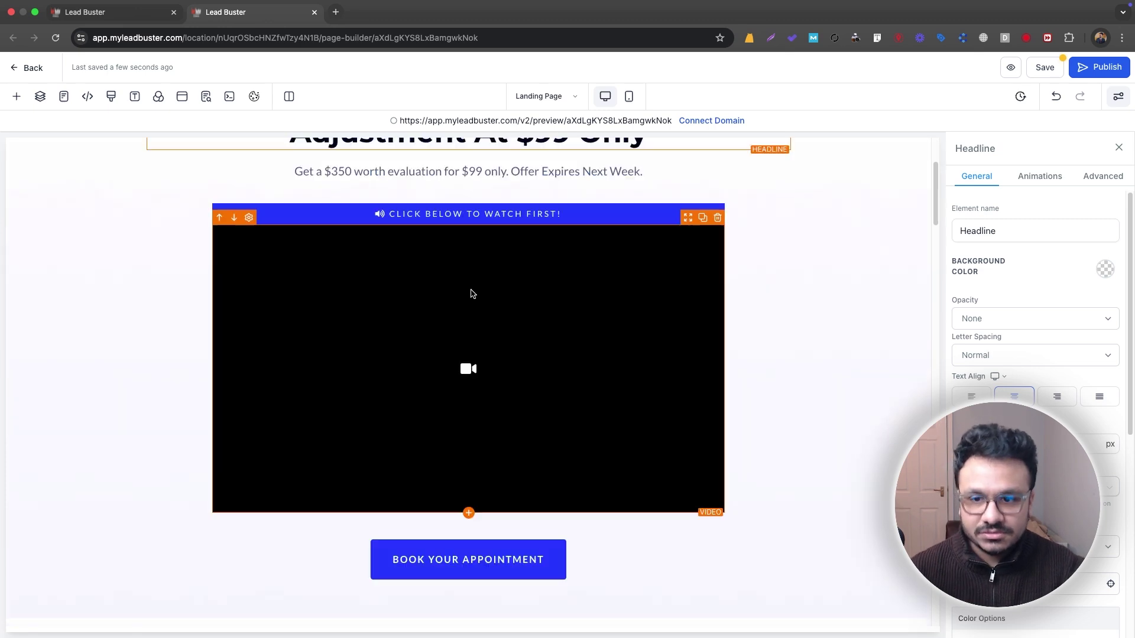
scroll(473, 305, down, 7)
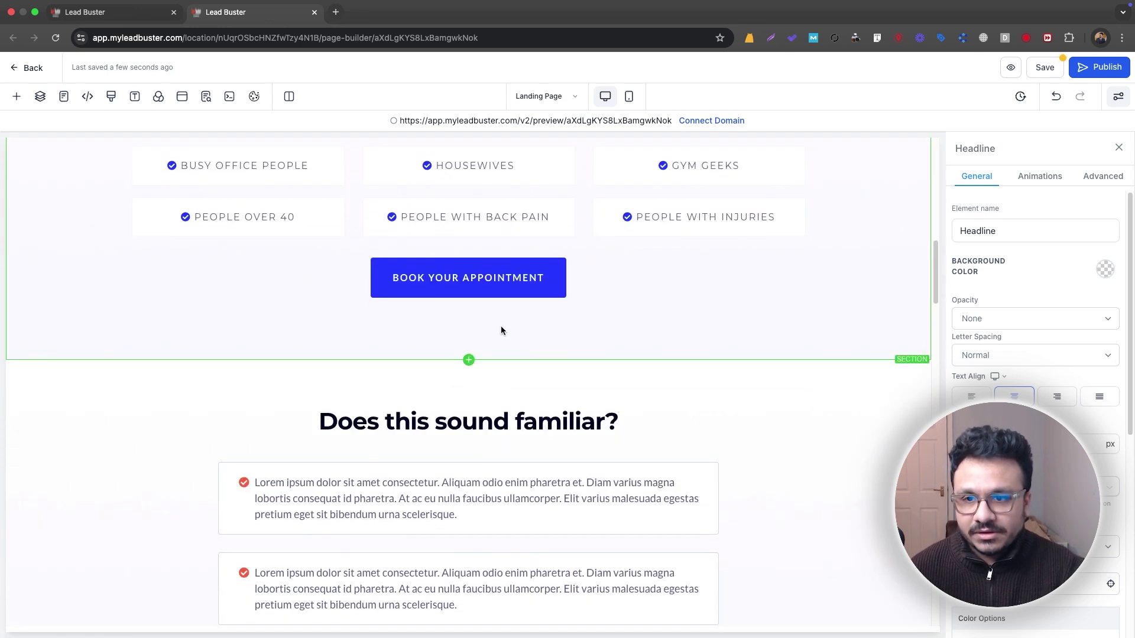
scroll(502, 263, up, 2)
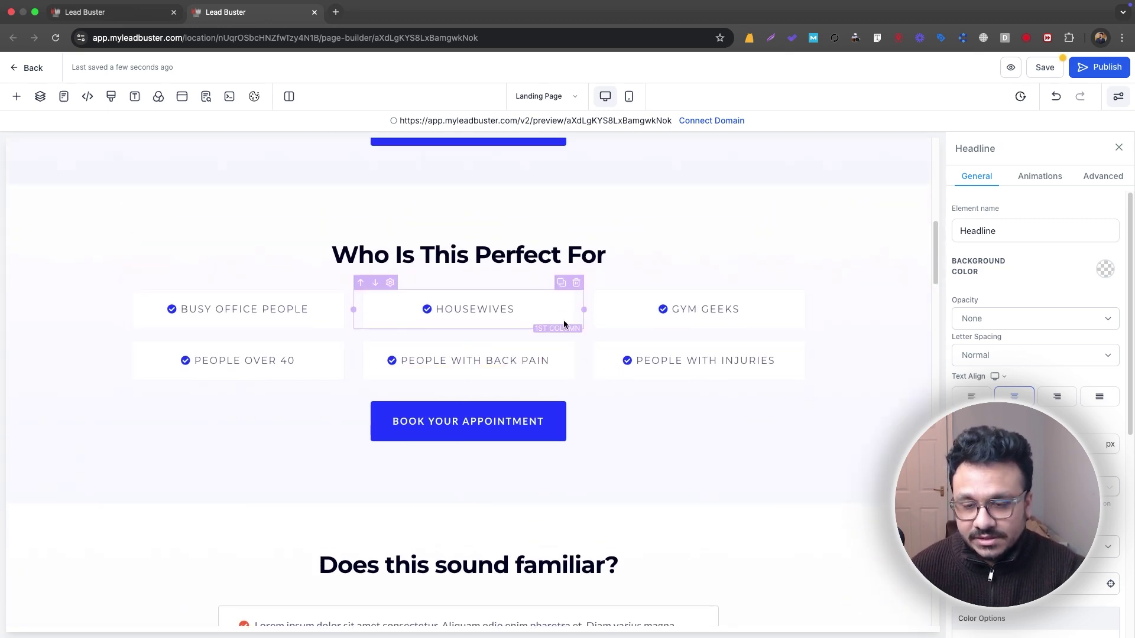
scroll(549, 326, up, 10)
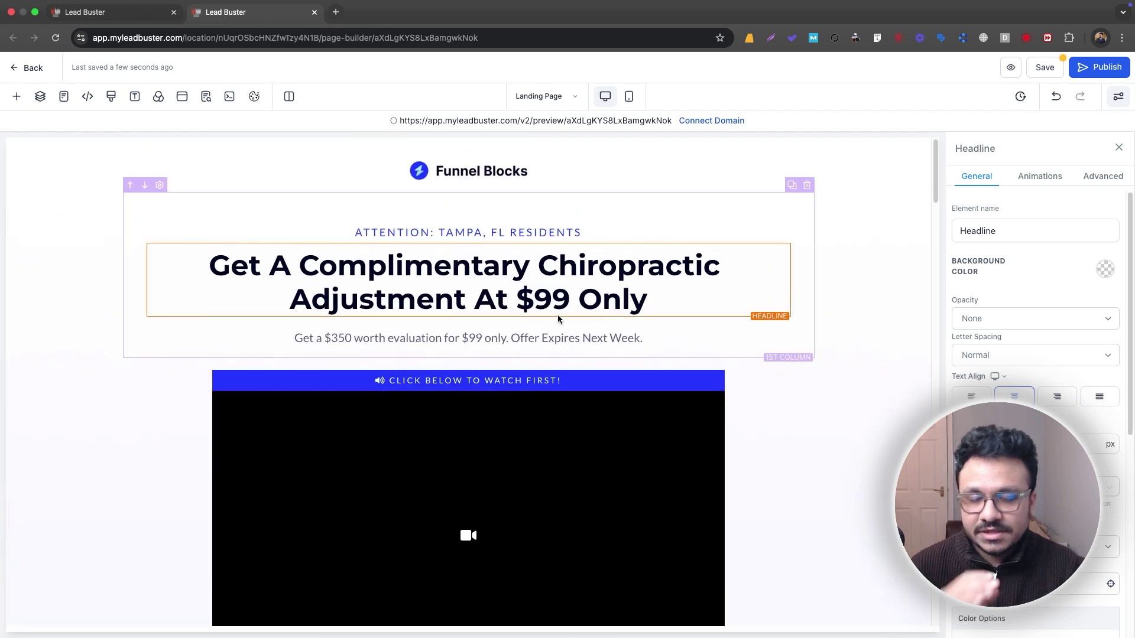
scroll(561, 313, down, 4)
scroll(570, 312, down, 10)
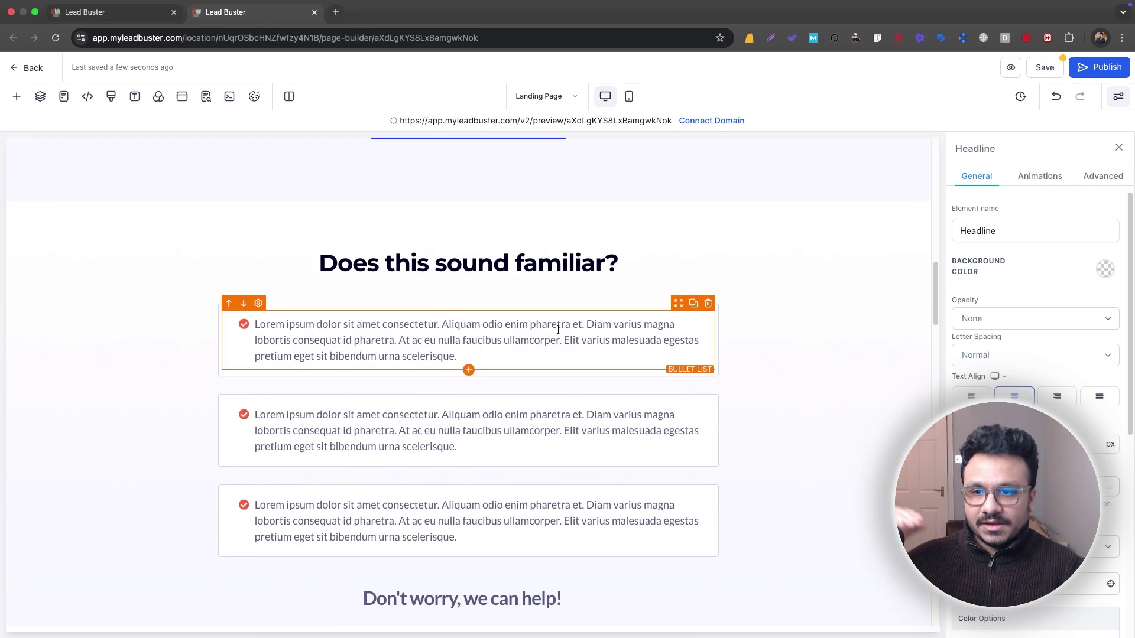
scroll(357, 288, down, 1)
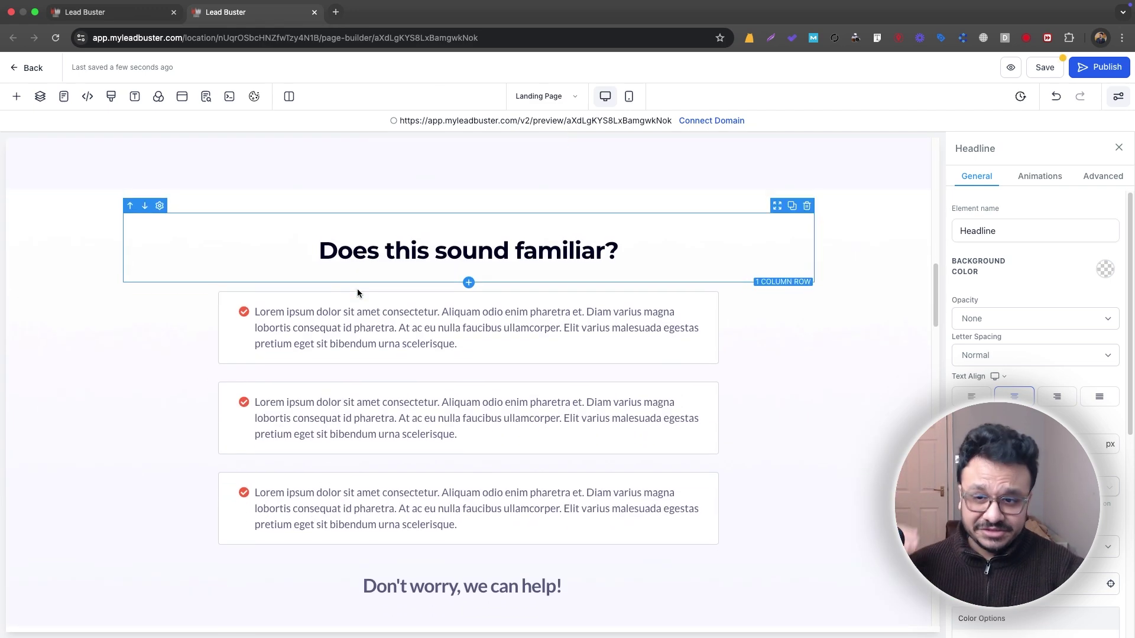
scroll(480, 319, down, 5)
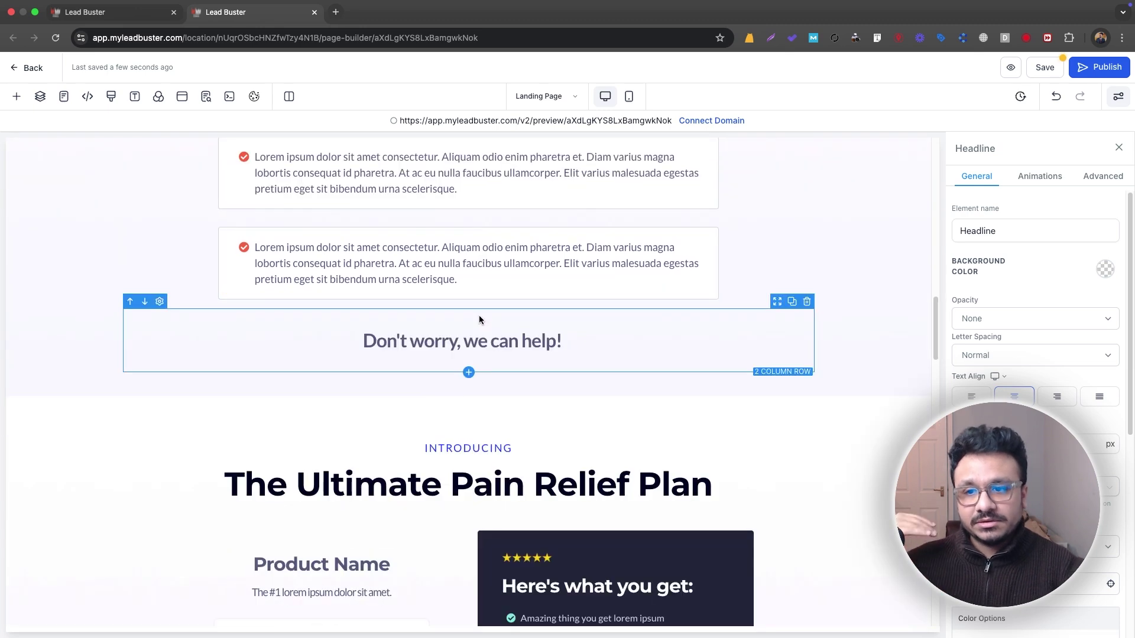
scroll(479, 317, up, 2)
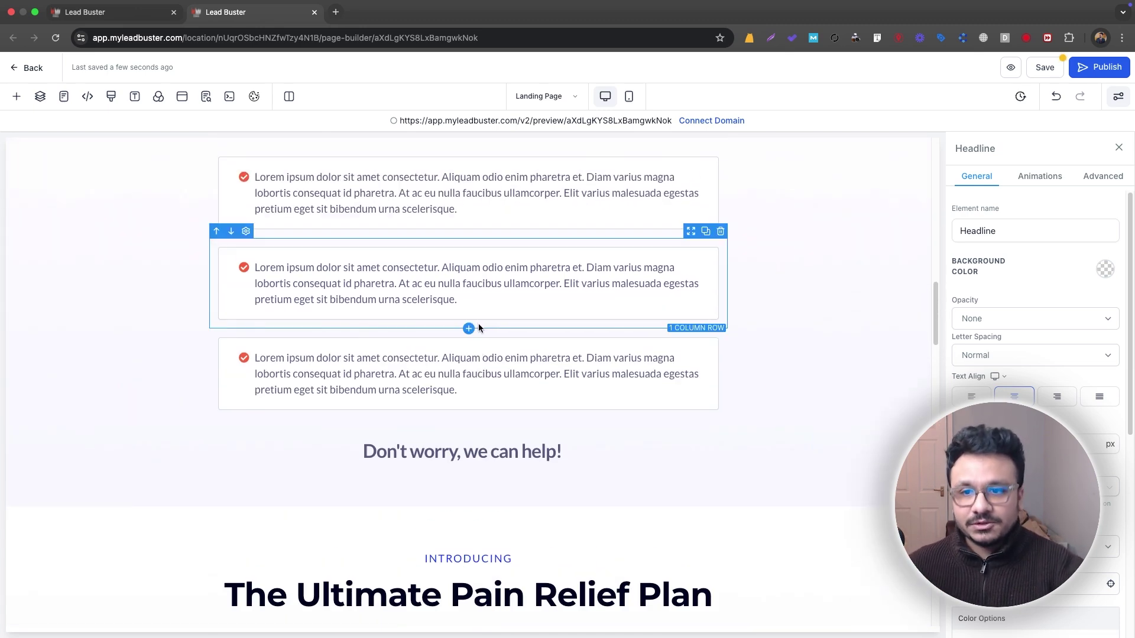
scroll(478, 324, down, 11)
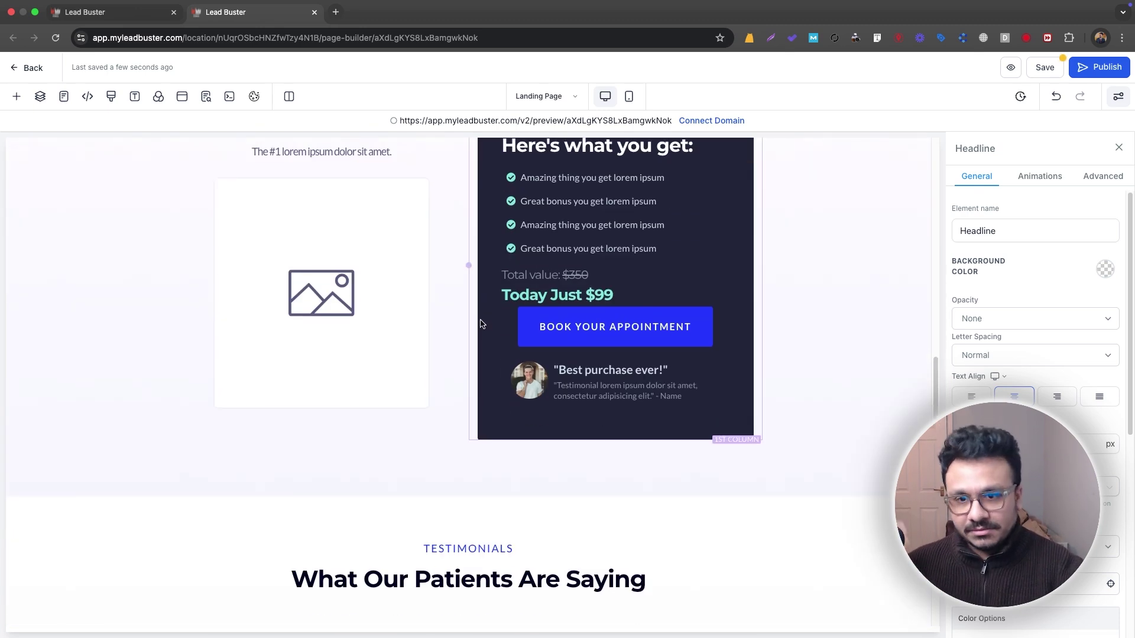
scroll(476, 326, down, 5)
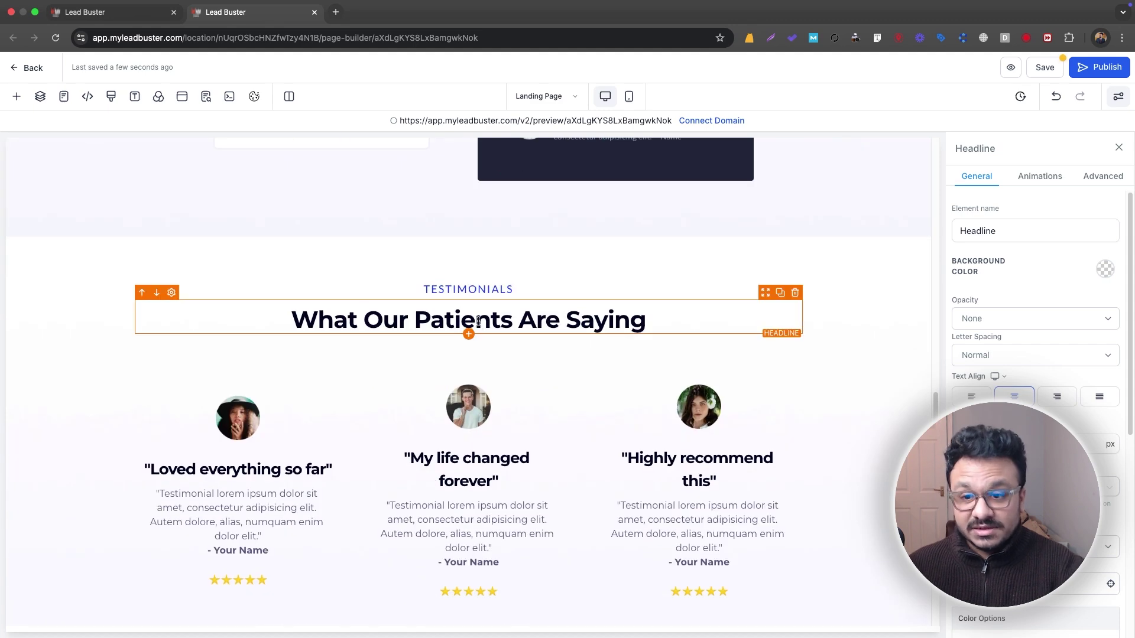
scroll(478, 321, down, 3)
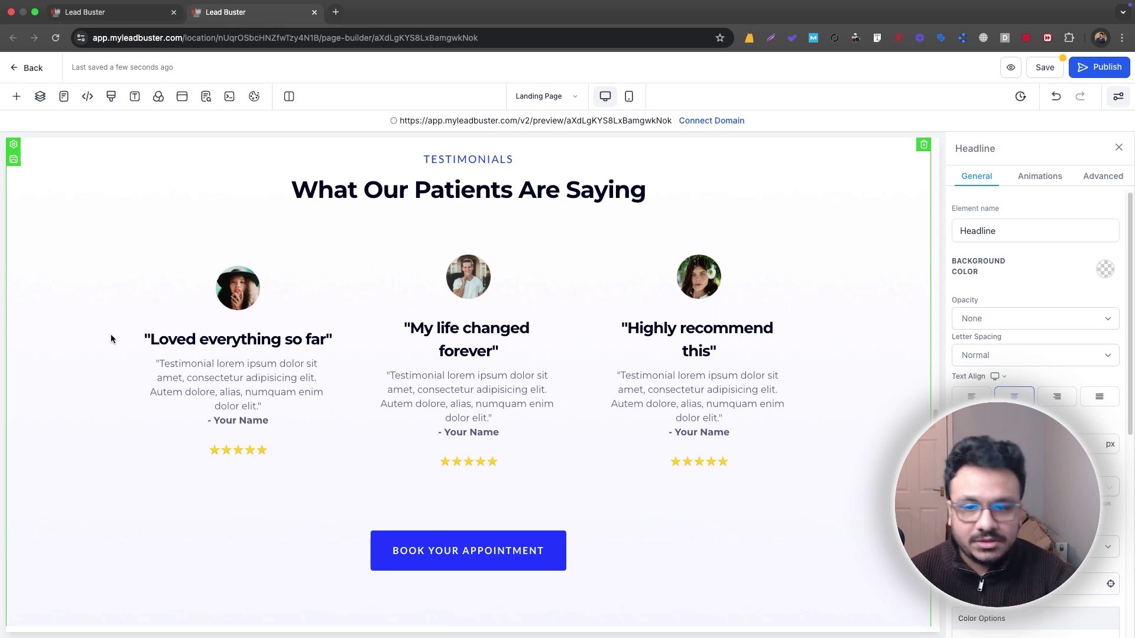
scroll(257, 311, down, 5)
scroll(262, 307, down, 8)
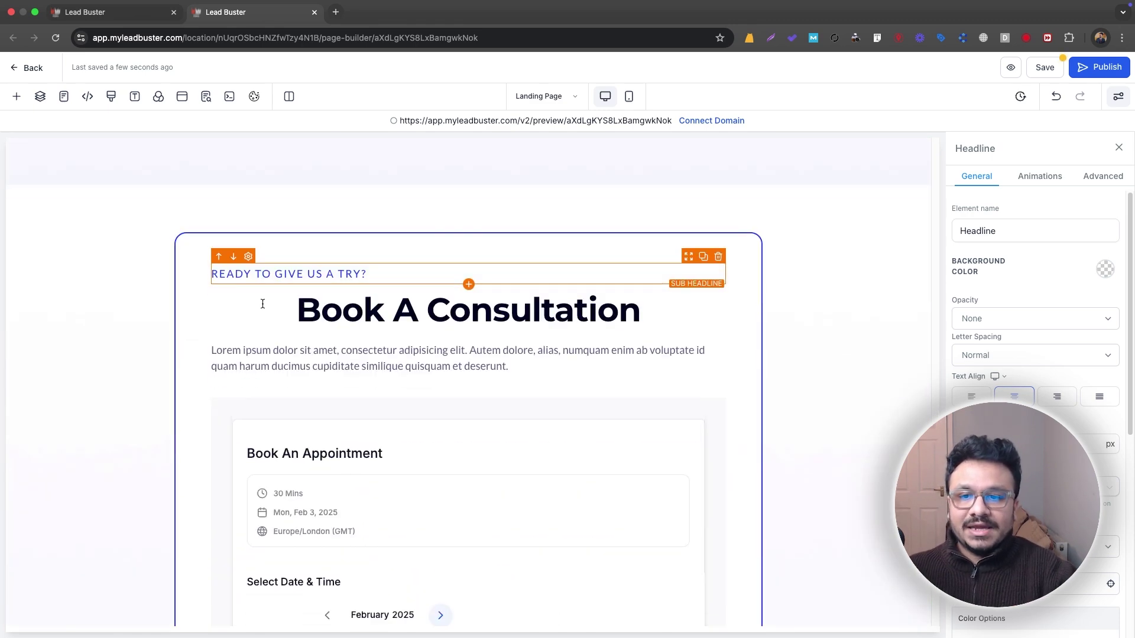
scroll(353, 520, down, 5)
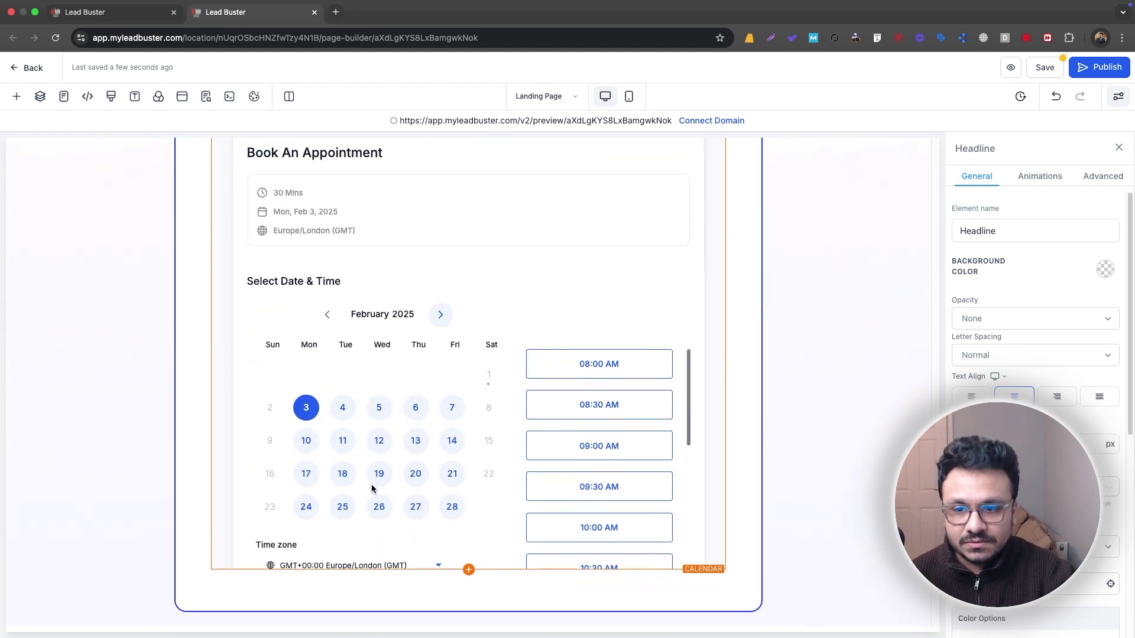
scroll(497, 406, down, 4)
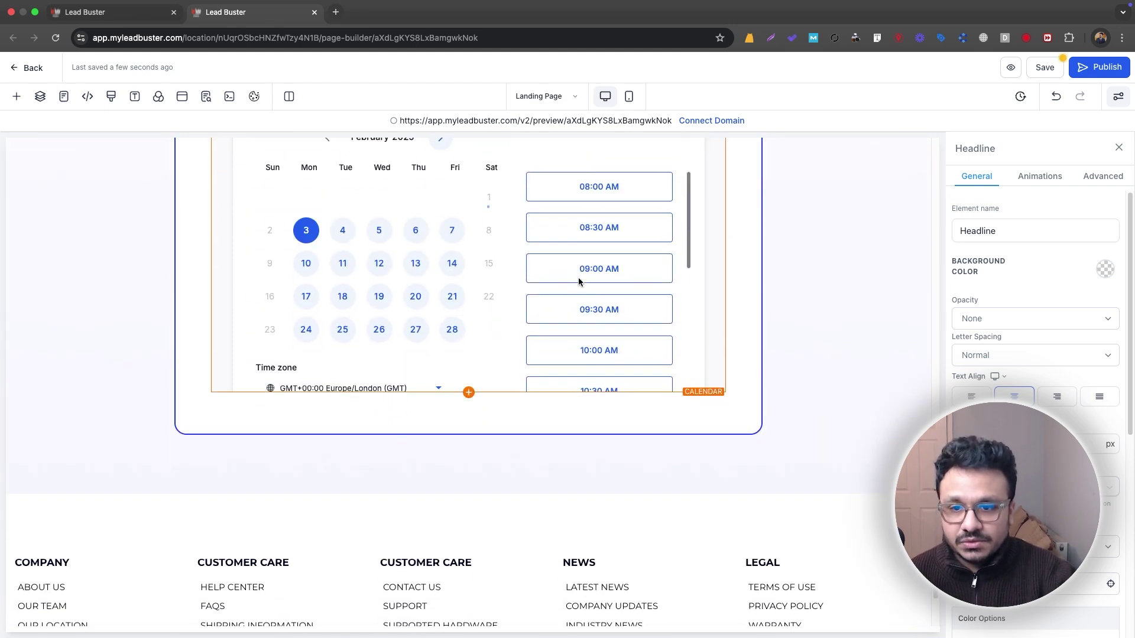
scroll(668, 280, up, 6)
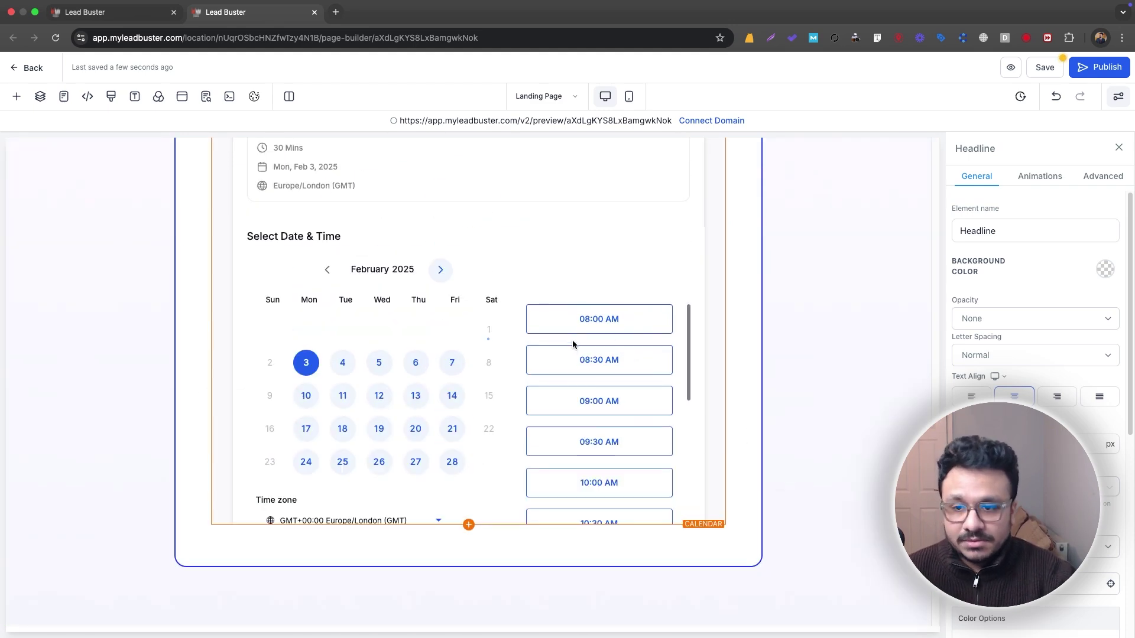
scroll(693, 261, up, 10)
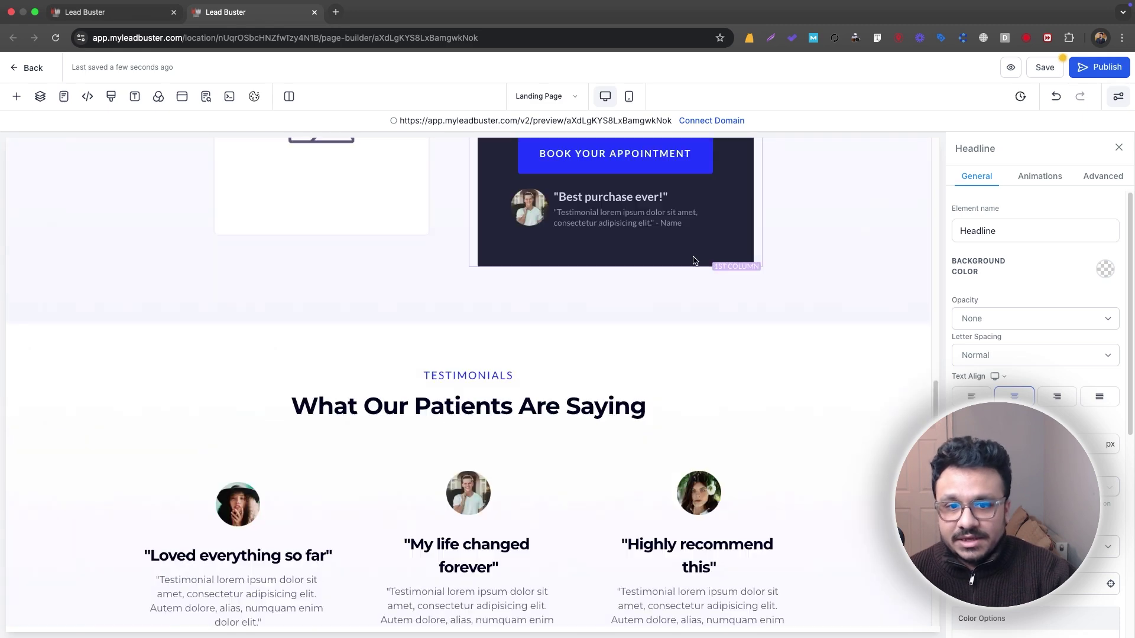
scroll(694, 261, up, 10)
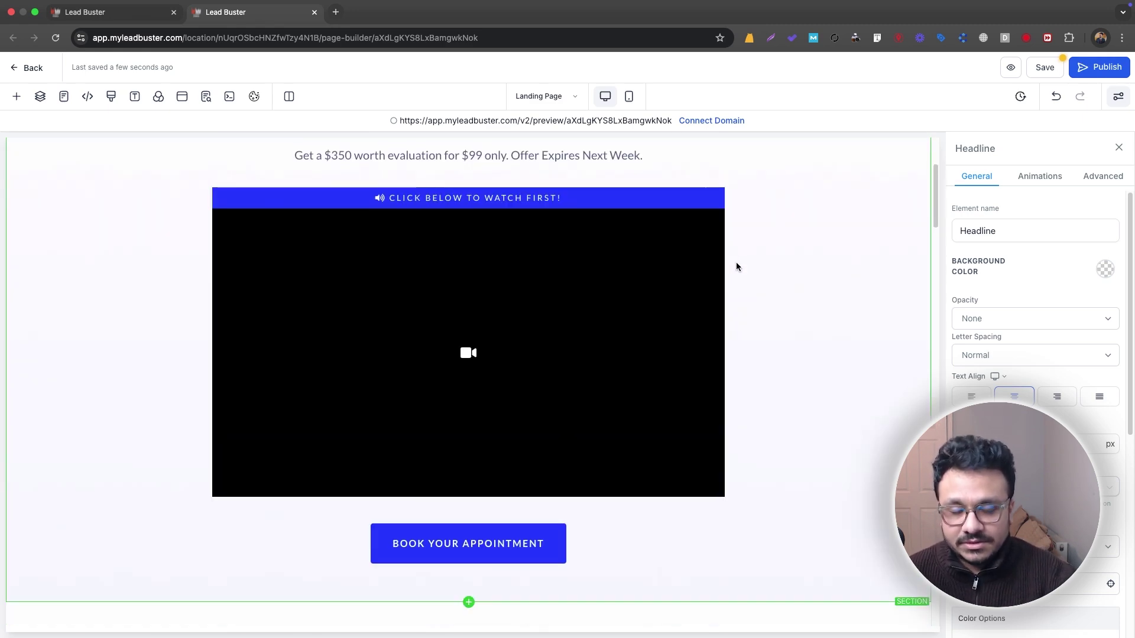
- Save the latest landing page changes
scroll(736, 261, up, 3)
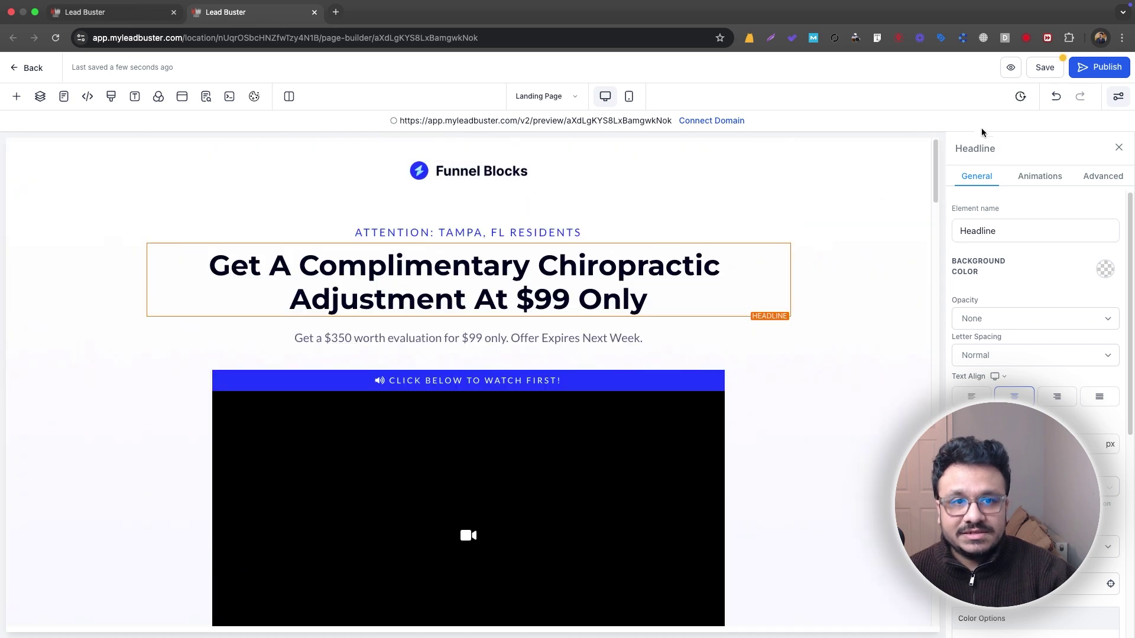
click(1033, 73)
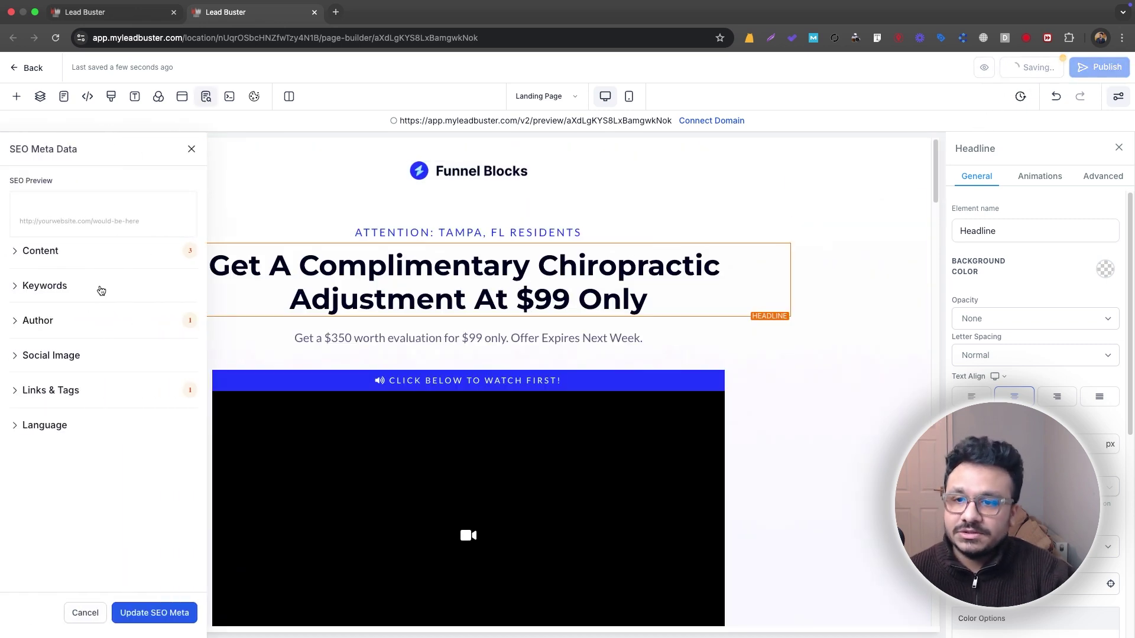